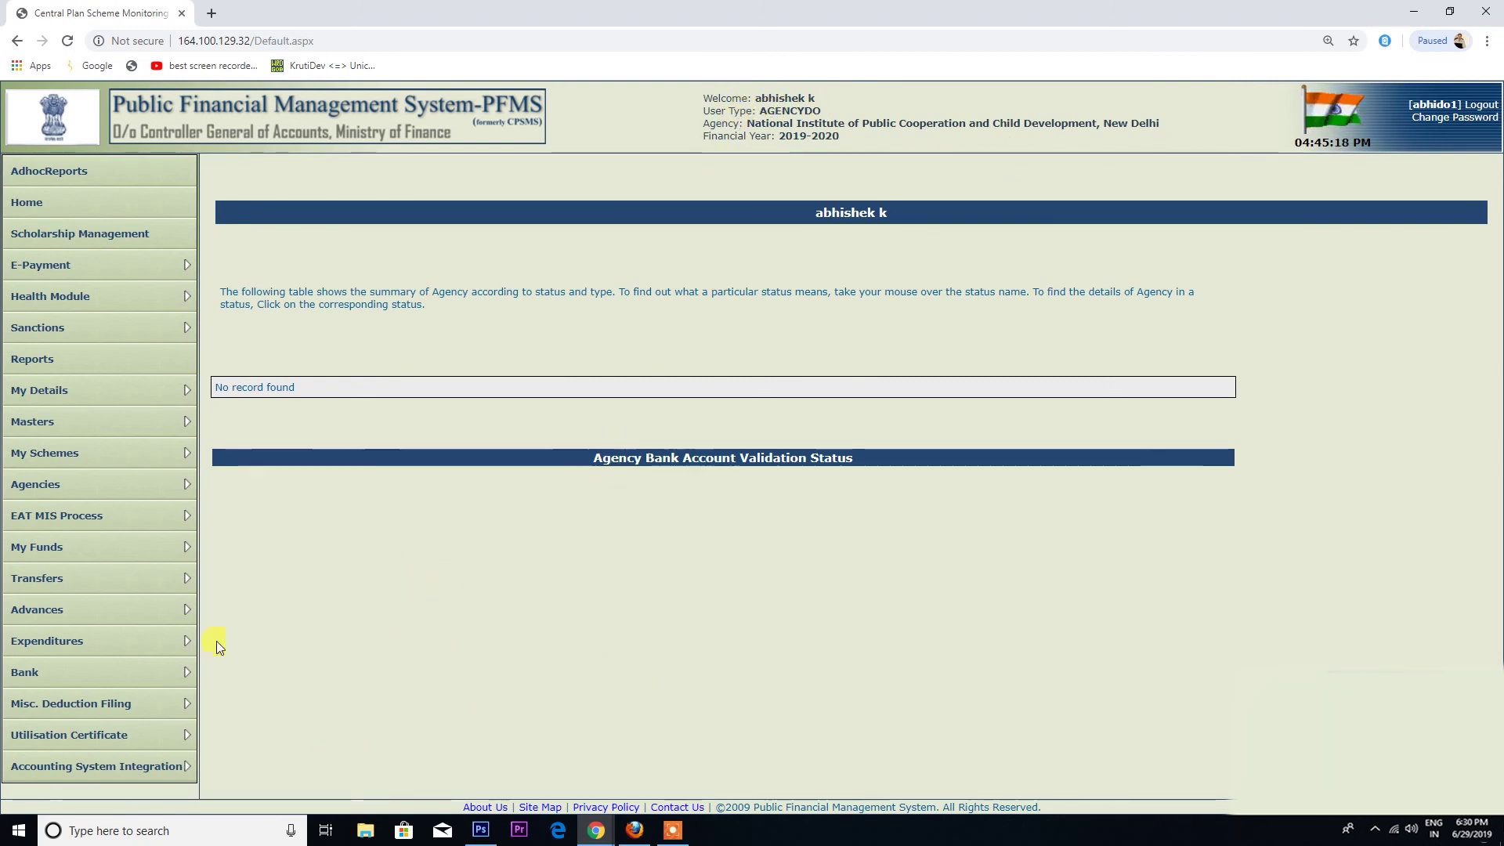
- Open the form for adding a new expenditure
mouse_move(32, 640)
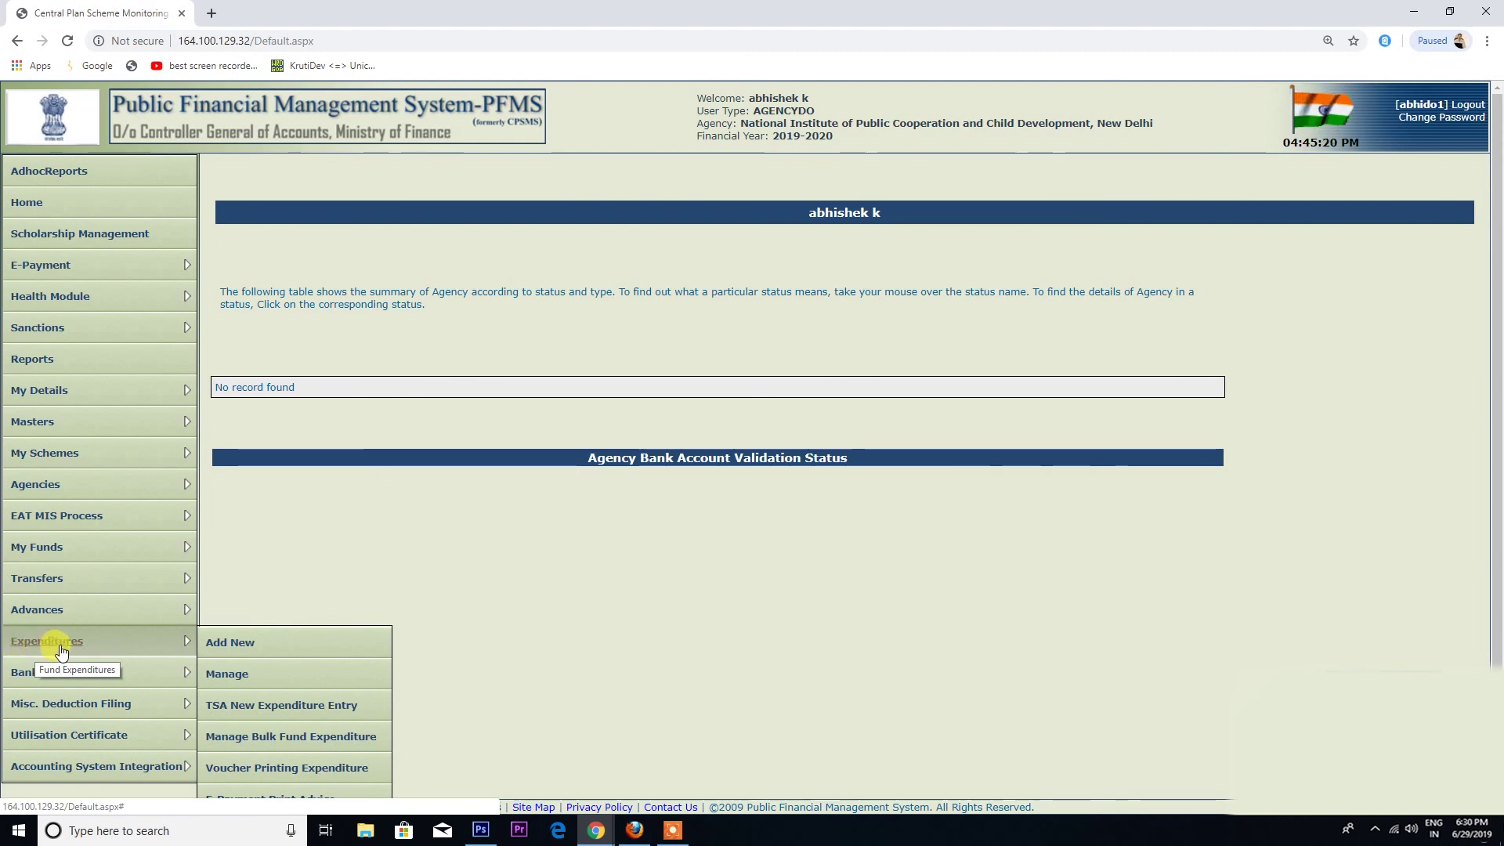
click(232, 647)
scroll(1063, 348, down, 1)
scroll(1054, 396, up, 1)
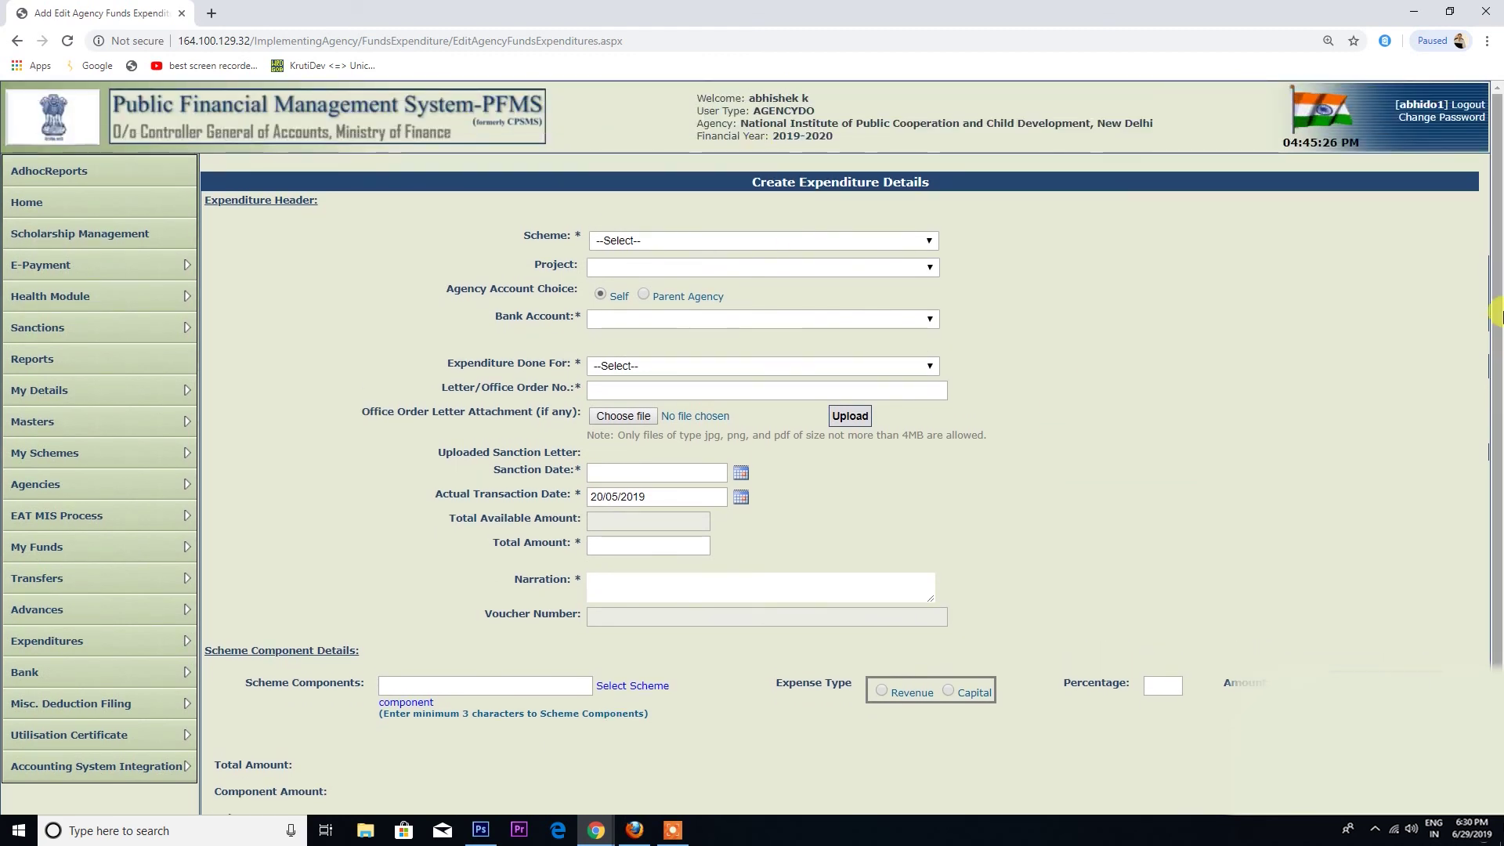
- Select scheme 1178 - NIPCCD National Institute of Public Cooperation and Child Development and the institute's bank account
click(632, 242)
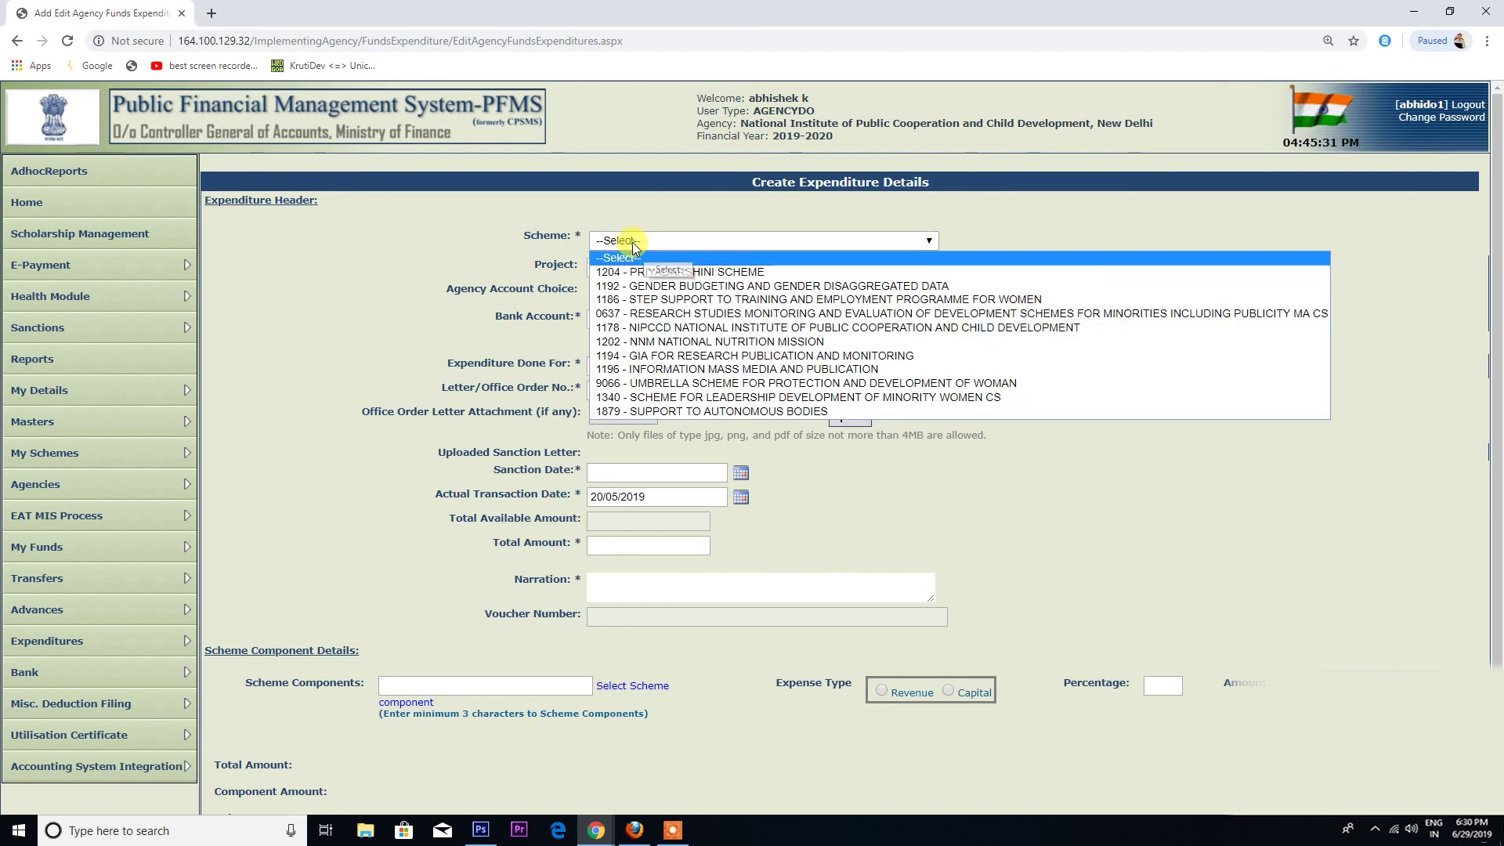
click(666, 330)
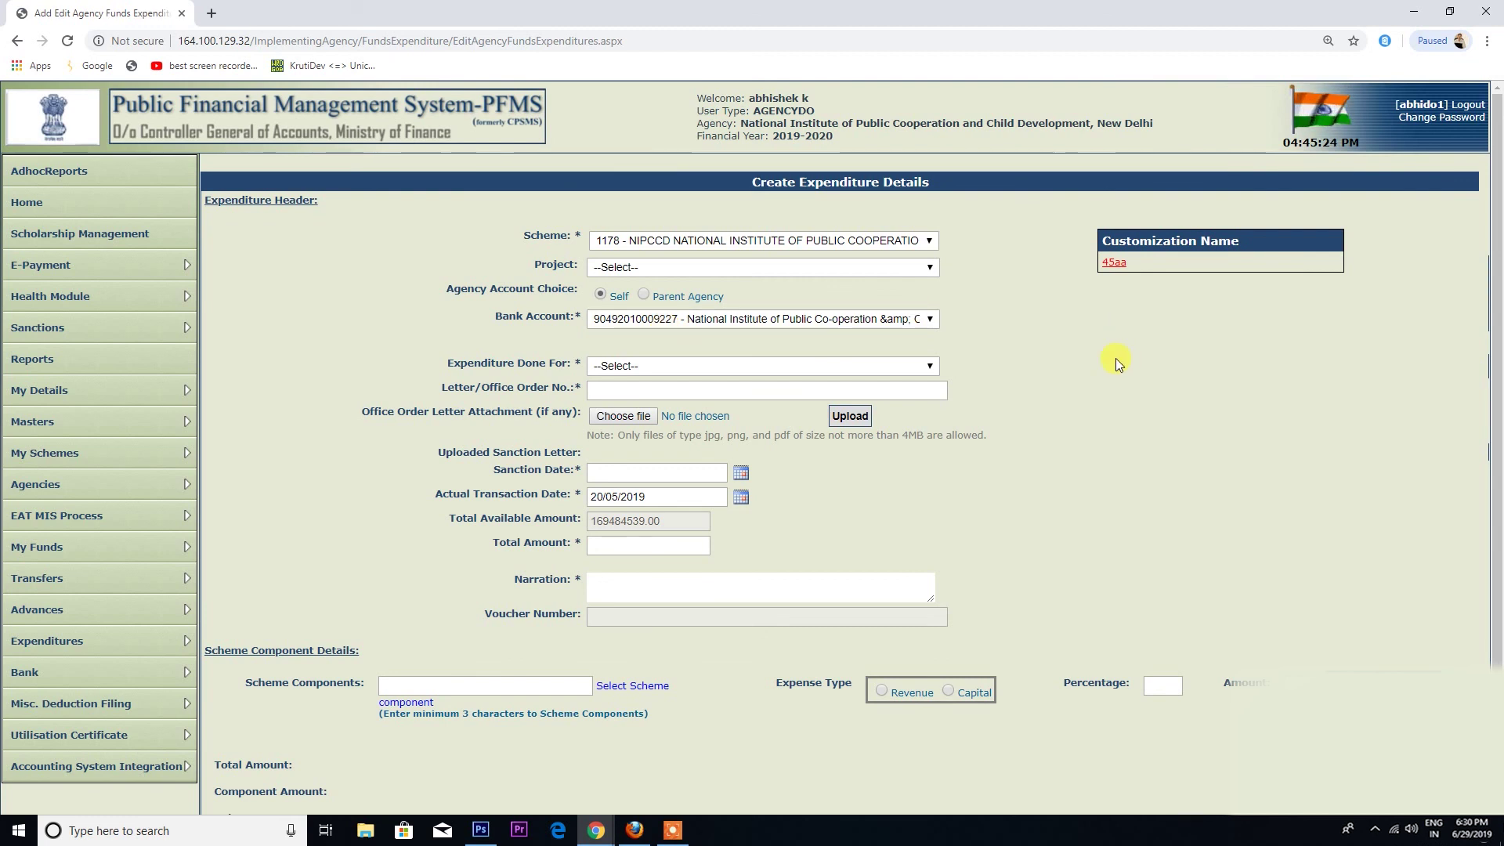
click(665, 321)
click(655, 352)
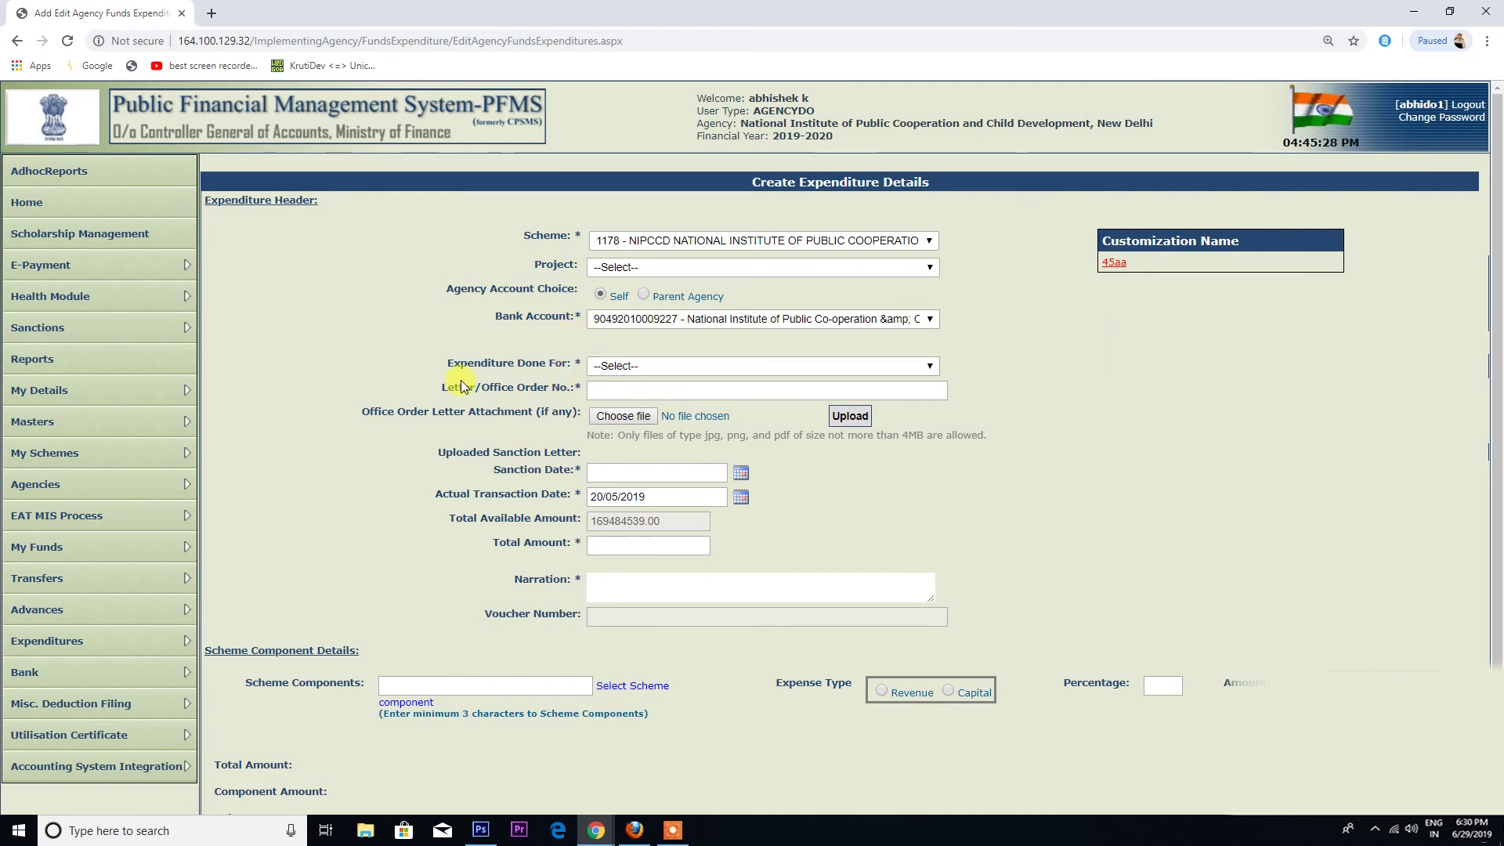
- Mark the expenditure as done for Vendors and pick RAJINDRA BOOK AGENCY from the vendor list
click(643, 368)
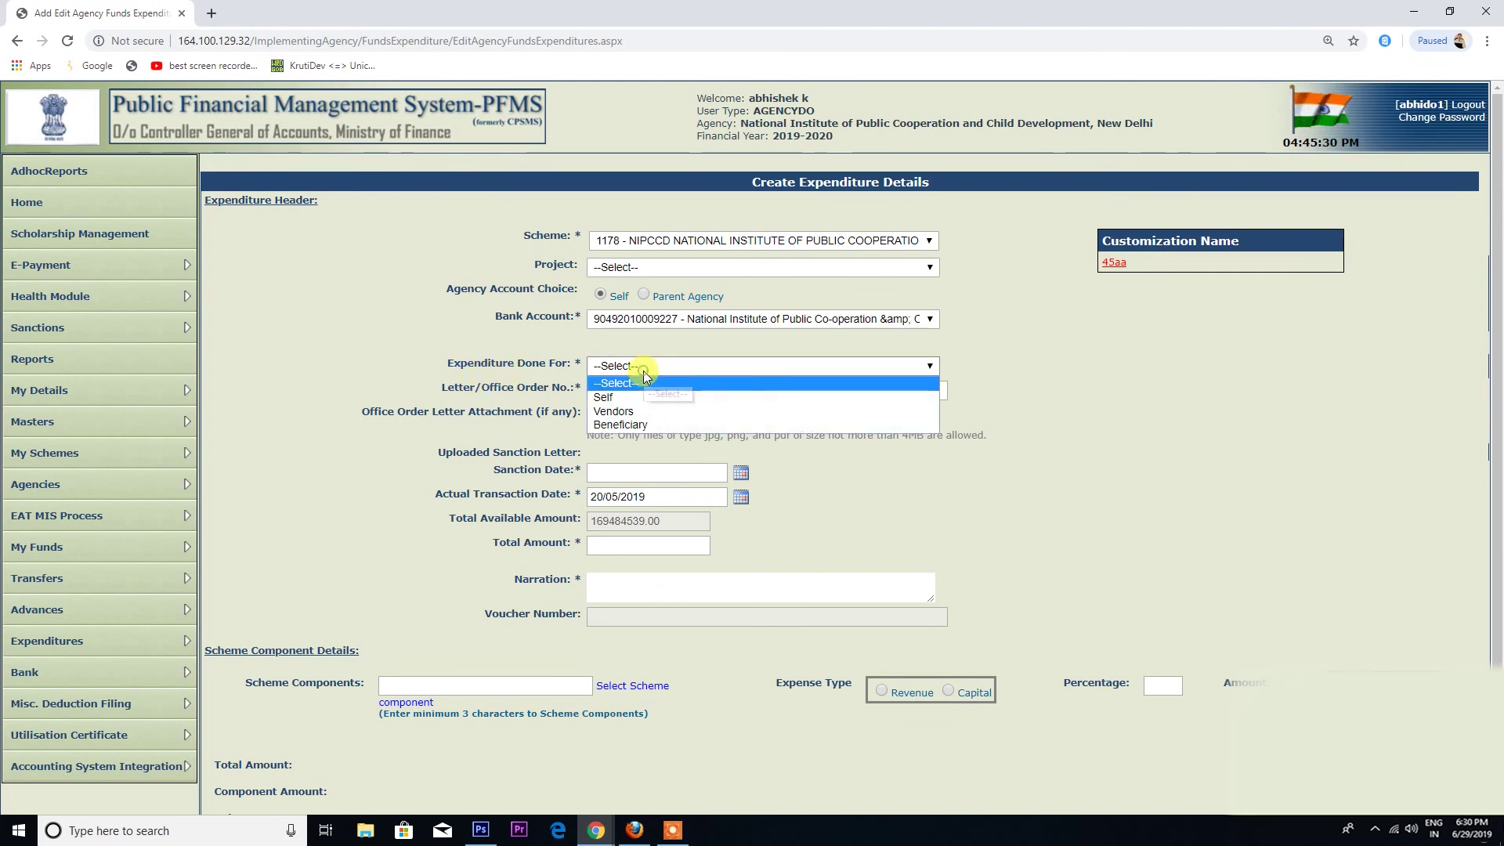
click(614, 413)
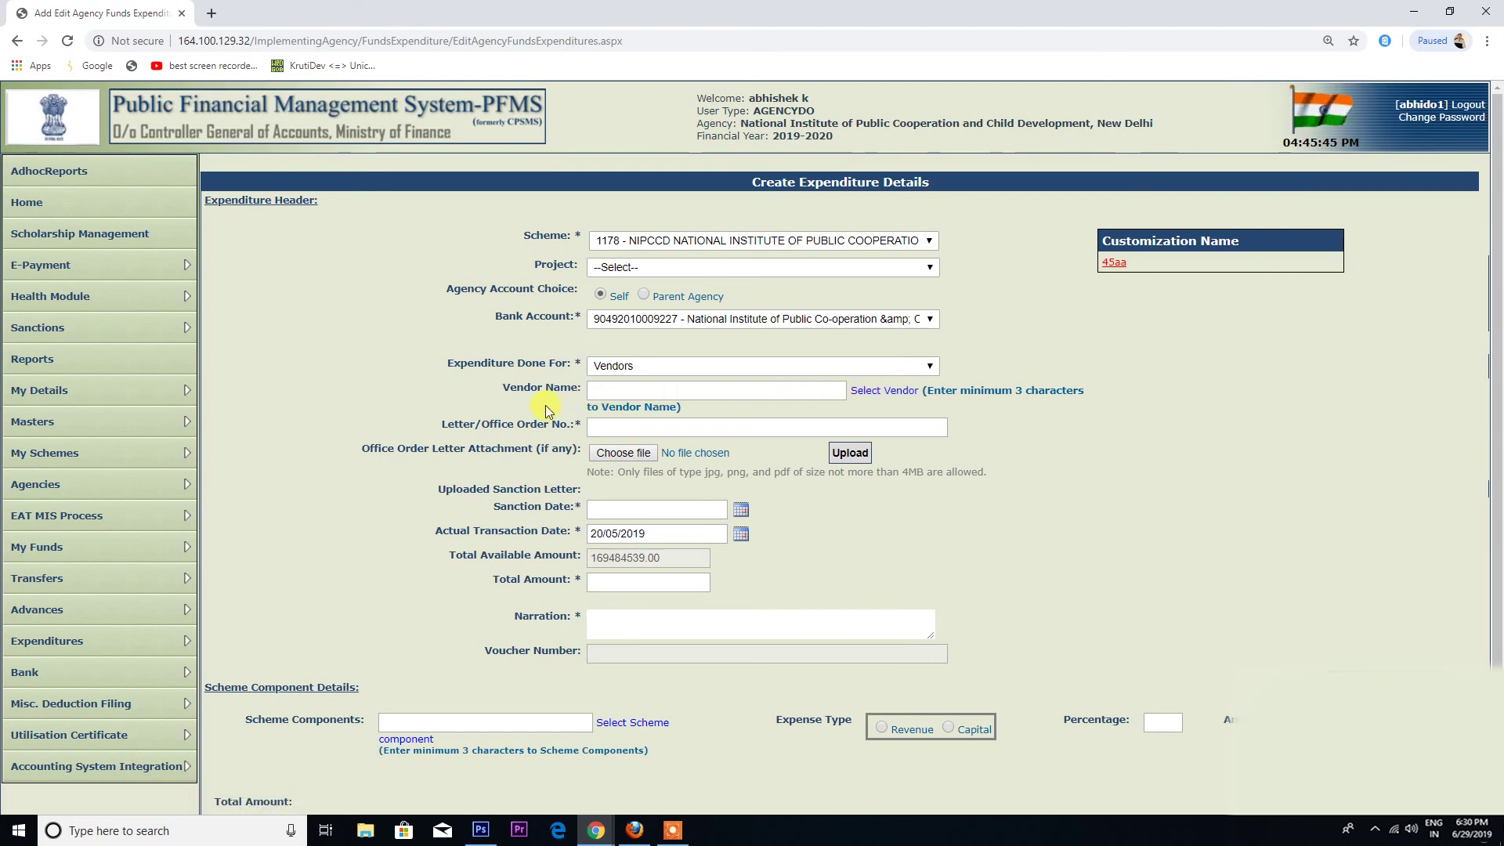
click(607, 390)
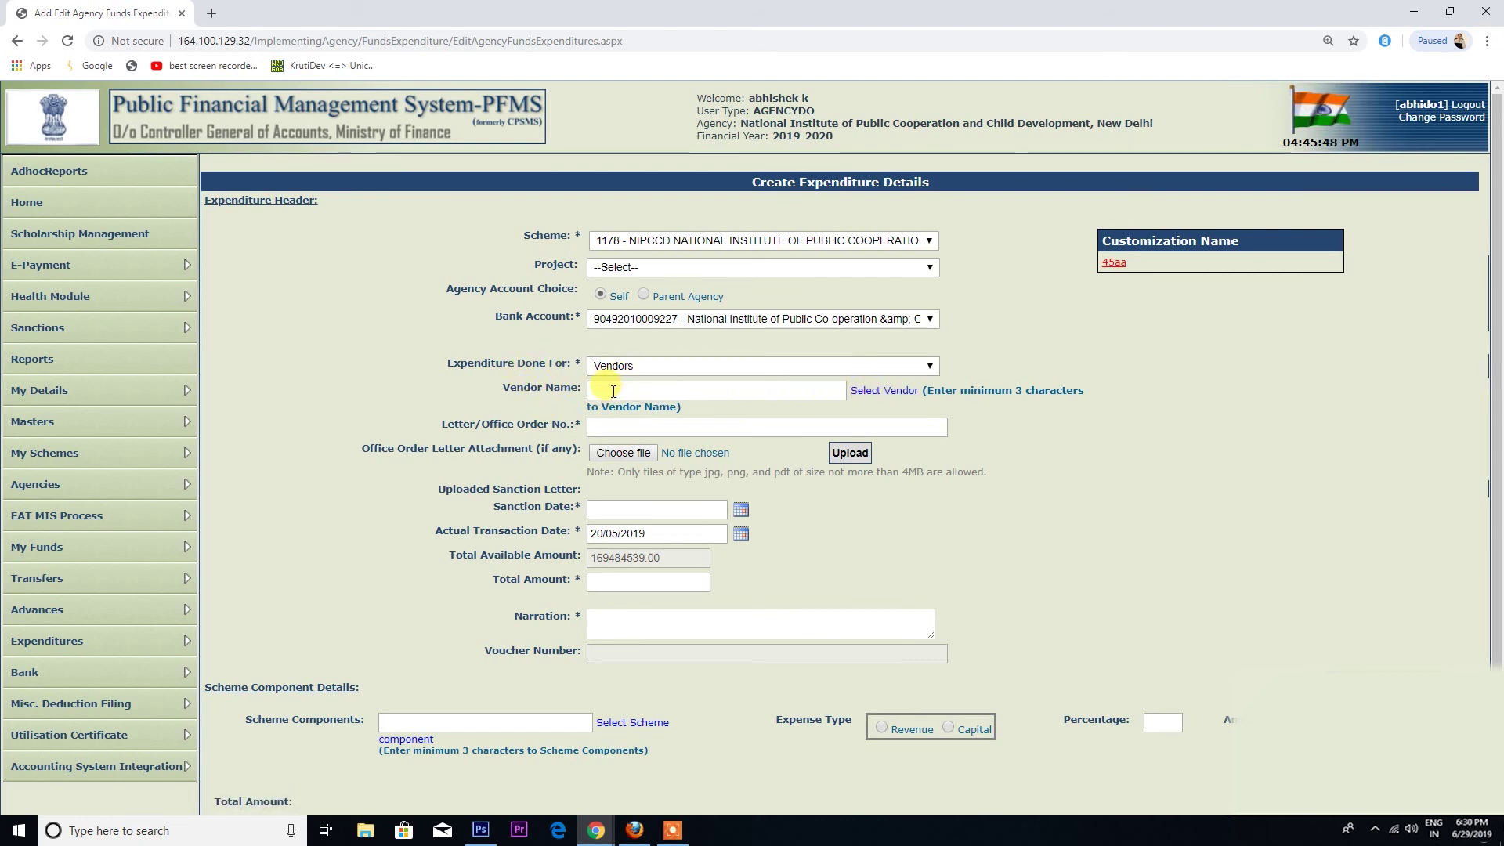
click(880, 392)
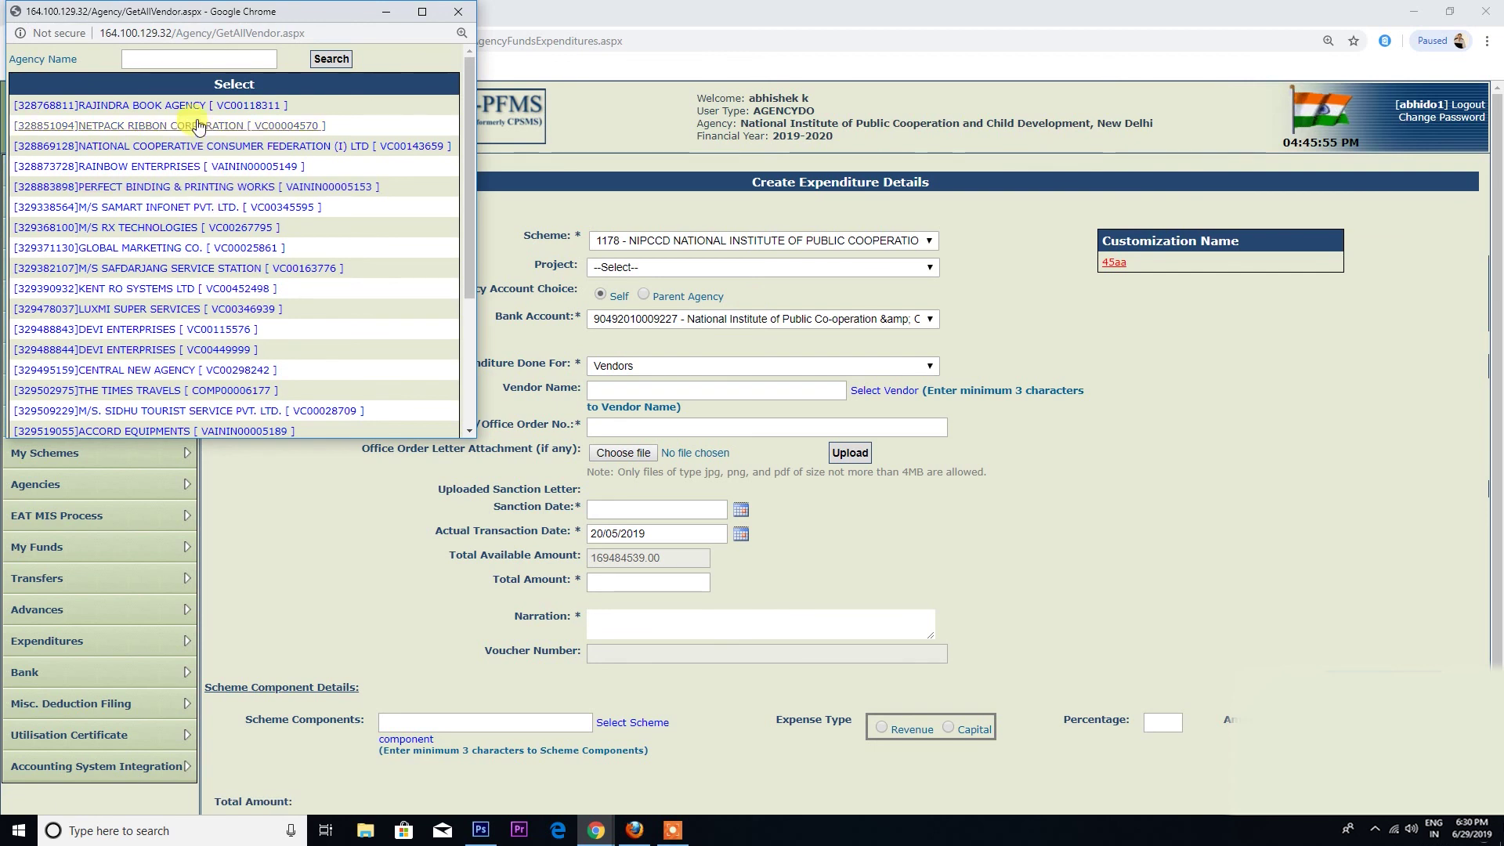
scroll(173, 290, down, 3)
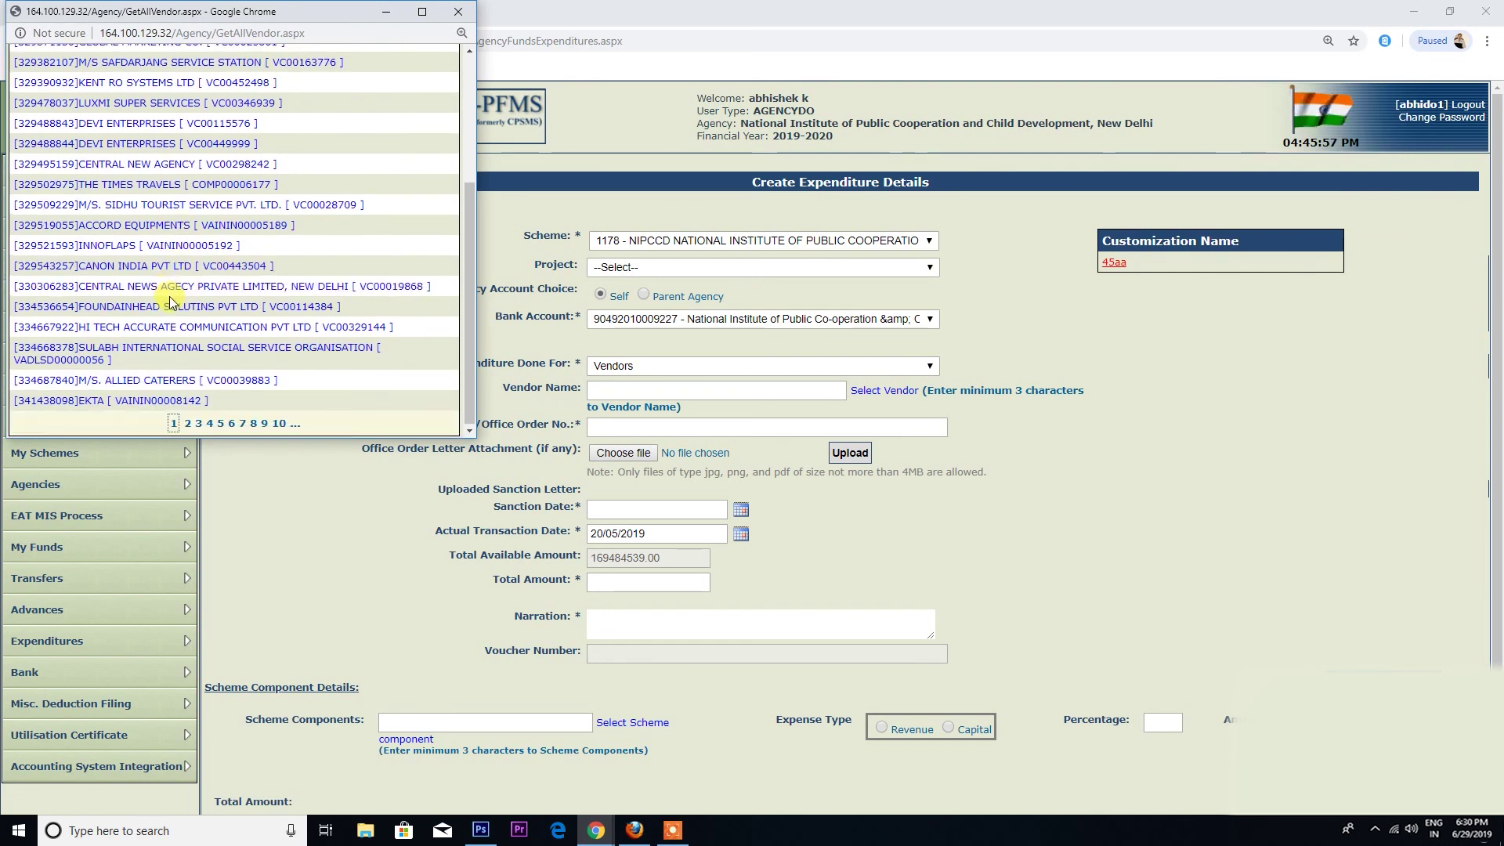
scroll(164, 286, up, 3)
scroll(147, 166, down, 3)
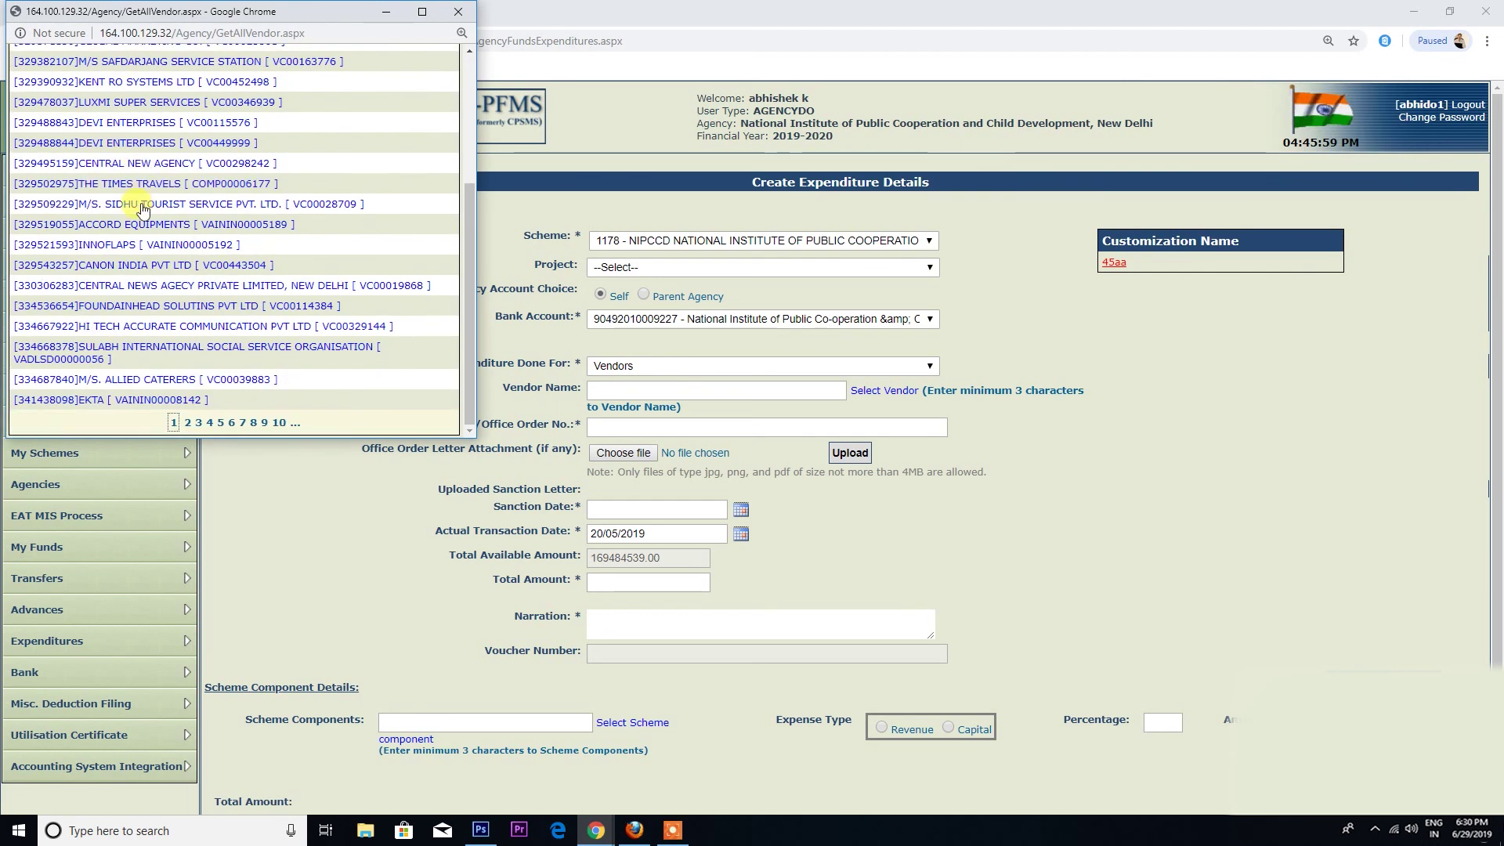
scroll(158, 284, up, 3)
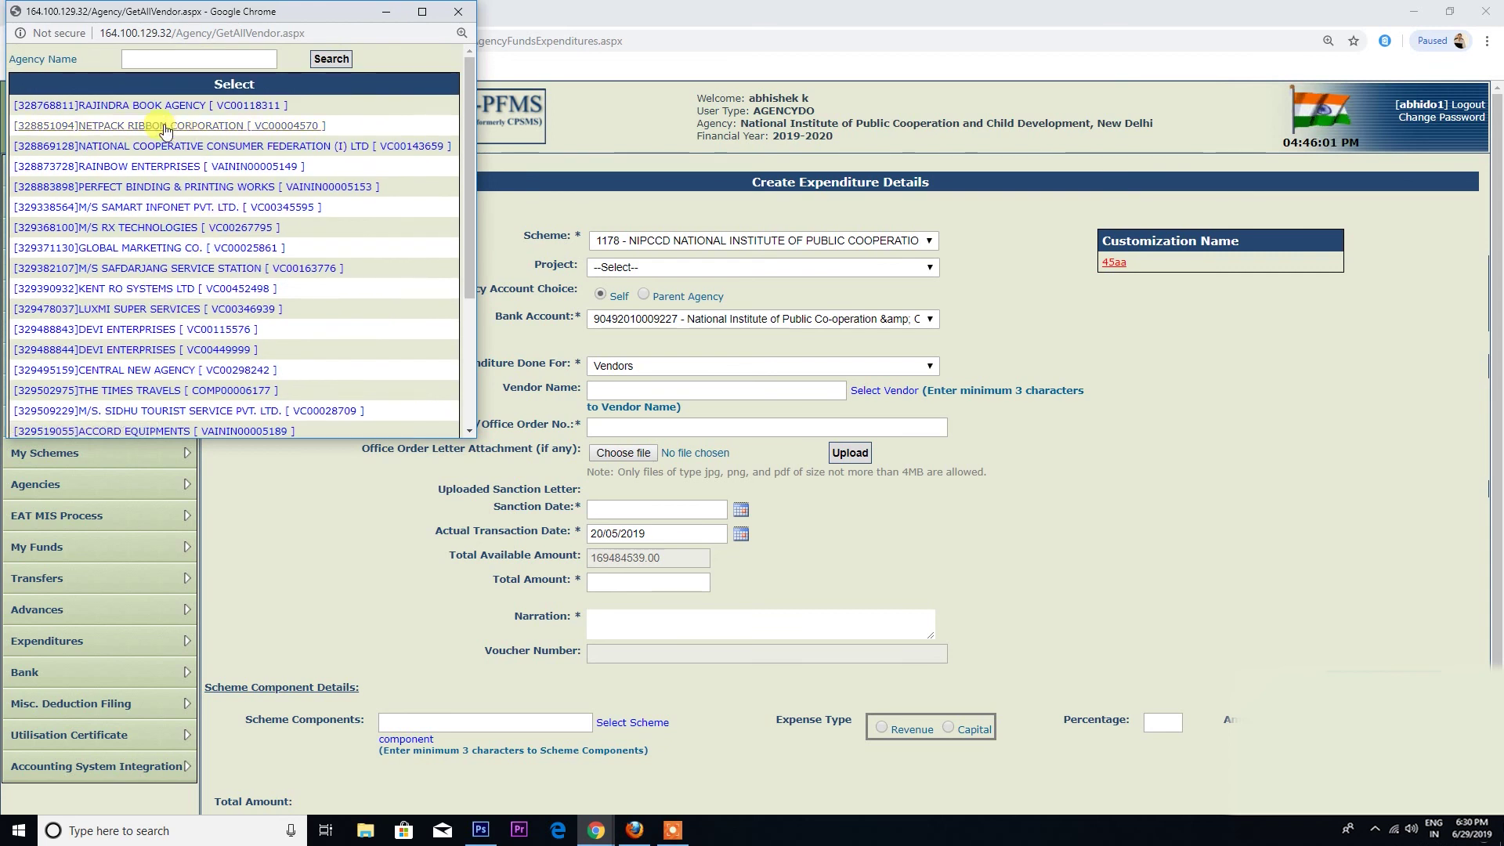
click(112, 113)
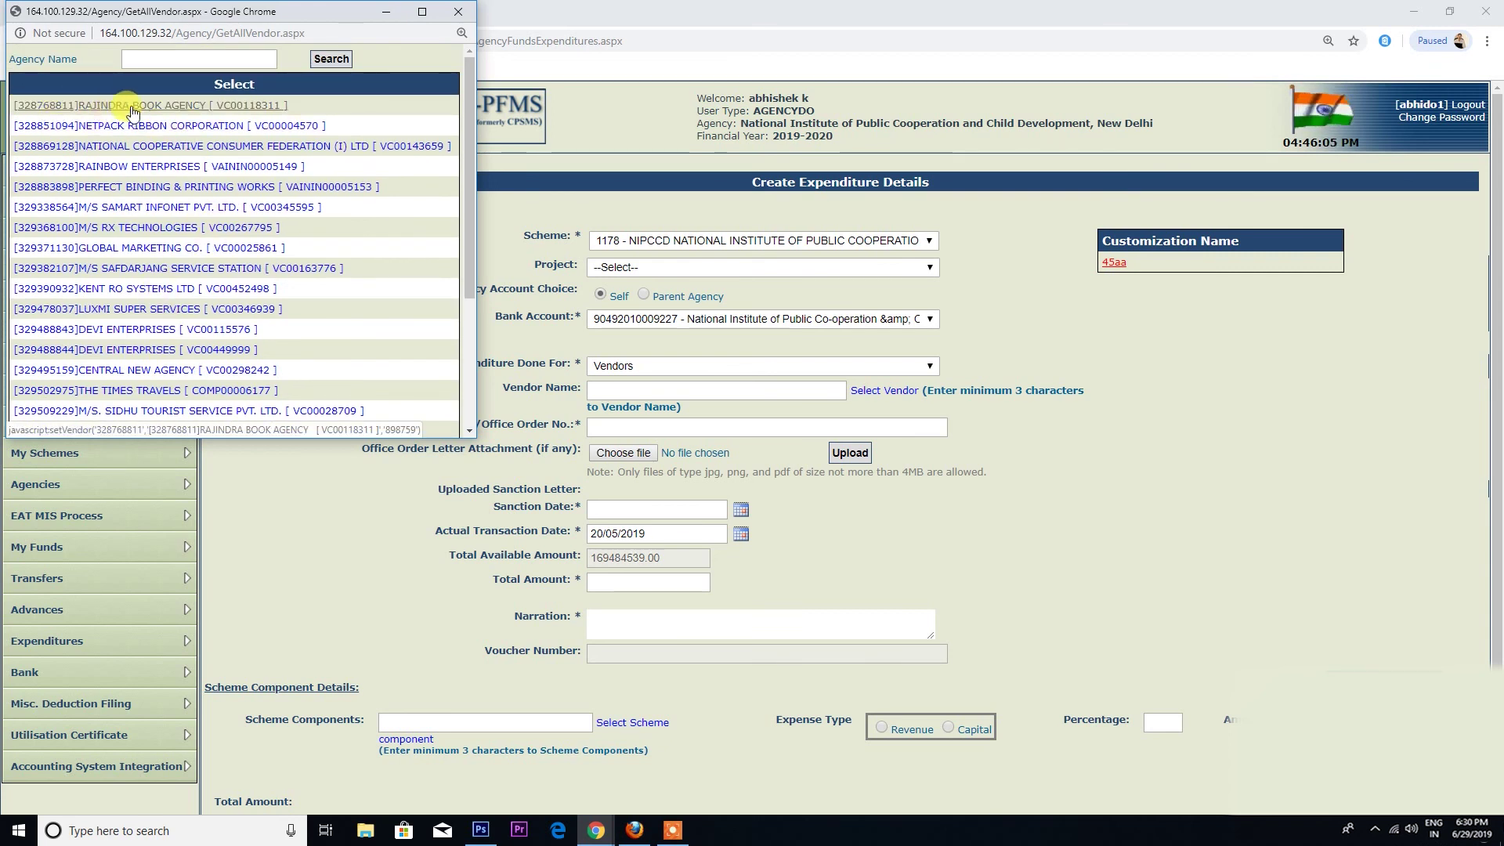
click(118, 110)
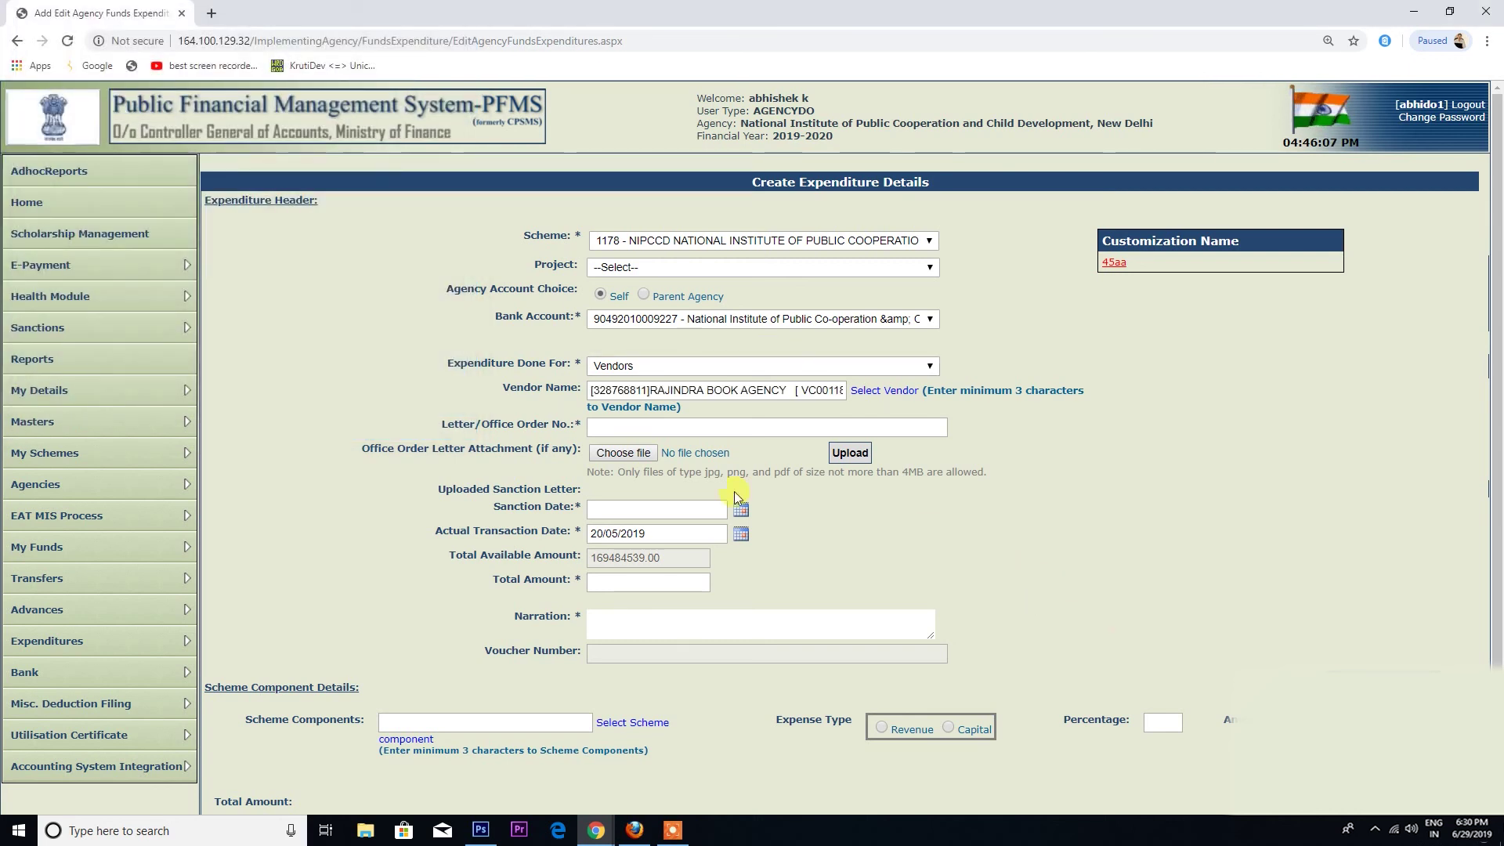
- Fill in the letter/office order number with its suffix in capitals and set the sanction date to 20/05/2019
click(615, 426)
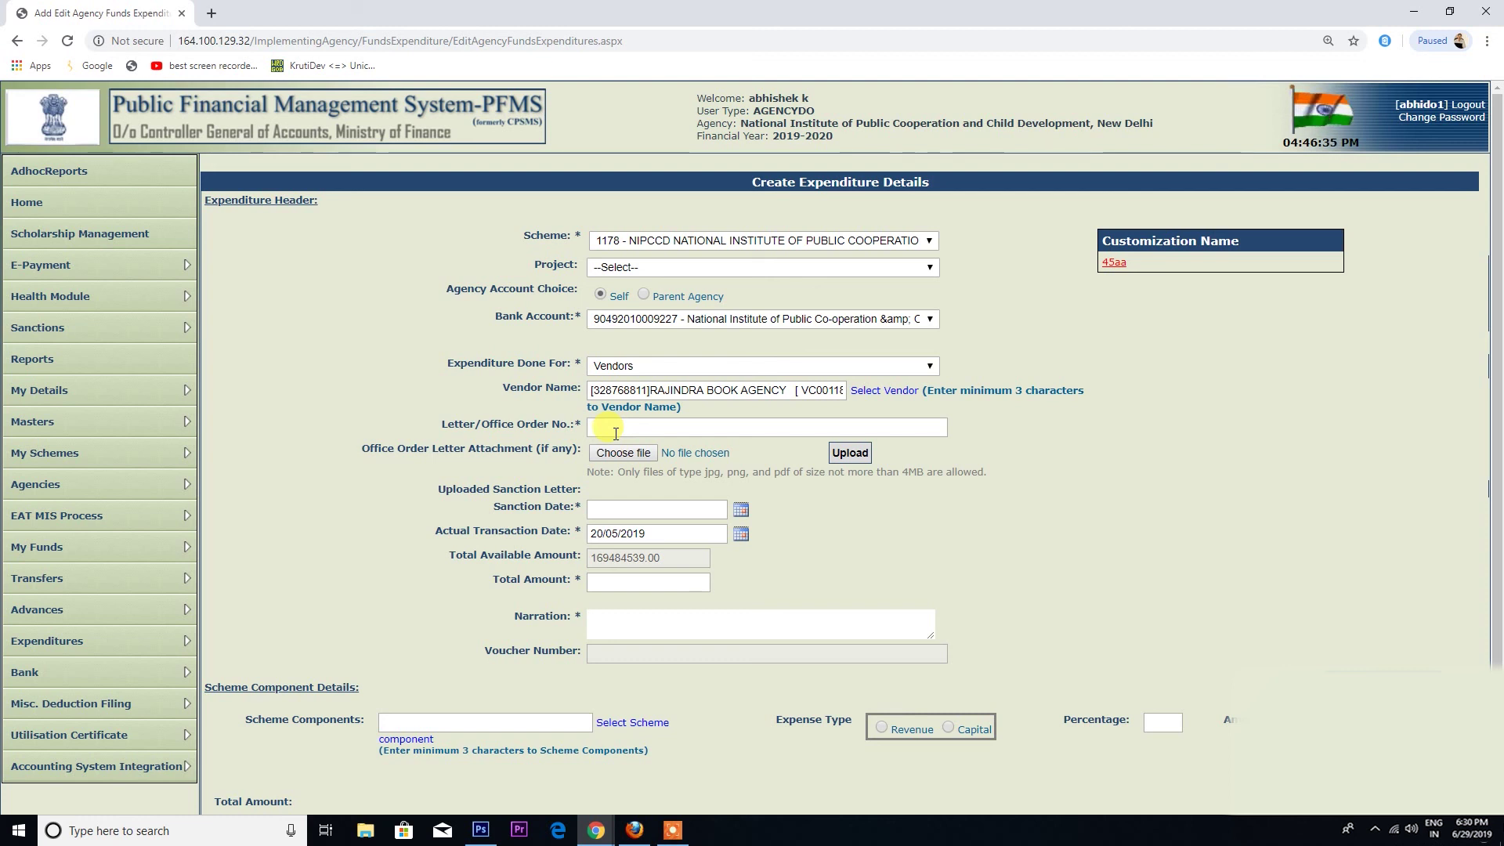
text(7847)
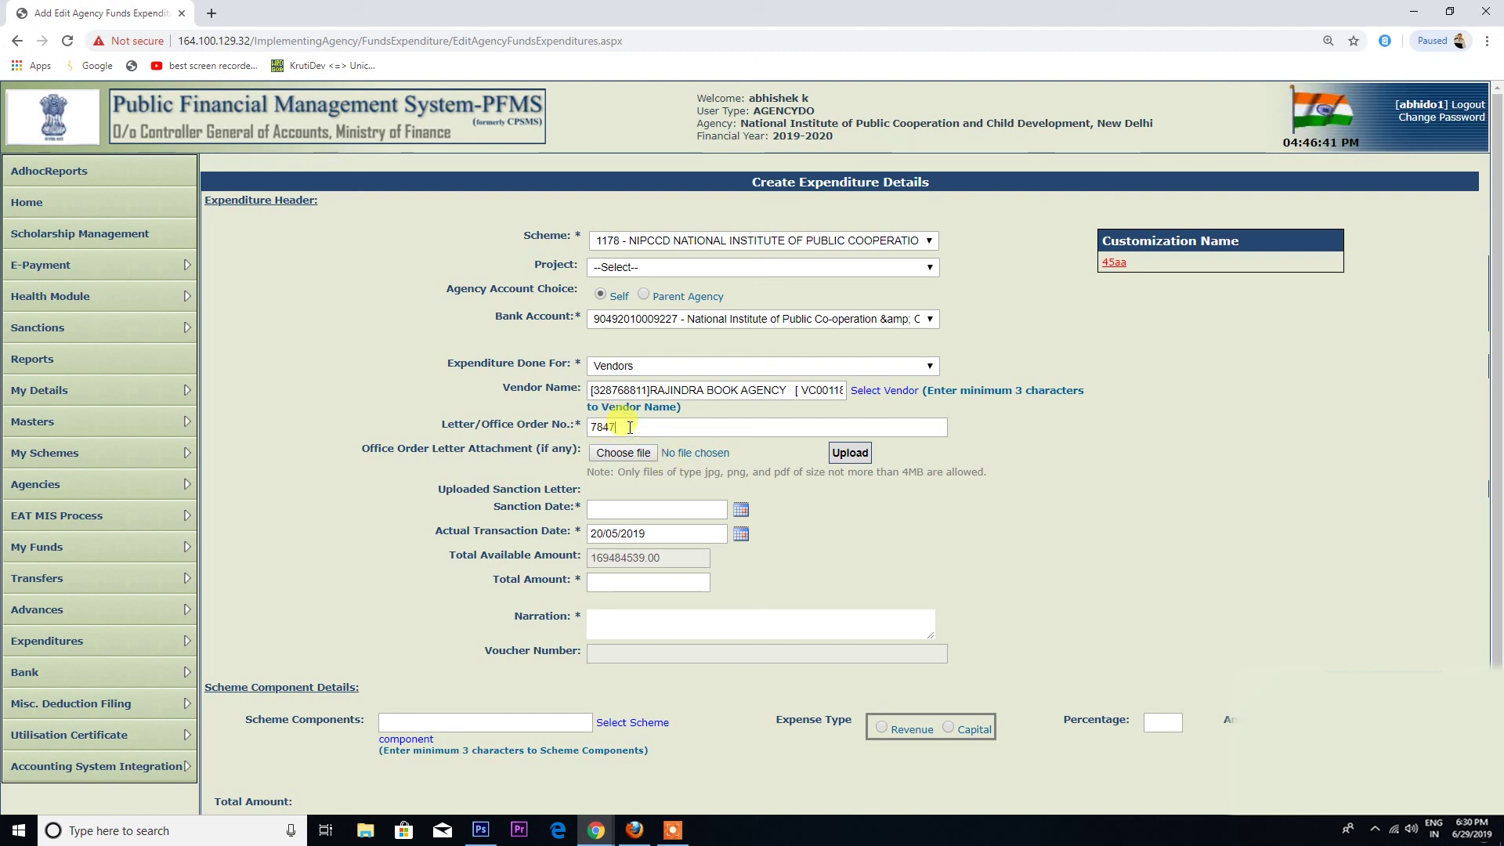
text(aa)
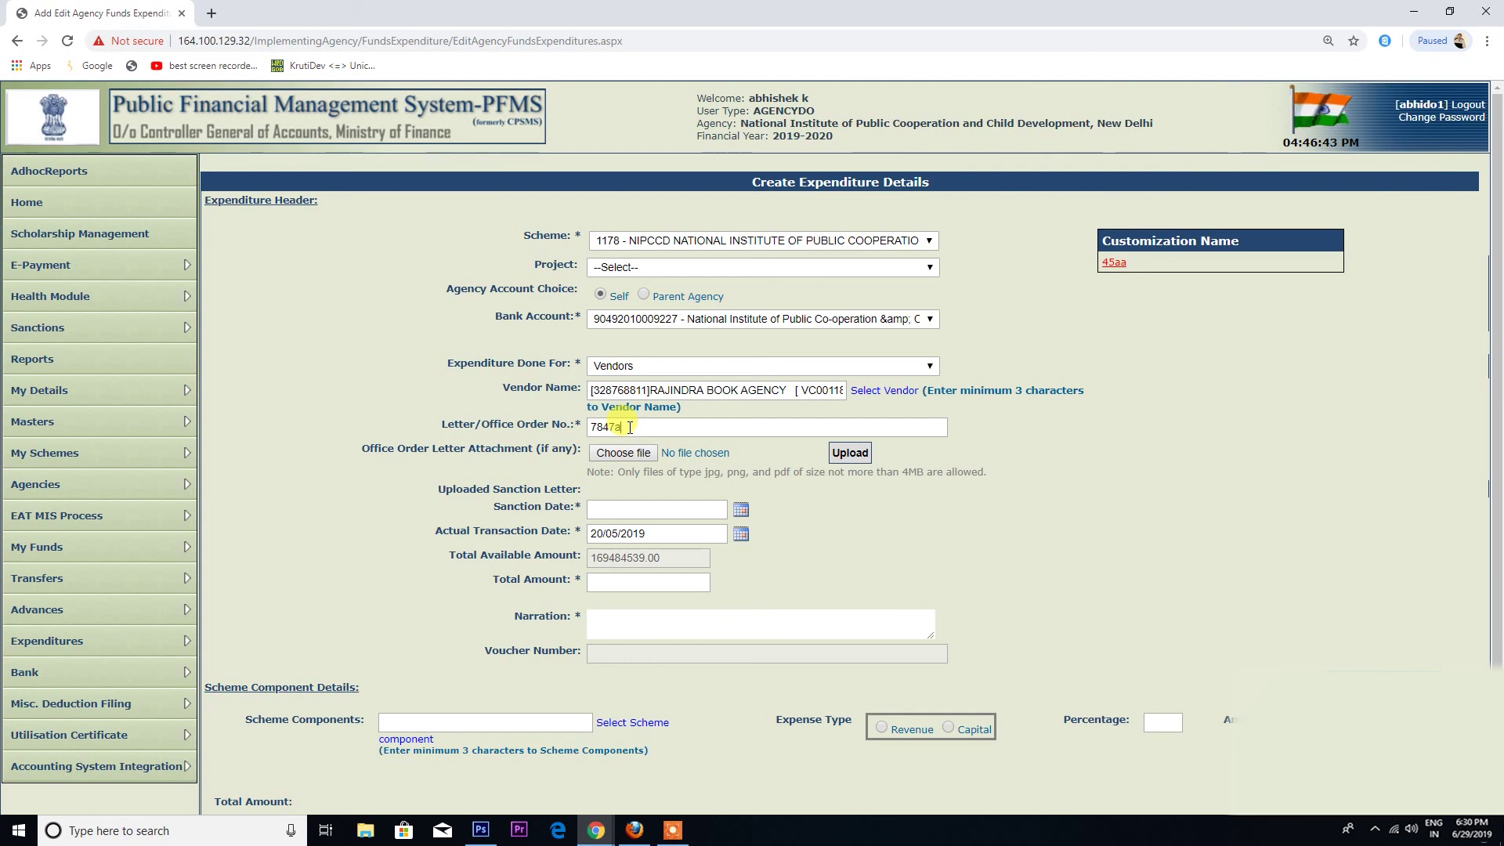
key(BackSpace)
key(BackSpace)
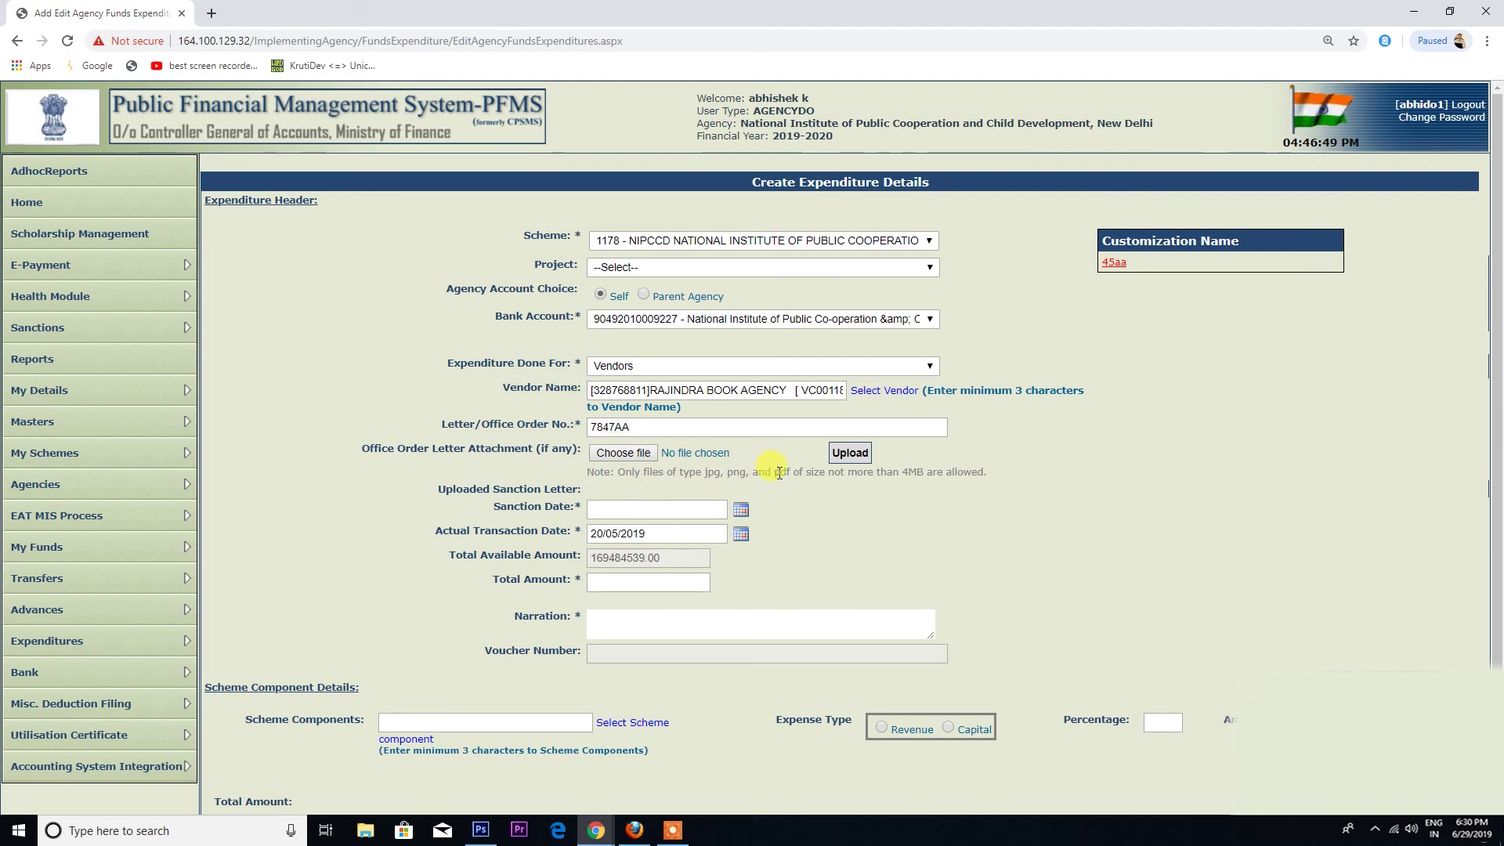
click(725, 510)
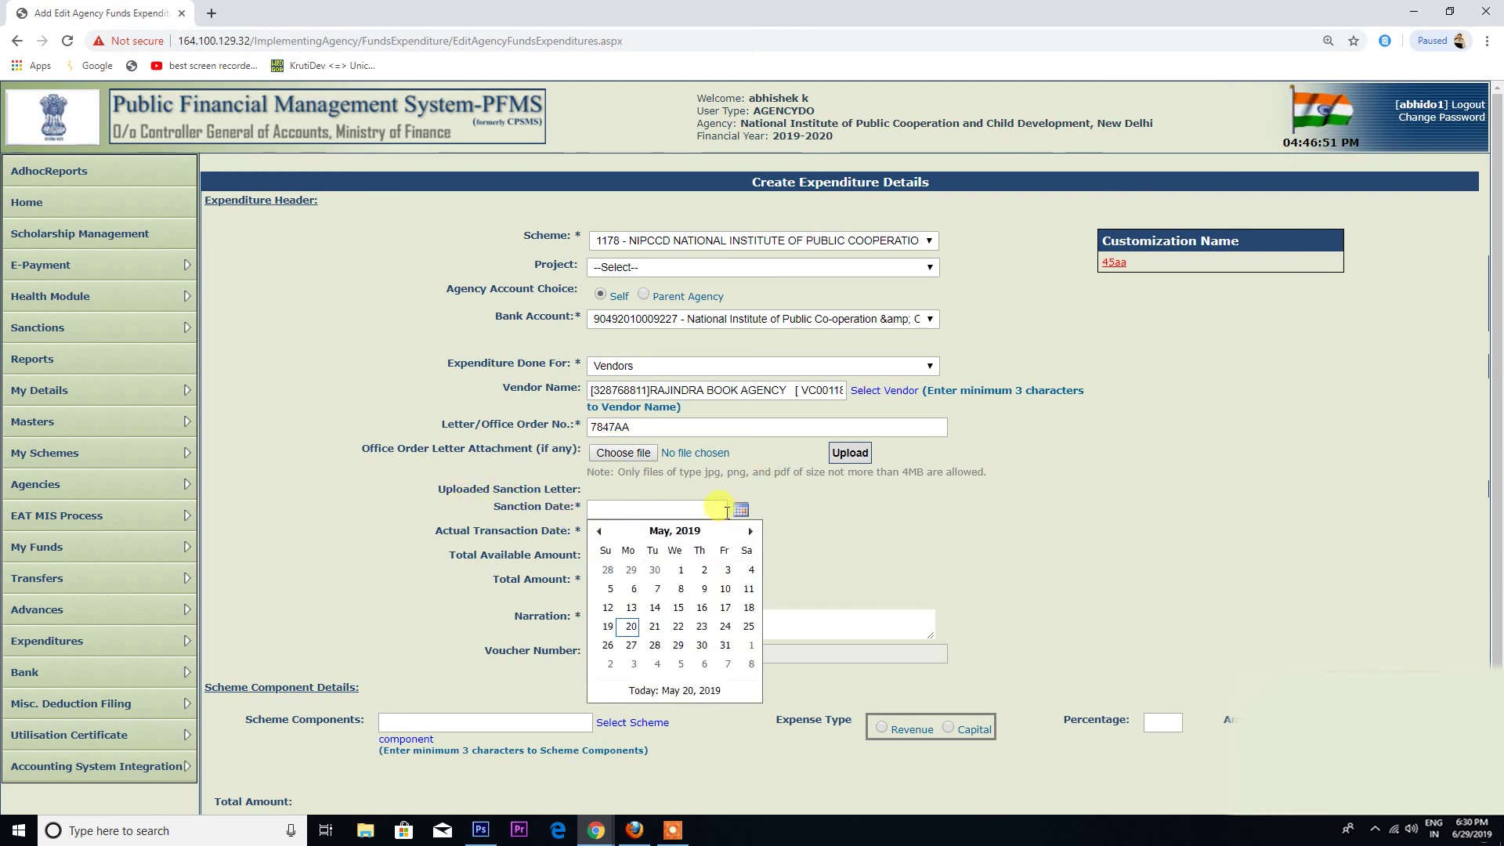
click(629, 627)
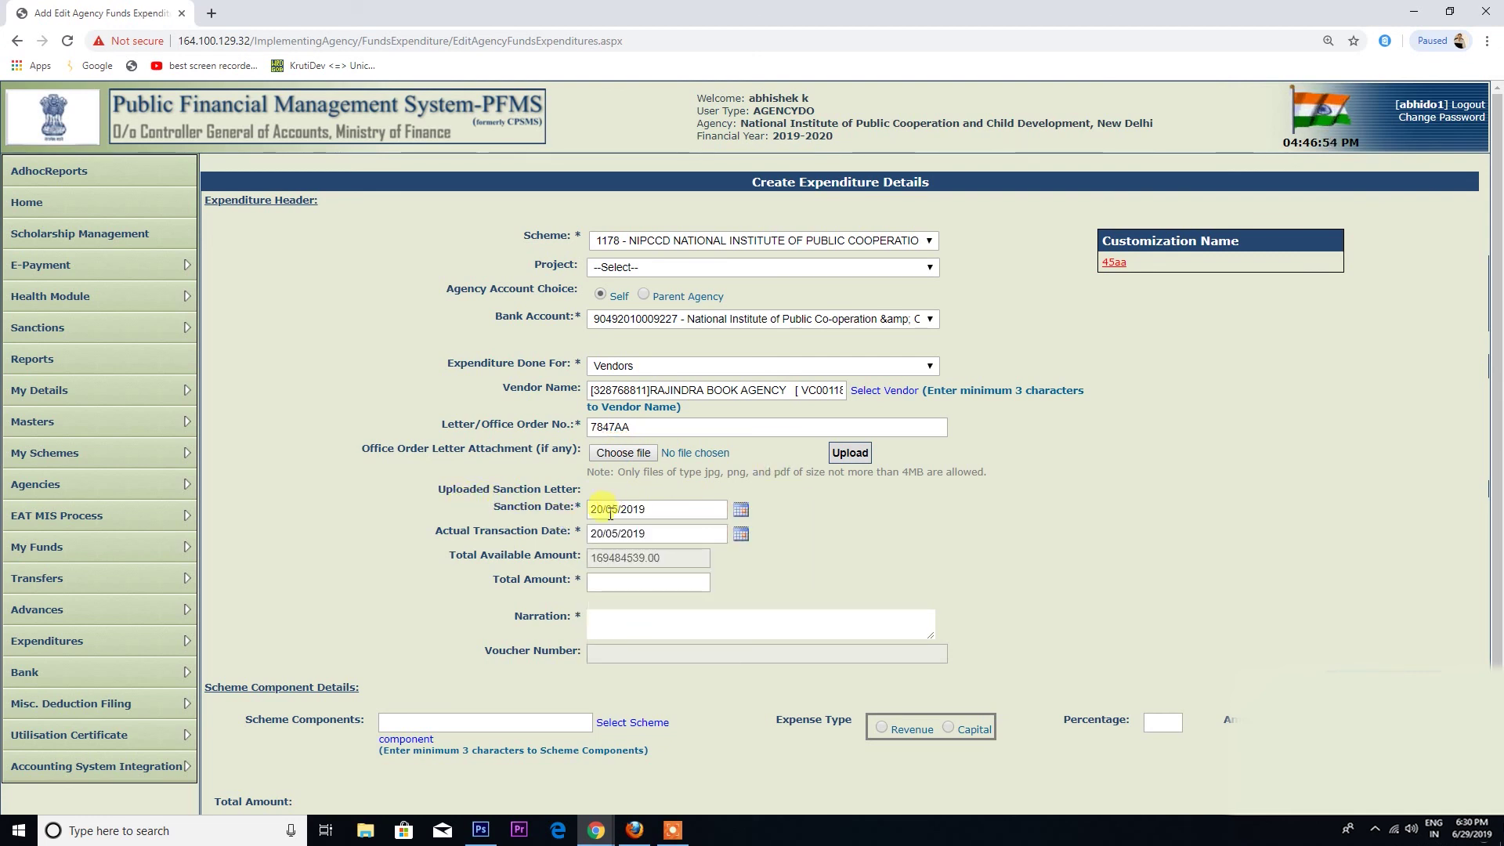
- Set the total amount to 555 and enter the narration "PURCHASE OF BOOKS"
click(599, 583)
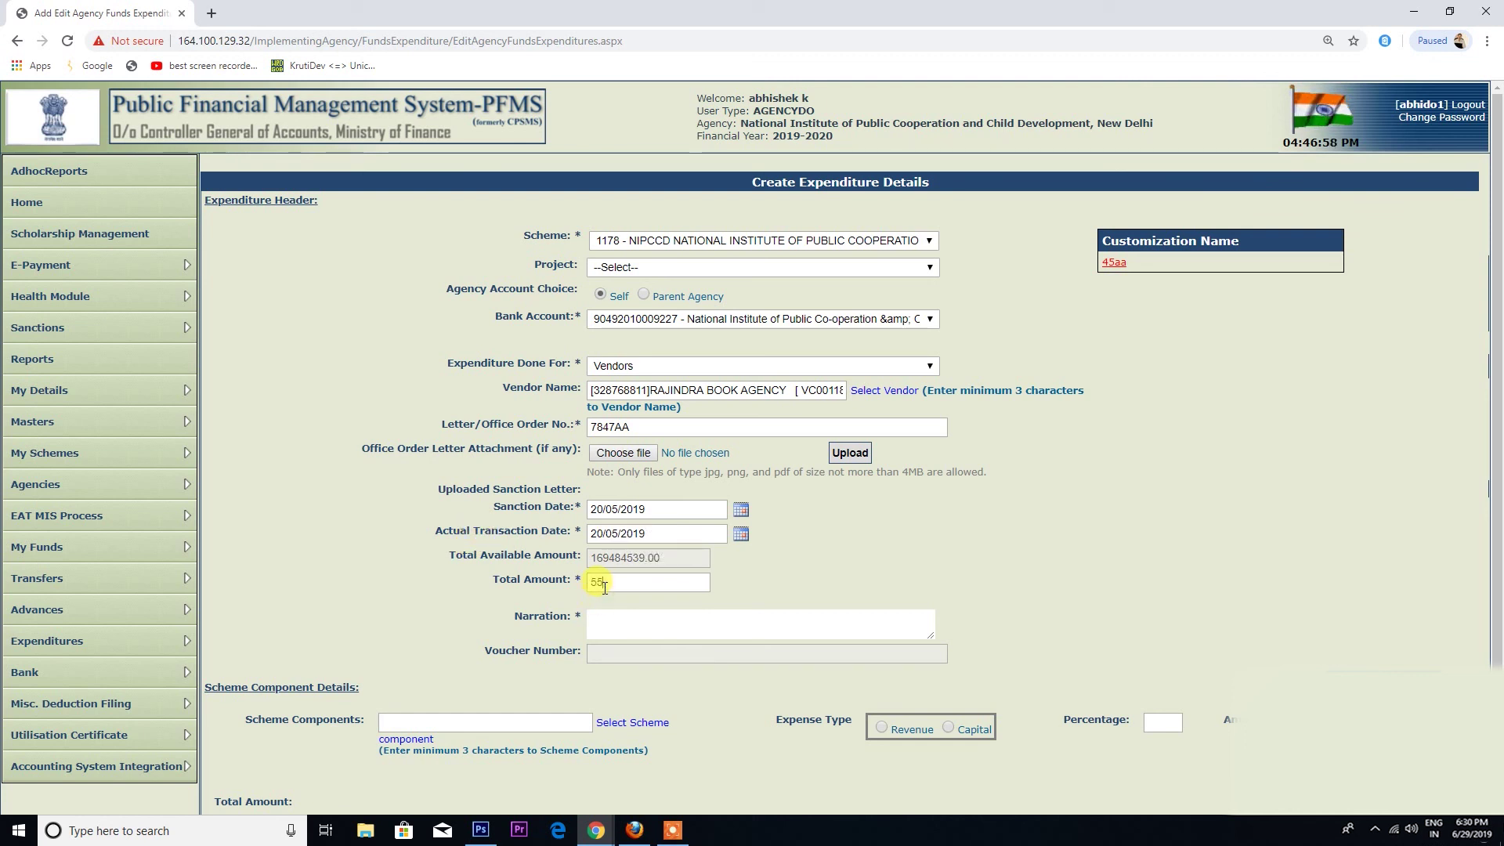
click(645, 626)
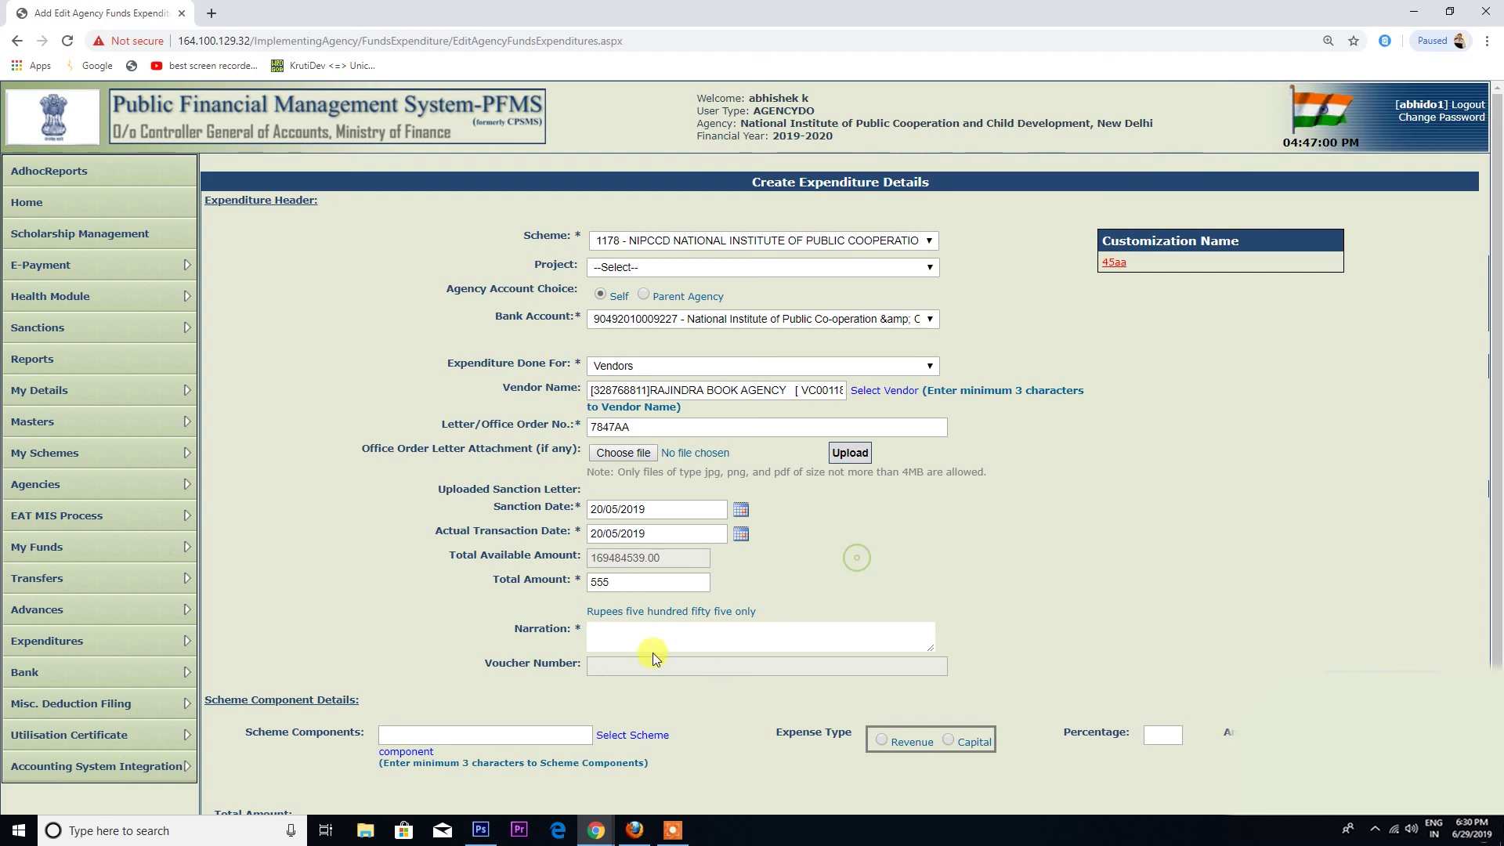
text(PURCHA)
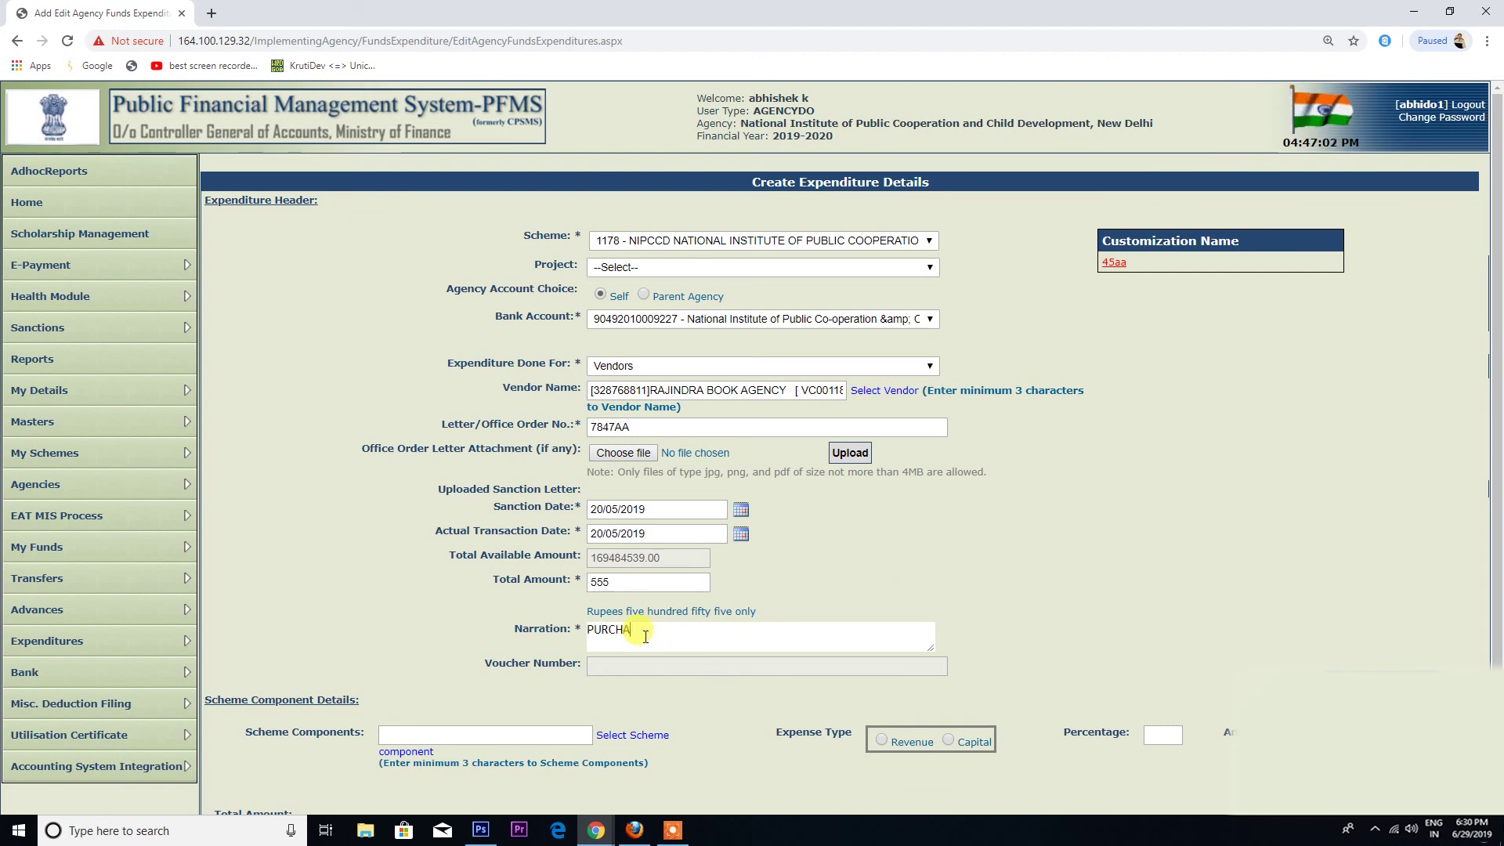
text(SE OF BOOKS)
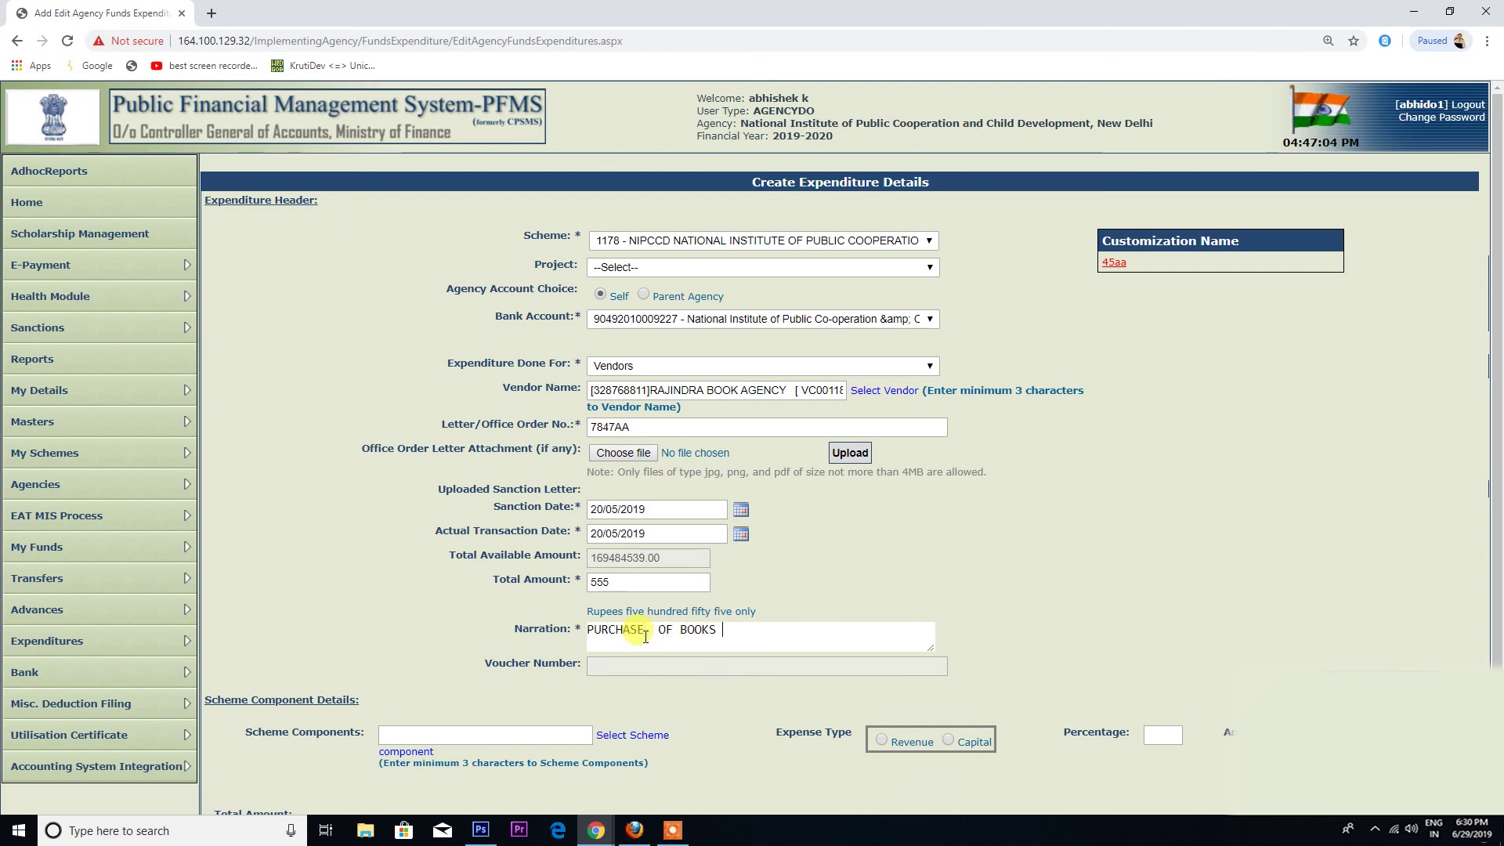
- Browse Establishment Expenses and Core Programme Activities and choose [1.1]Training as the scheme component
scroll(347, 765, down, 2)
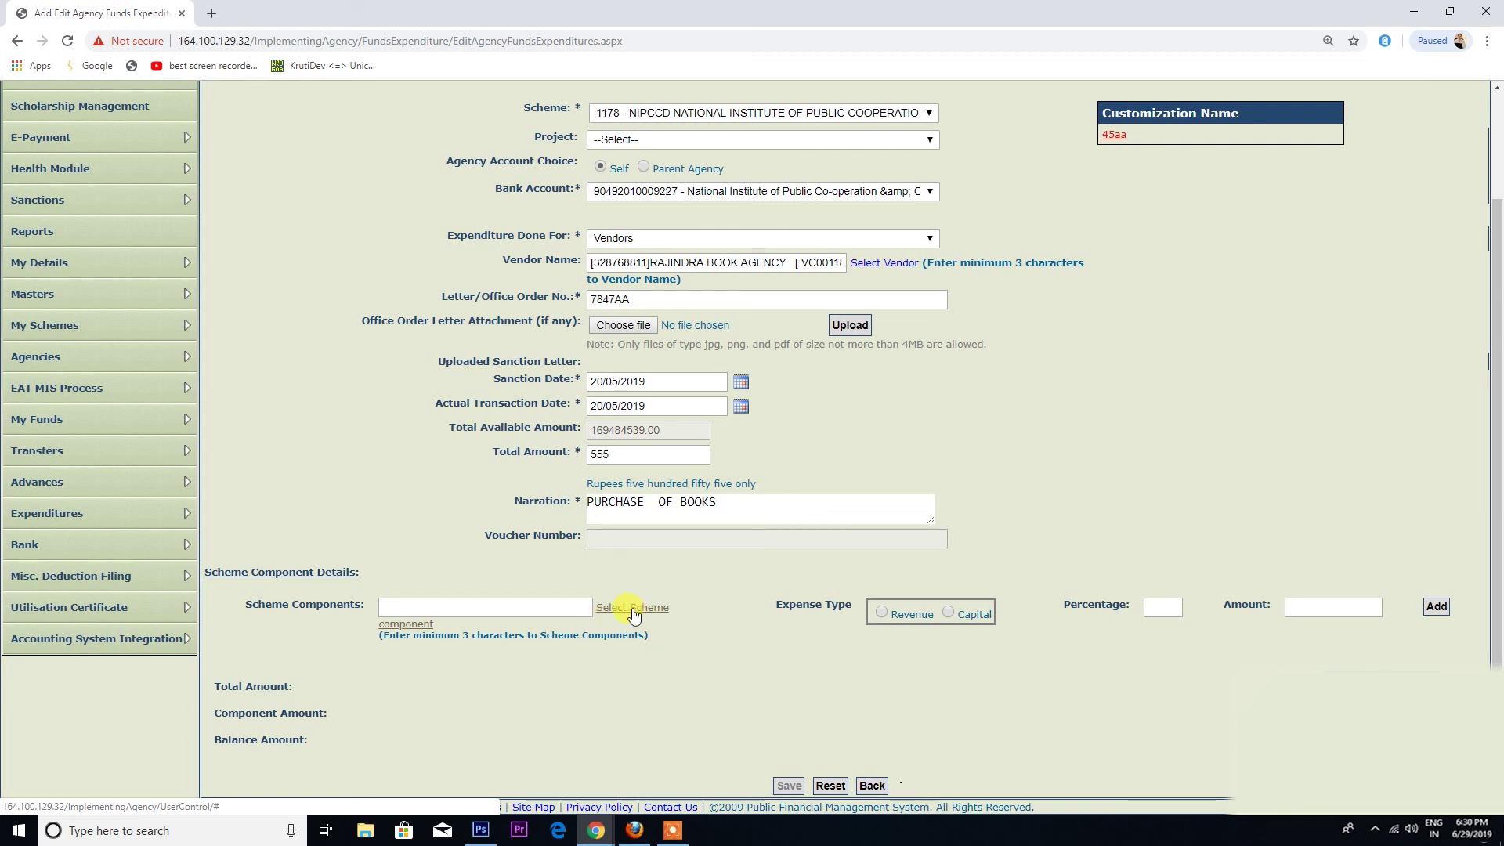
click(633, 610)
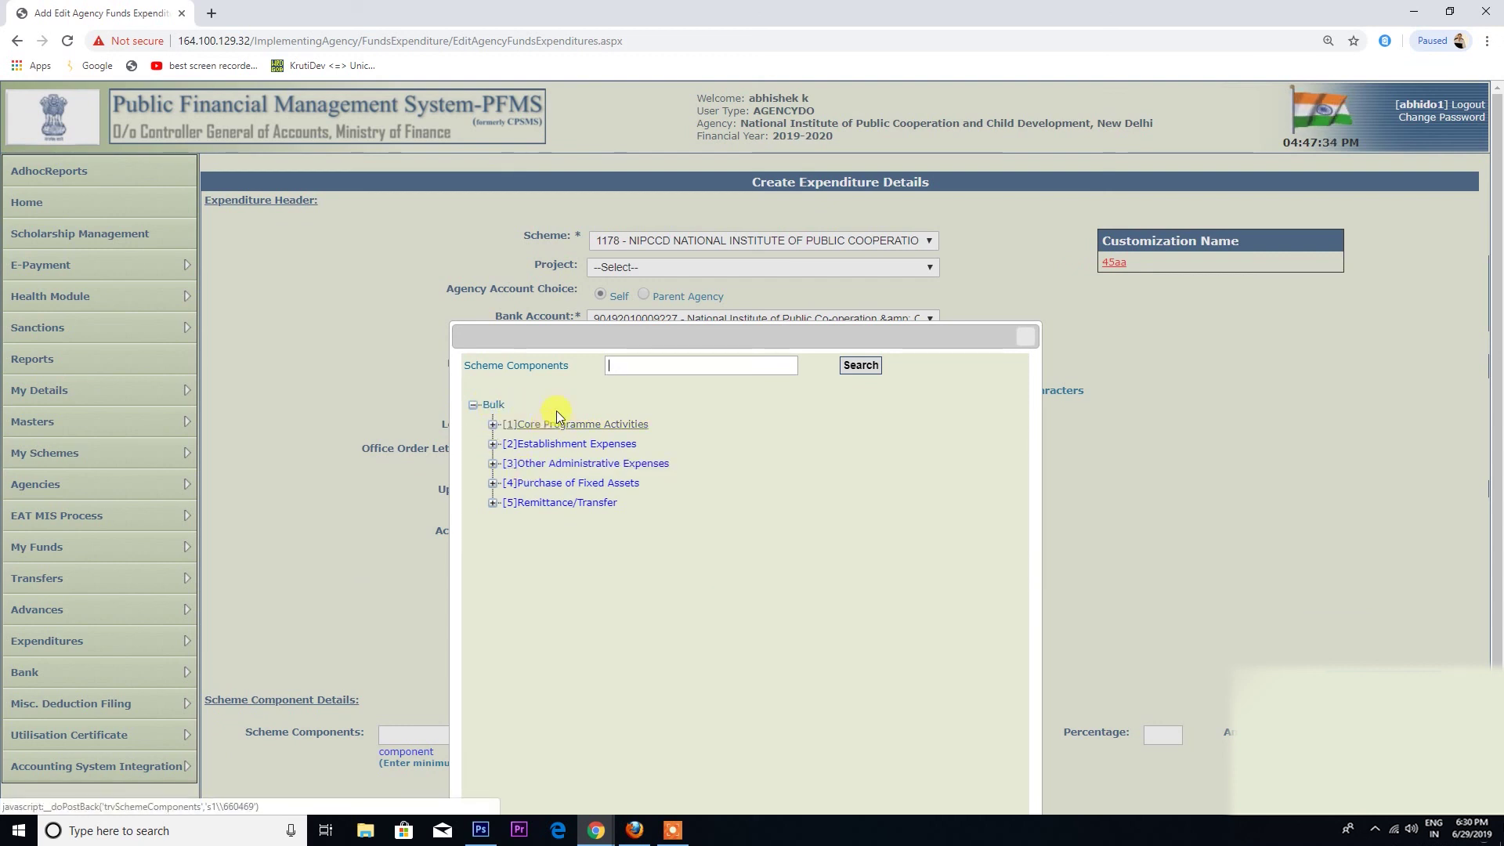
click(494, 445)
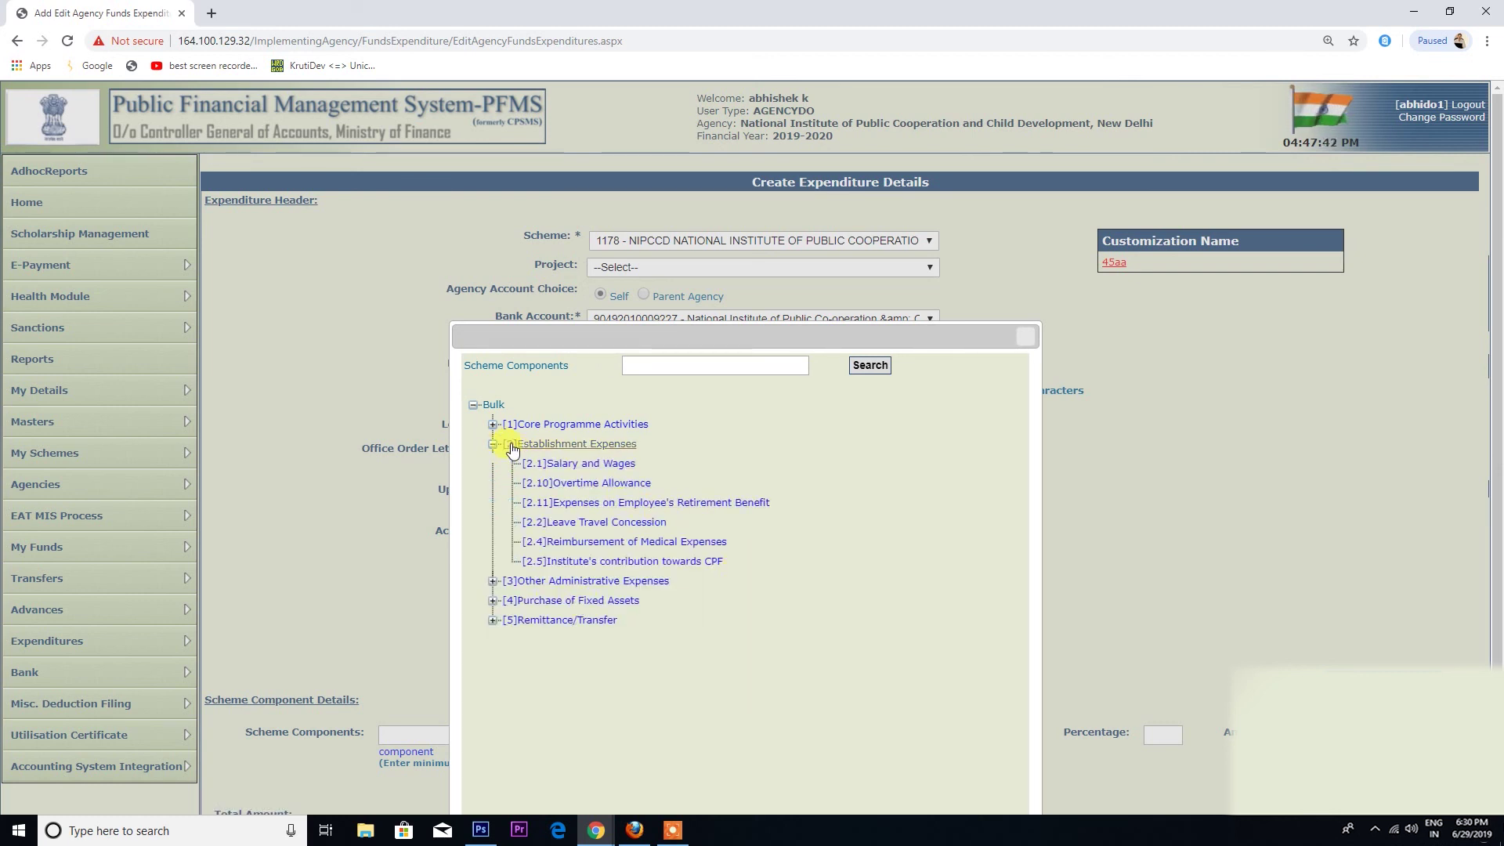
click(492, 425)
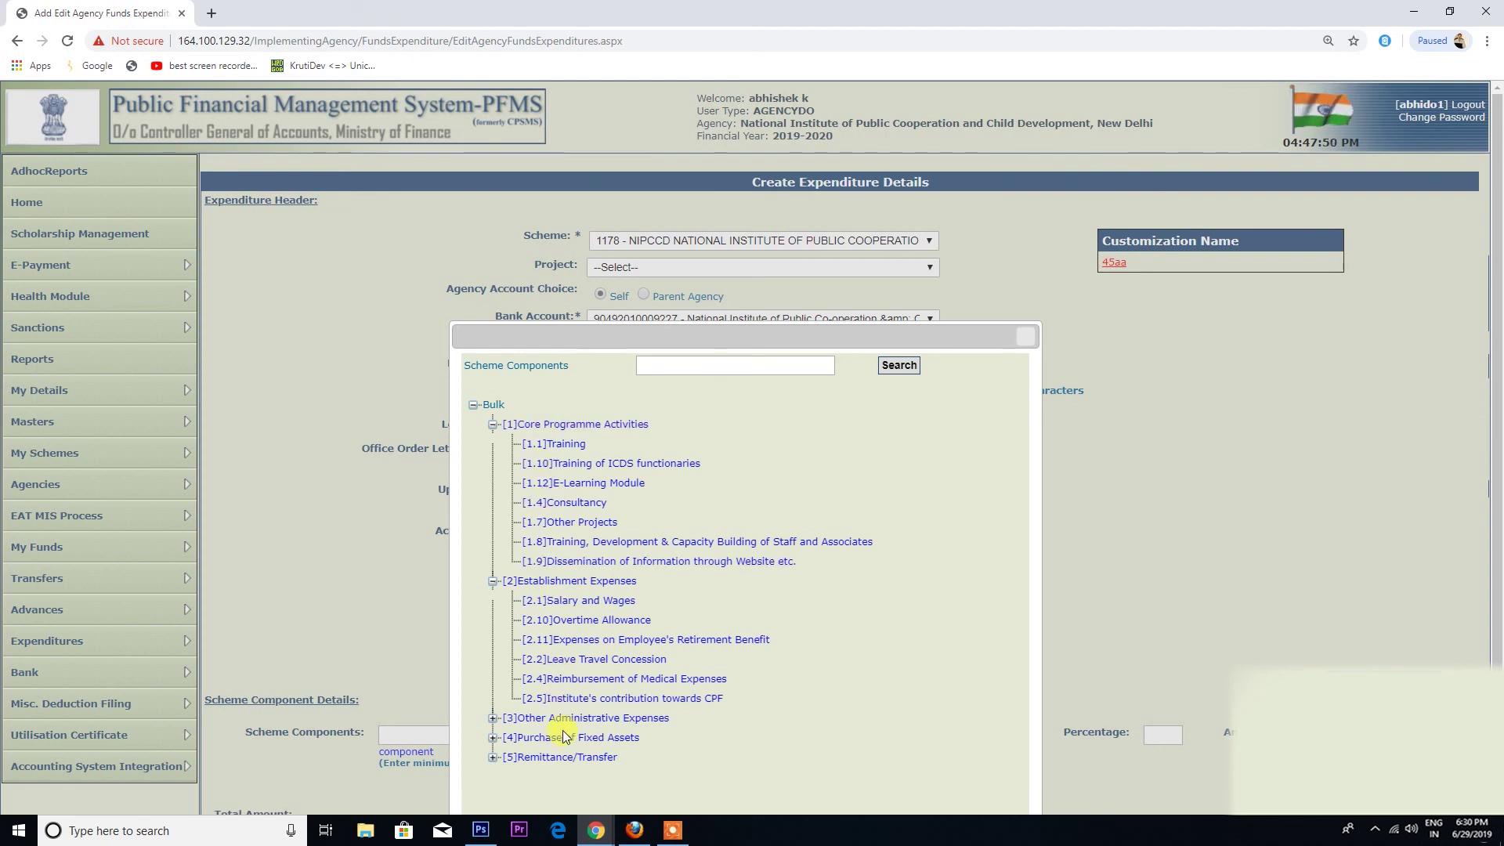
click(559, 445)
scroll(788, 747, down, 2)
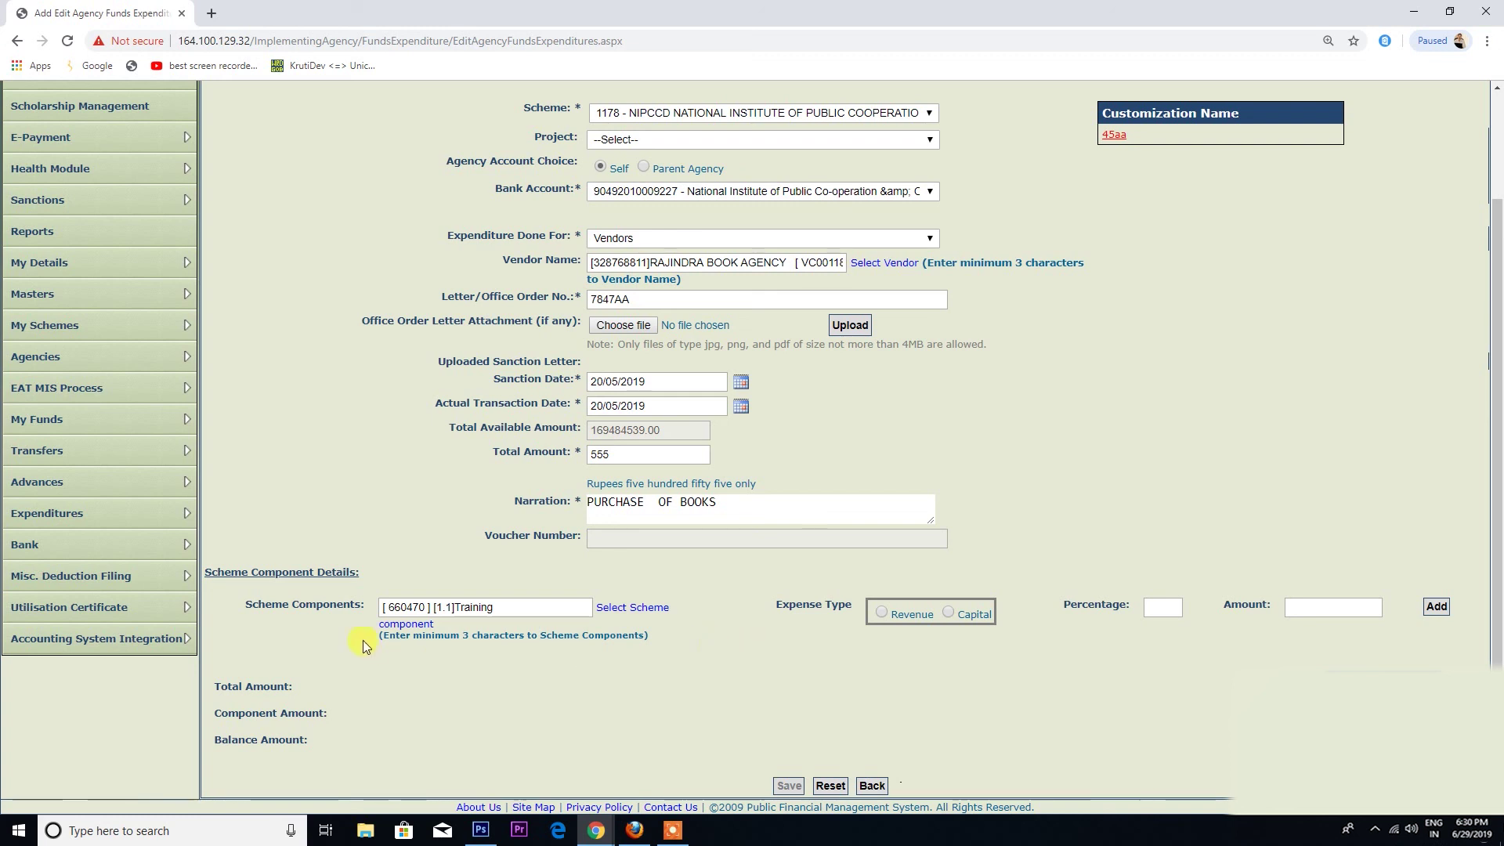
- Choose the scheme component again, picking [1.1]Training under Core Programme Activities
click(633, 609)
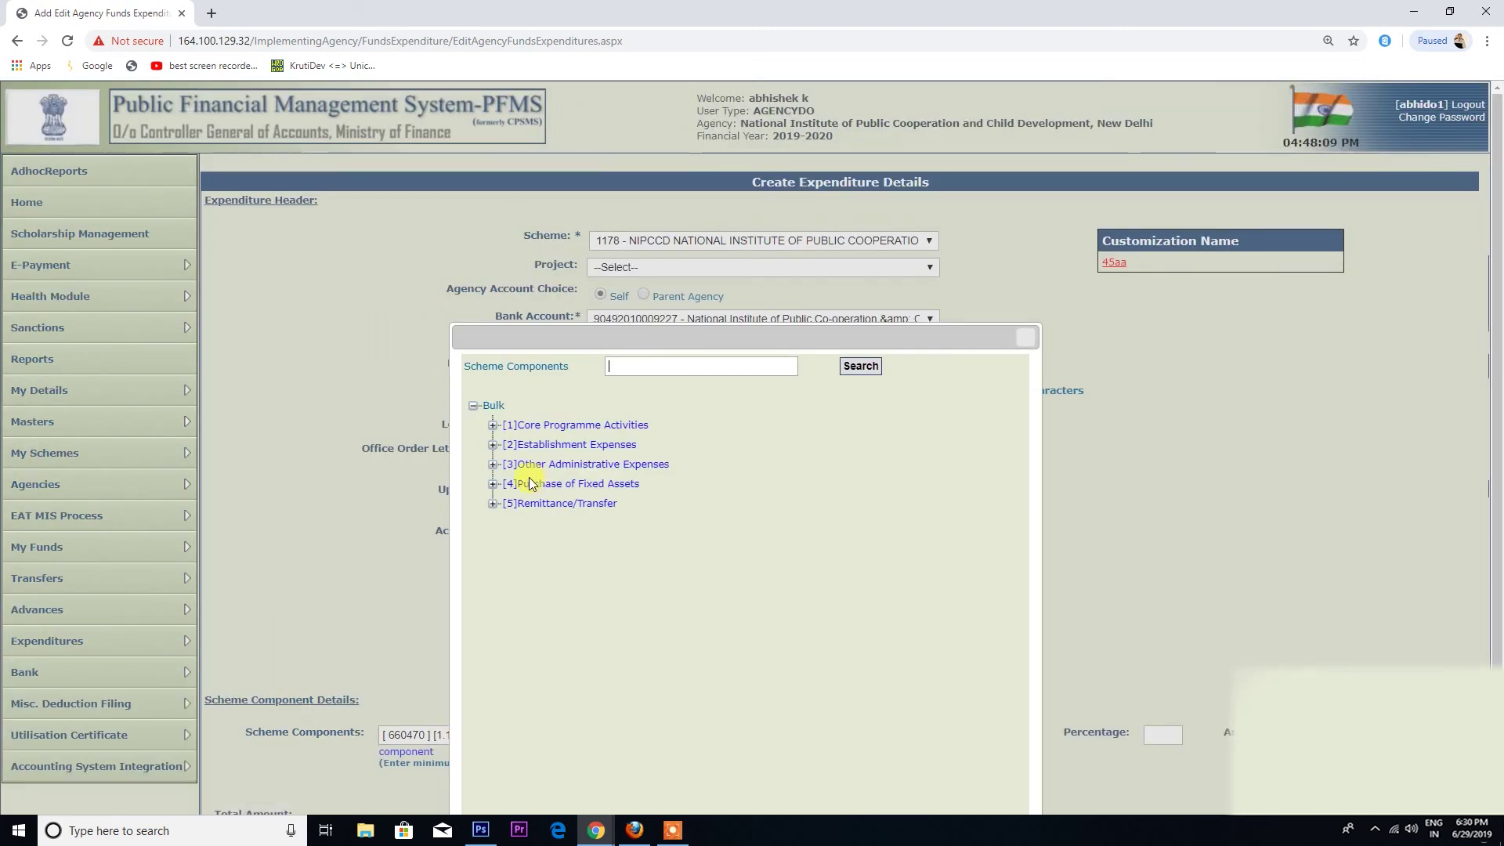
click(494, 426)
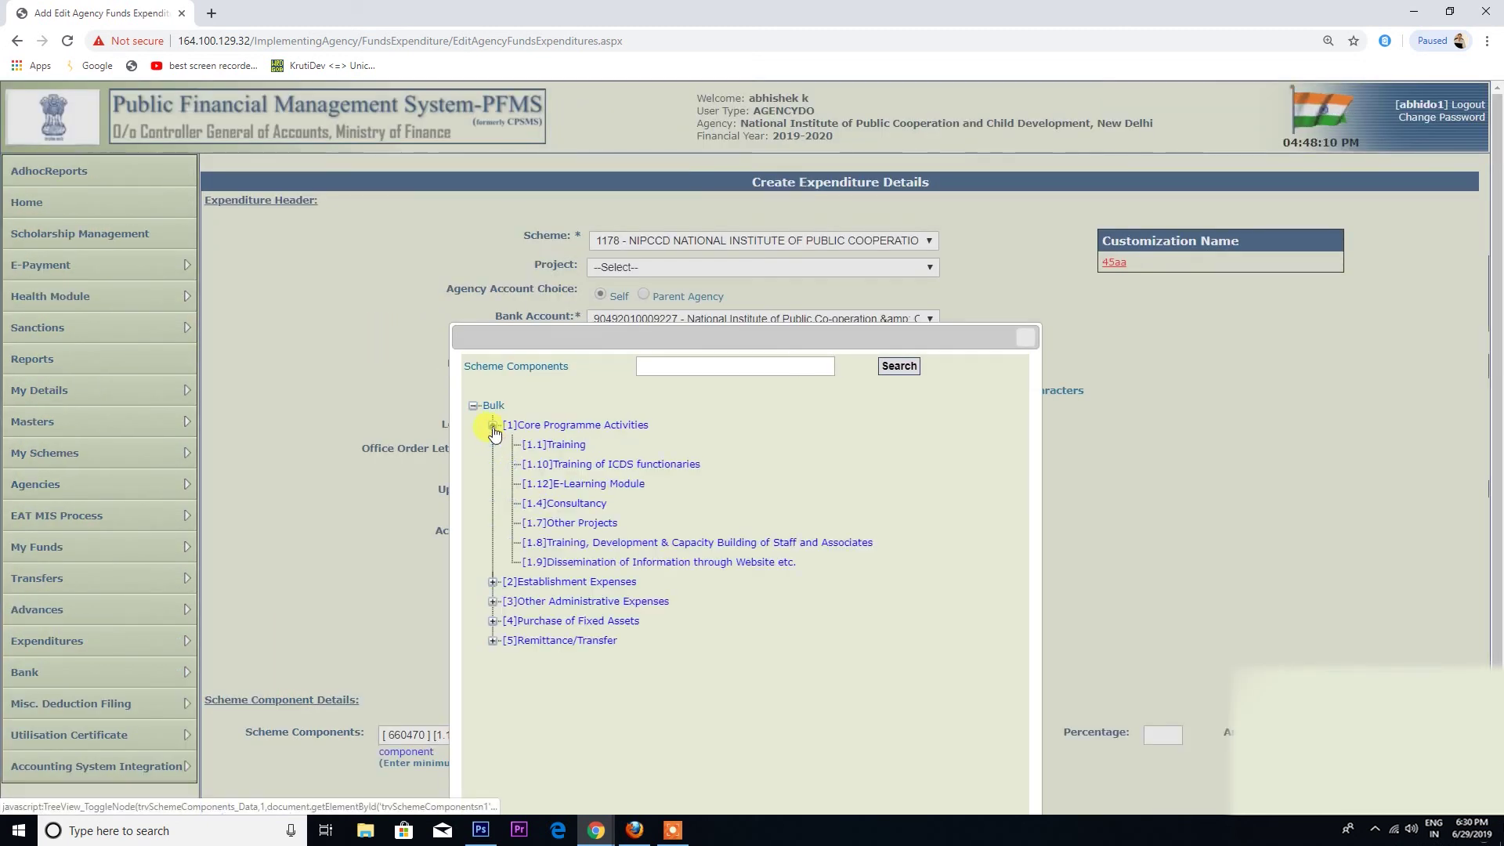
click(572, 444)
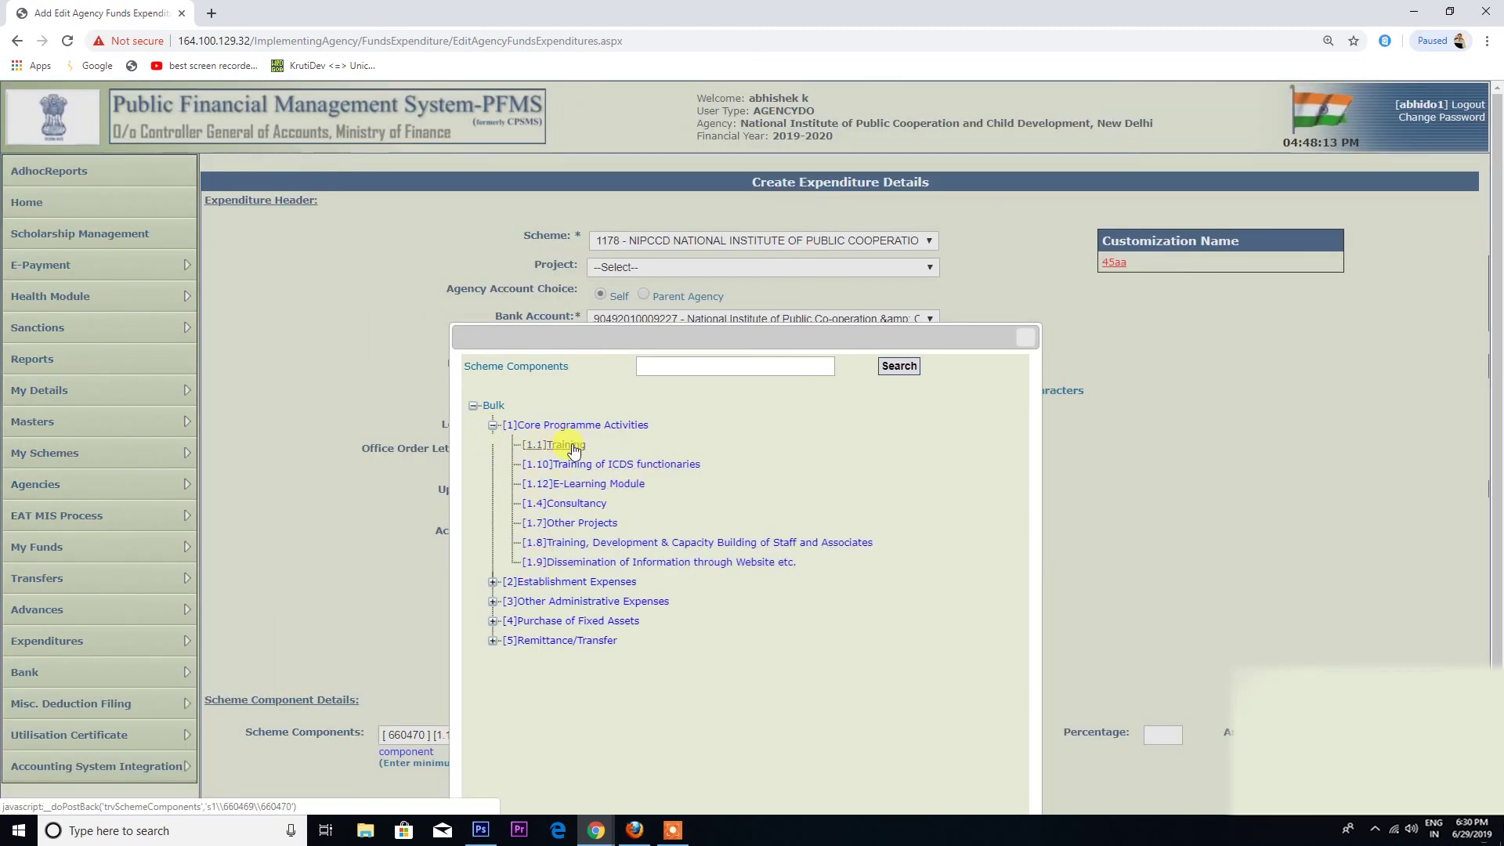
- Add the Training component as a Revenue expense with an amount of 555, and save the expenditure with that component selected
scroll(792, 712, down, 2)
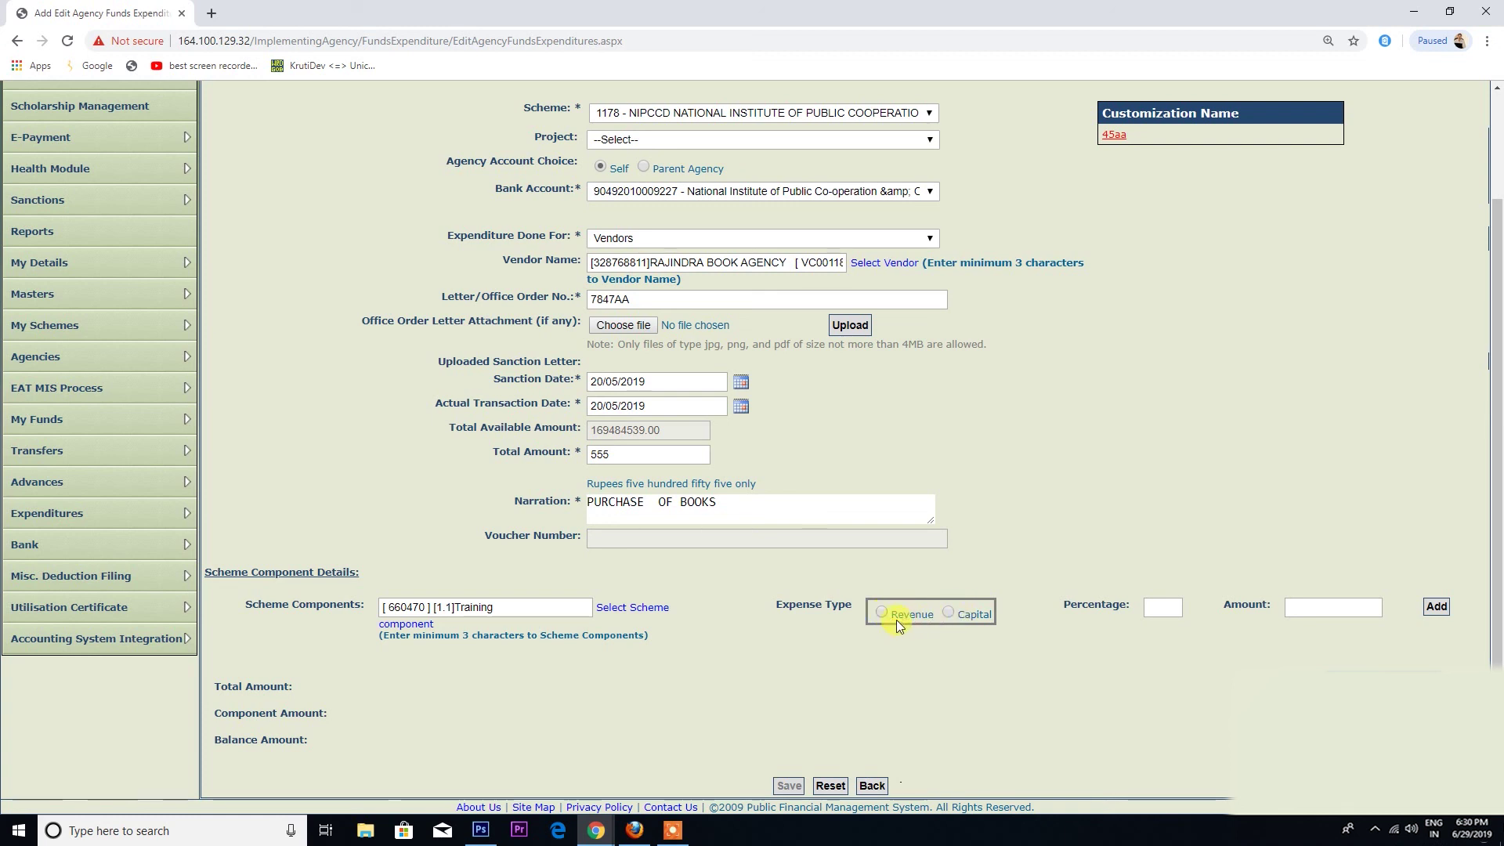
click(948, 613)
click(1437, 608)
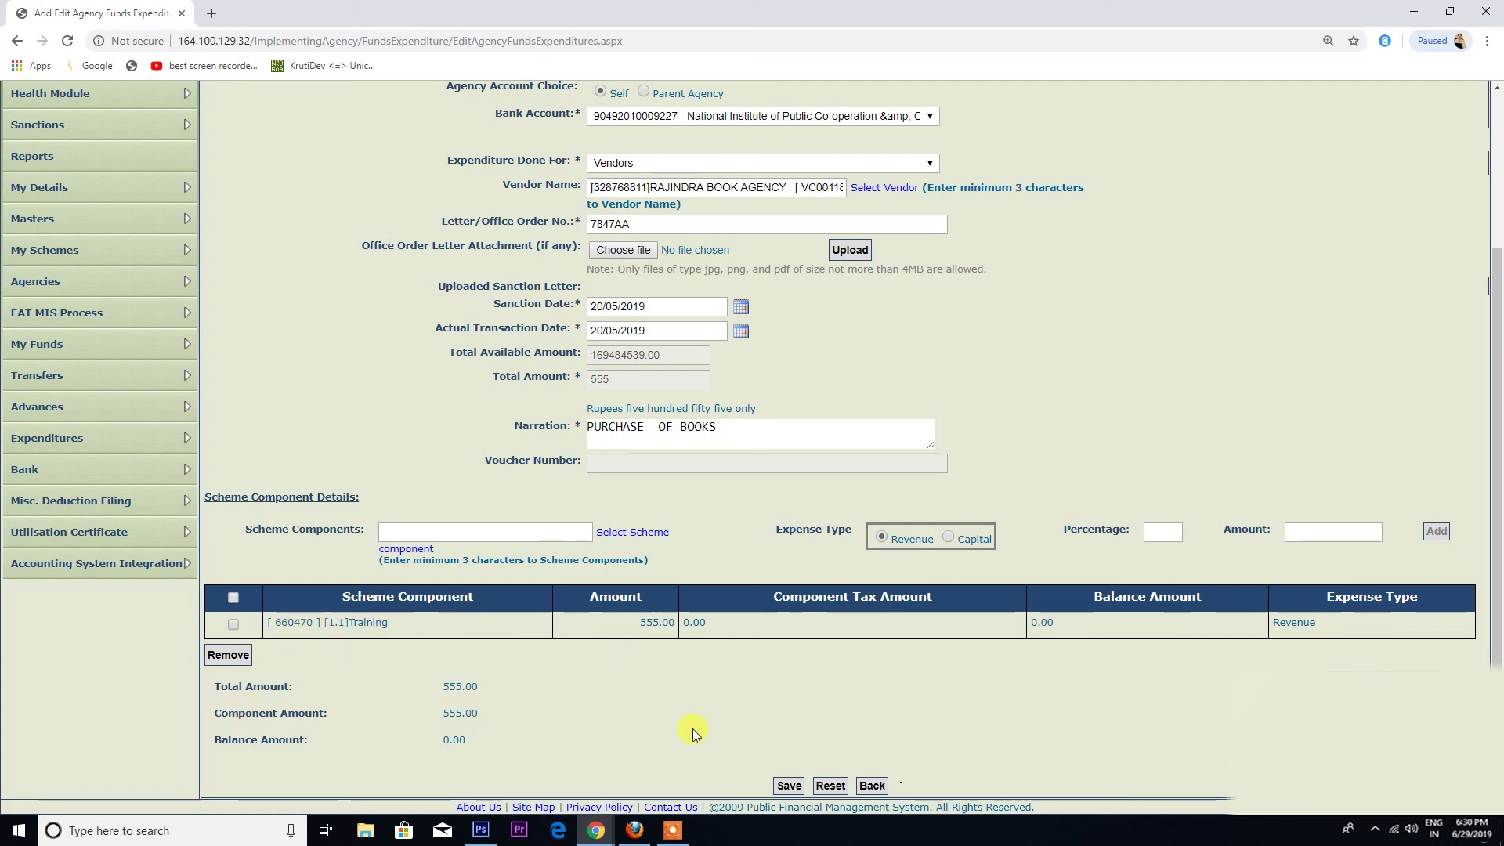
click(233, 598)
click(787, 785)
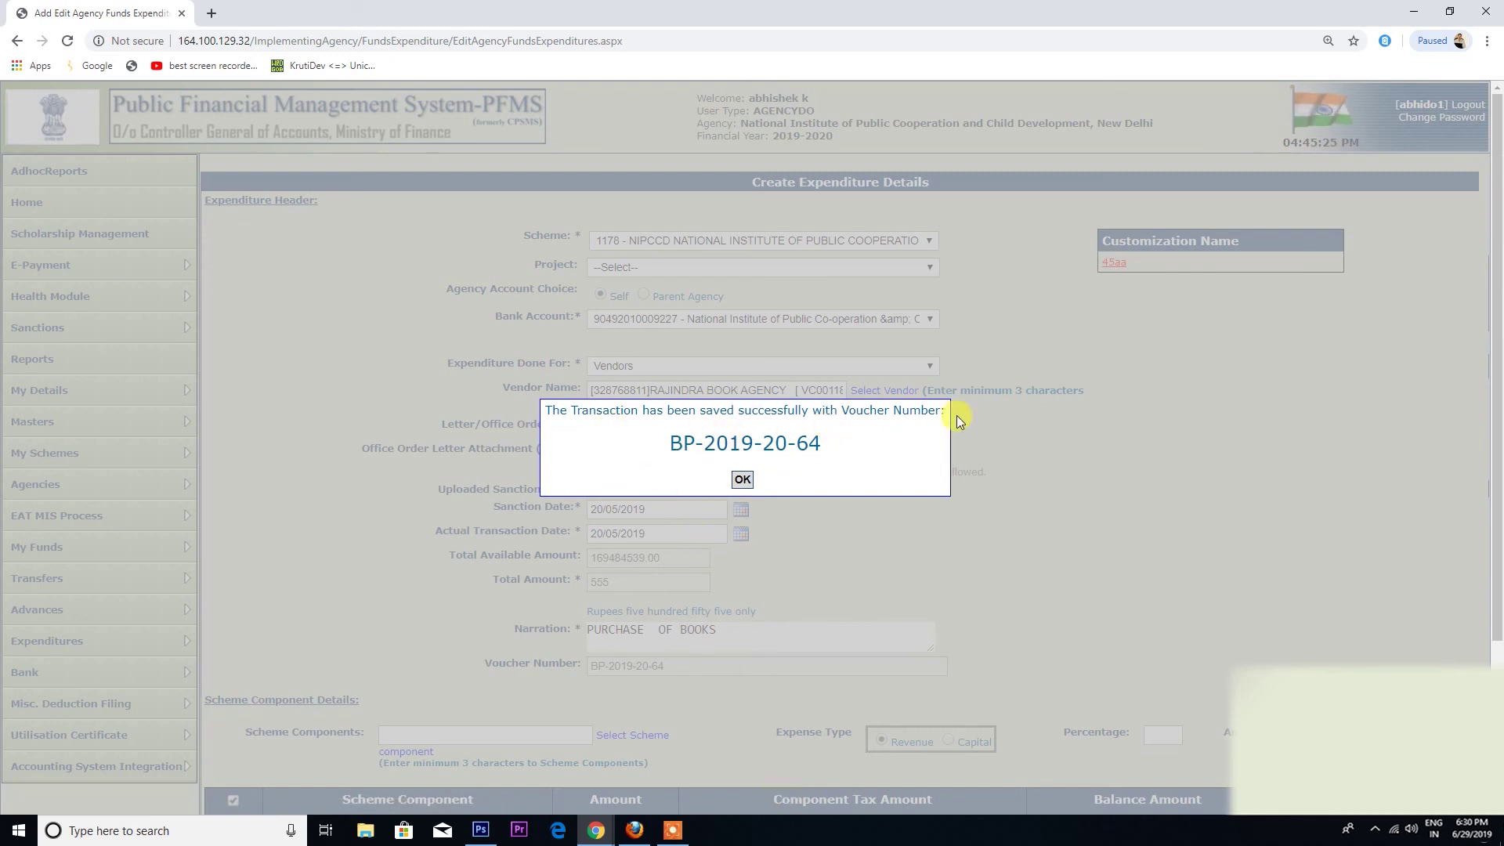
- Acknowledge the saved voucher and proceed to the expenditure's payee details
click(742, 478)
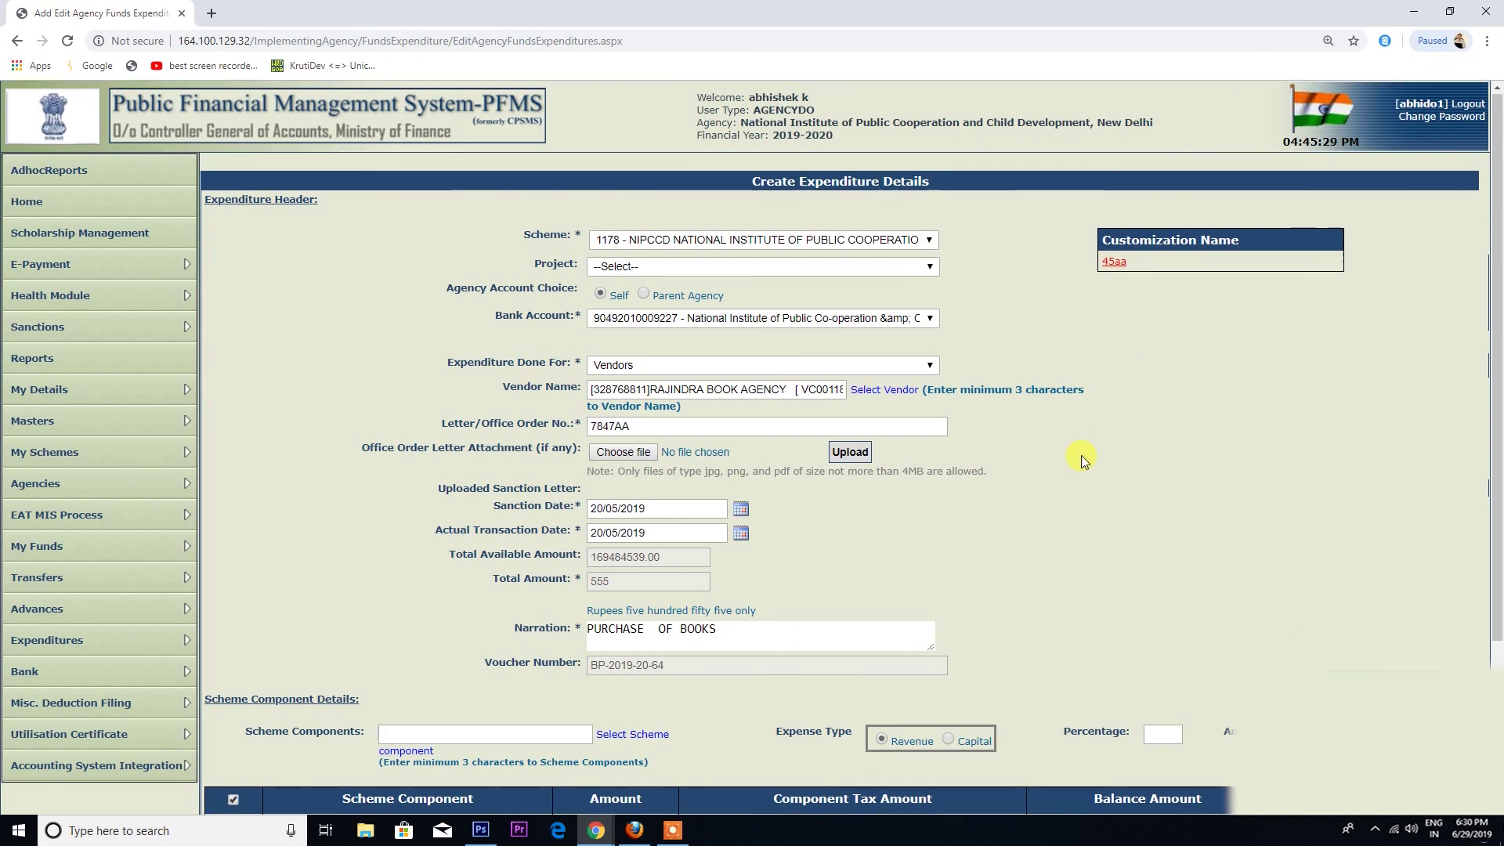
scroll(1078, 454, down, 3)
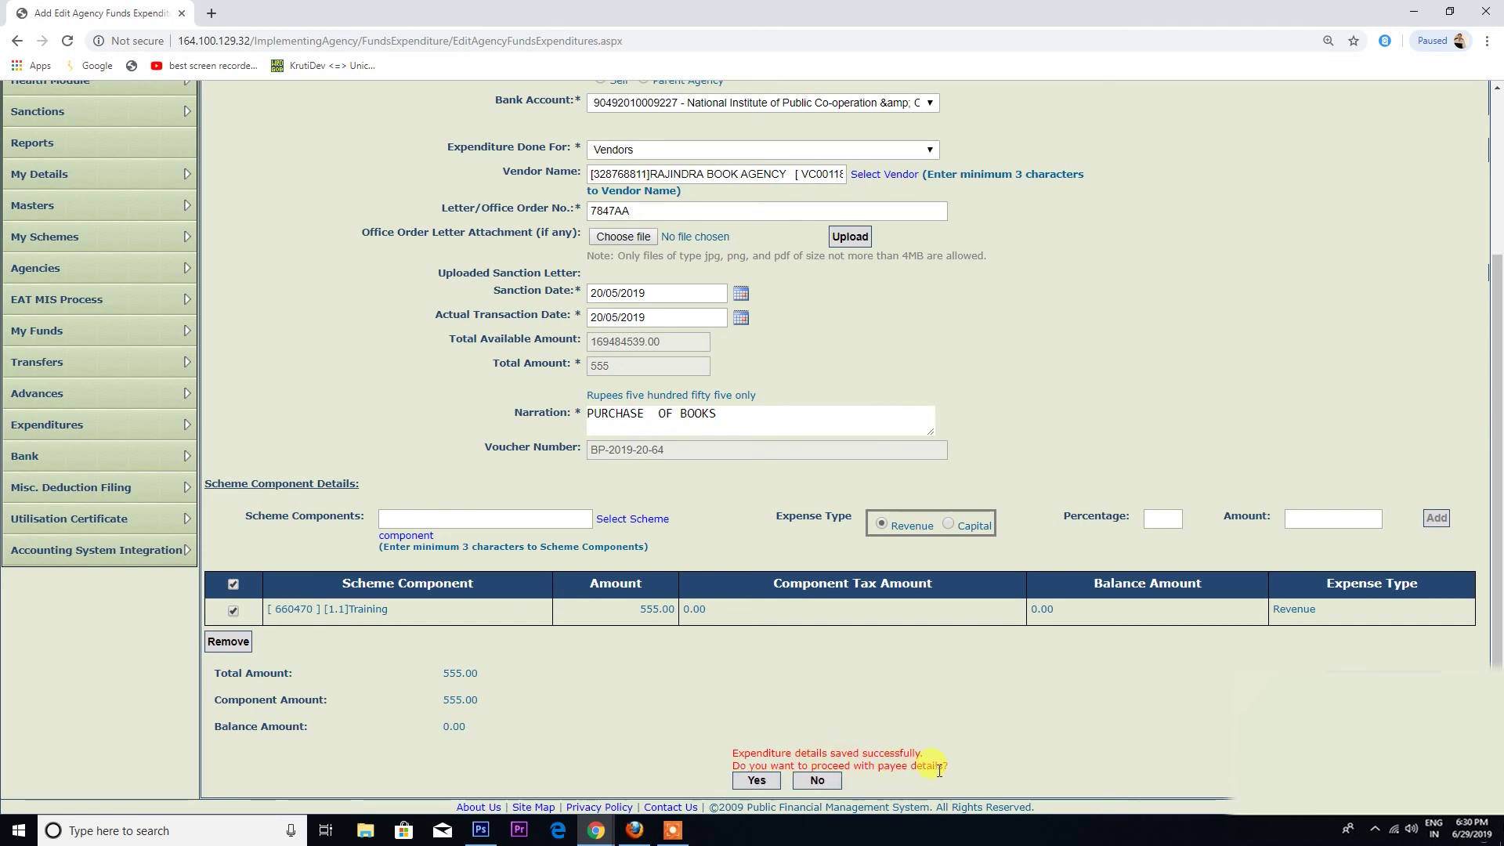
click(756, 781)
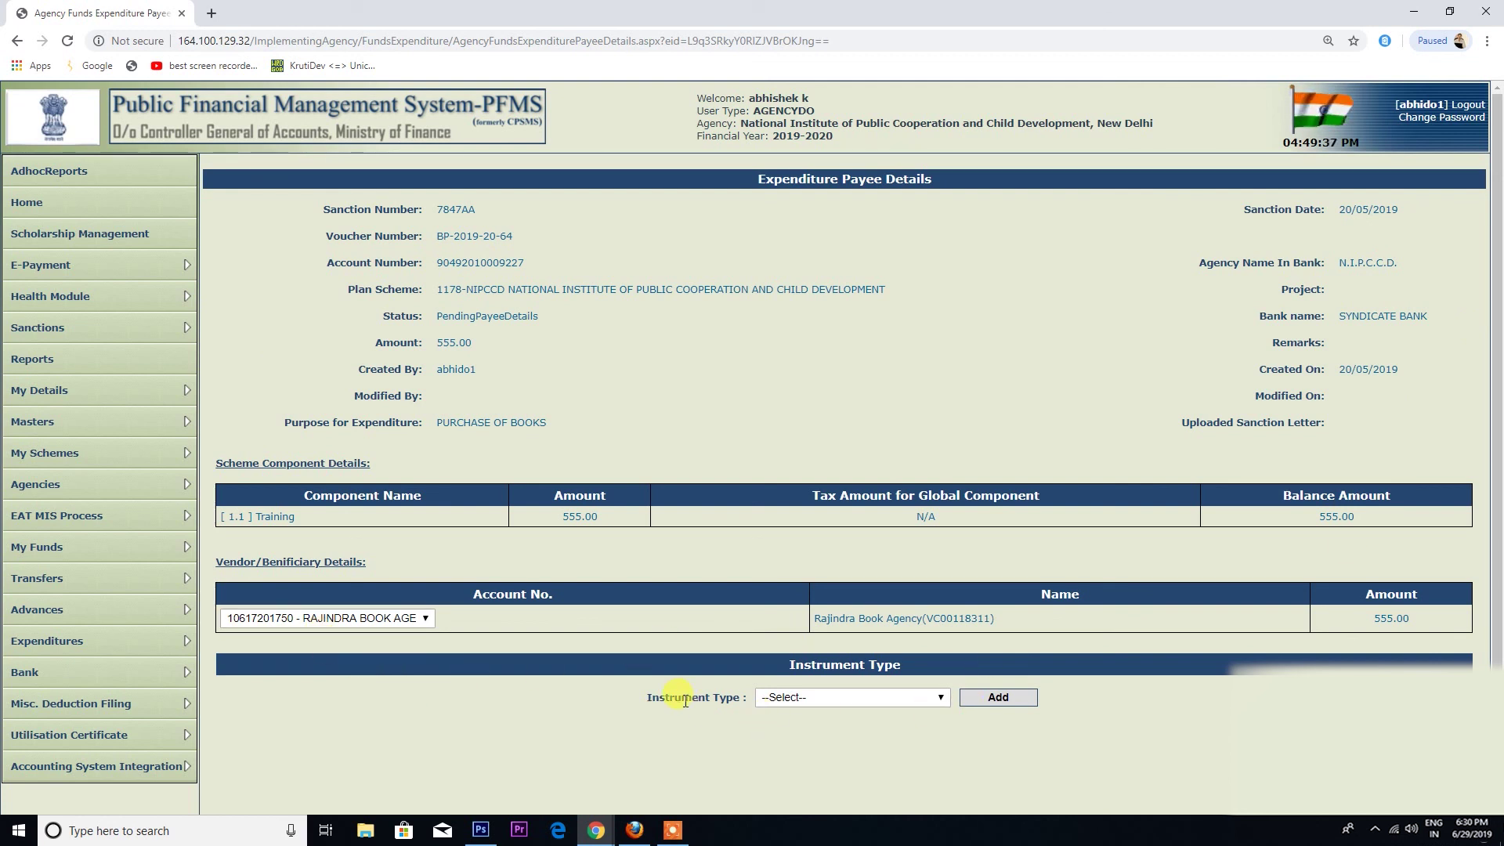
- Add Cheque as the instrument type for the payment to Rajindra Book Agency
click(808, 702)
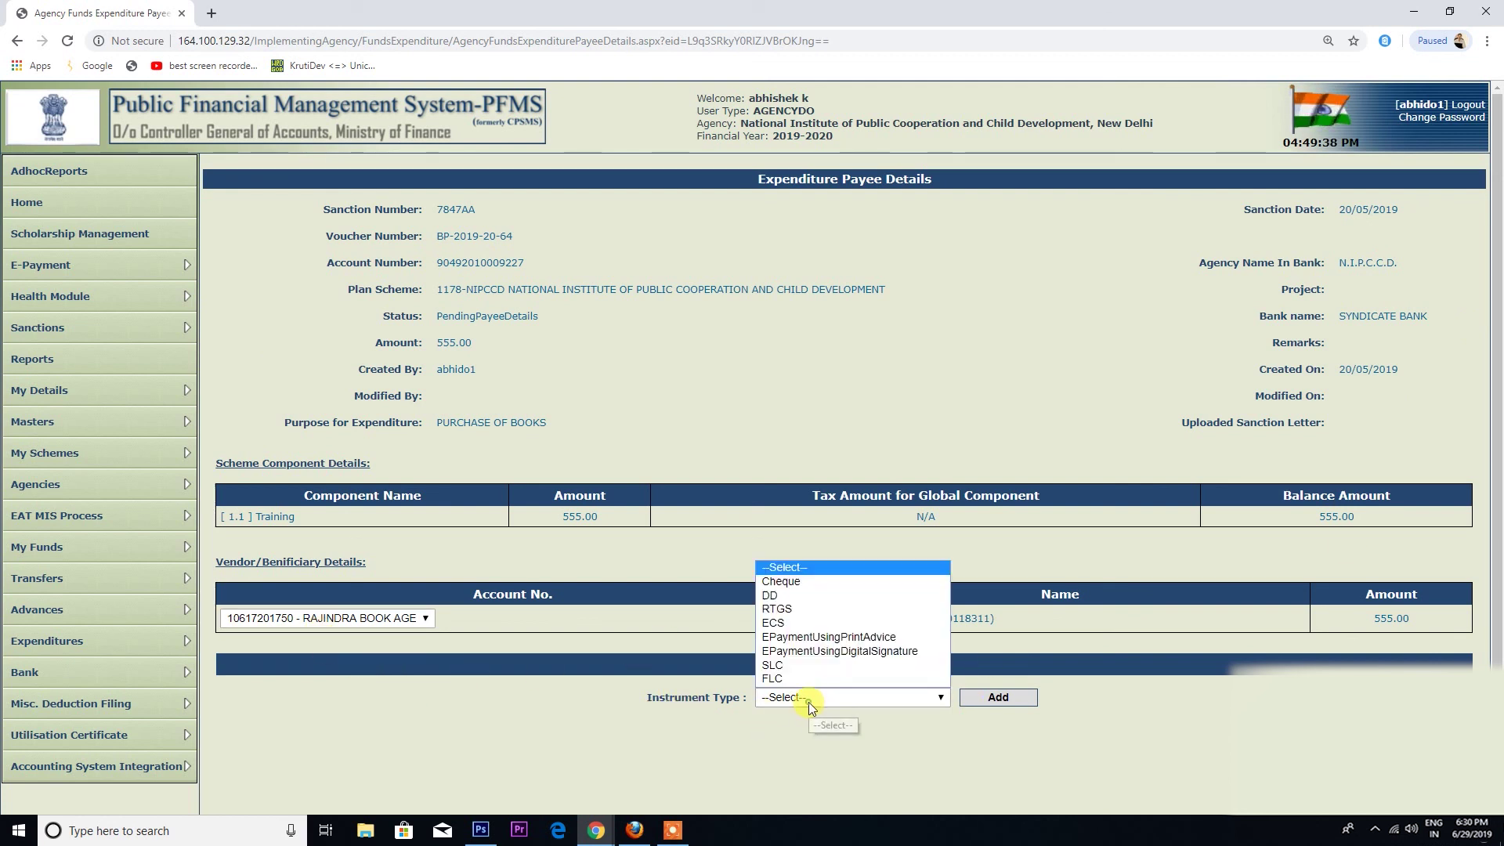
click(788, 585)
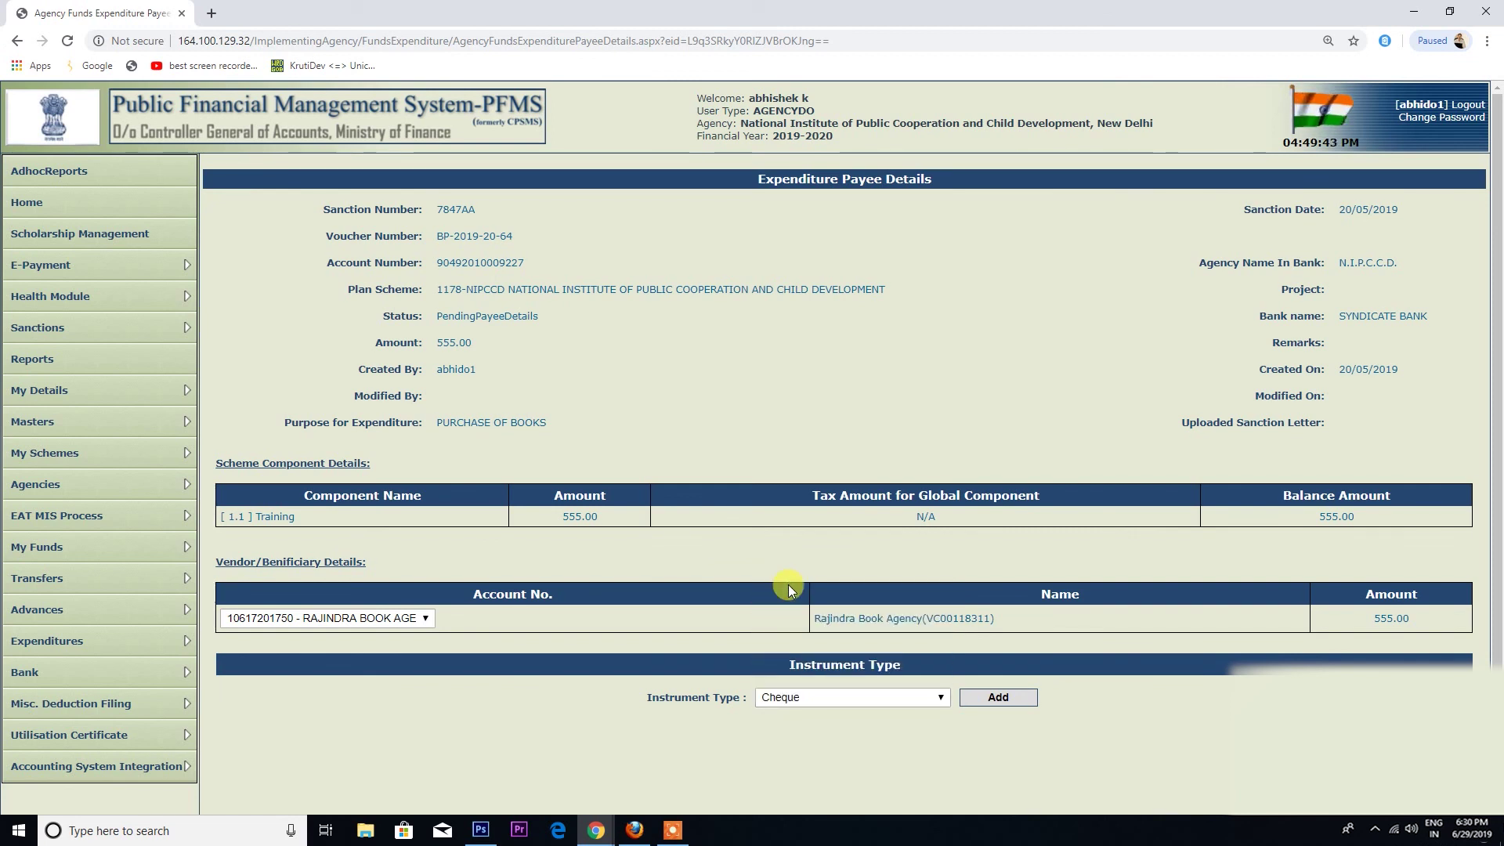
click(998, 697)
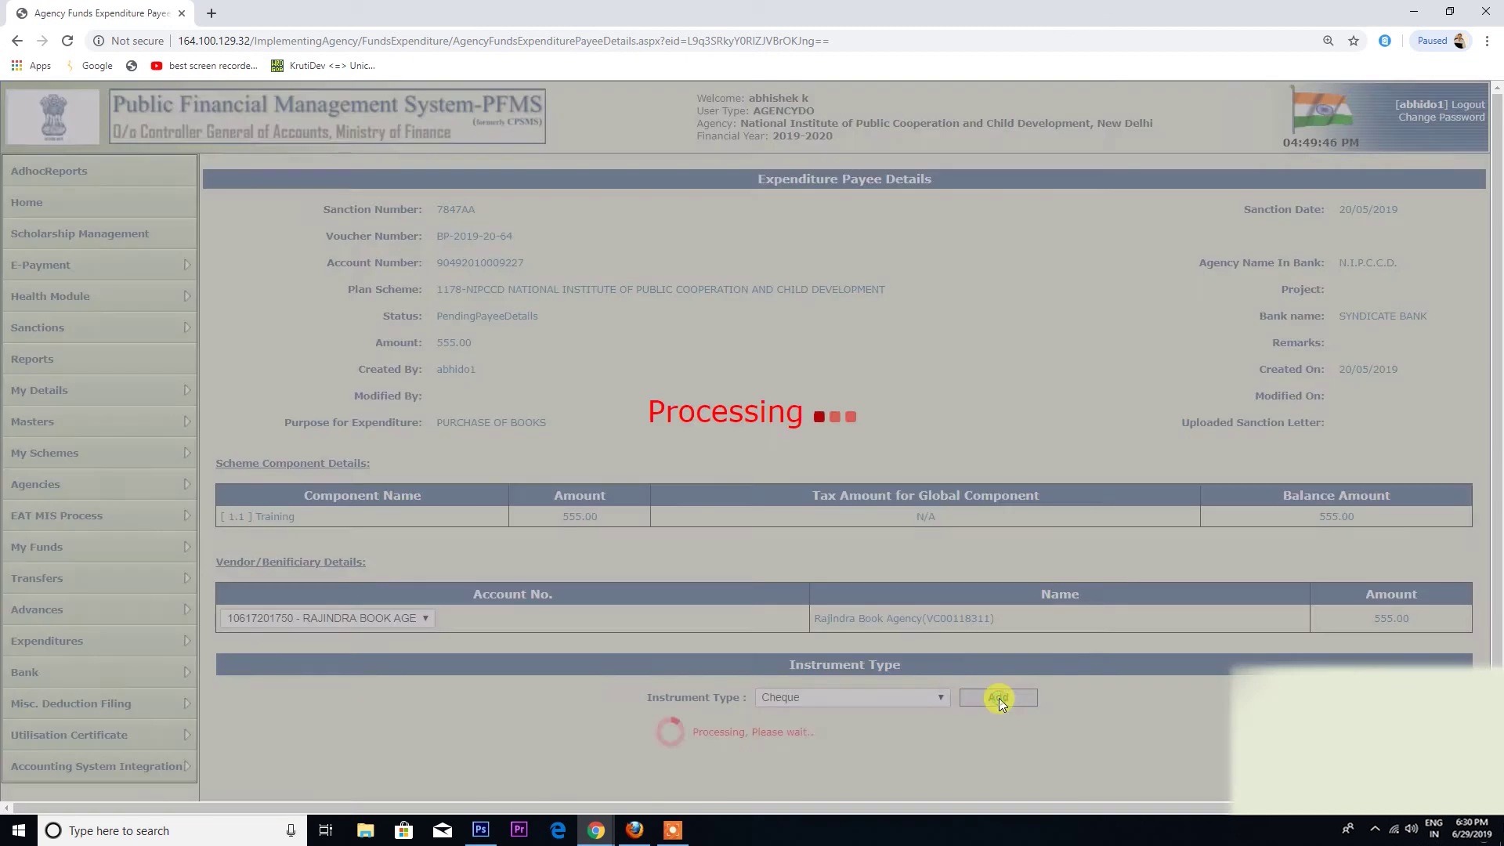
scroll(581, 434, down, 3)
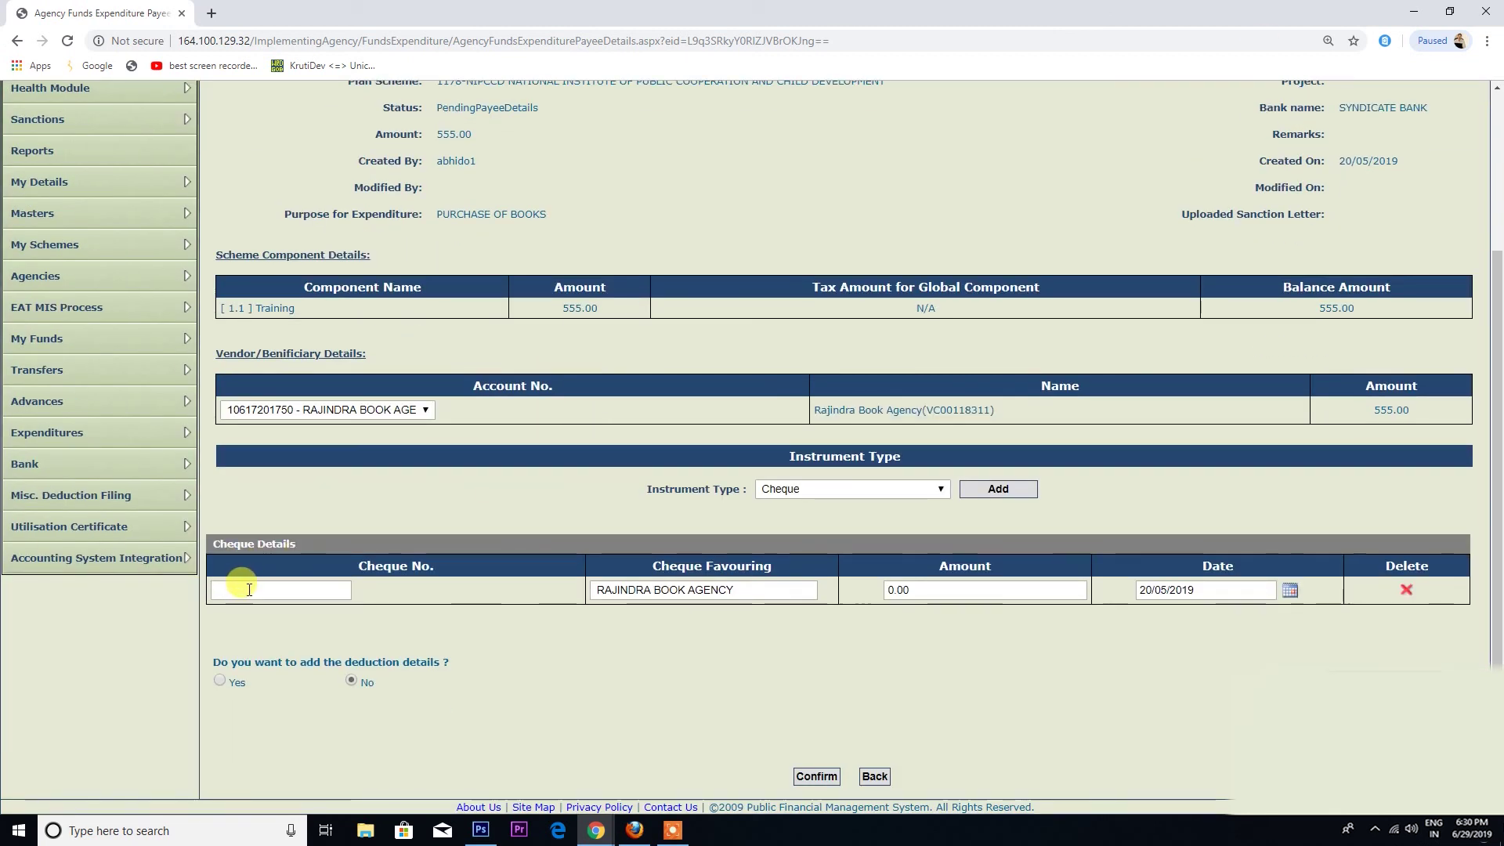
- Enter the cheque number and set the cheque amount to 555
text(8)
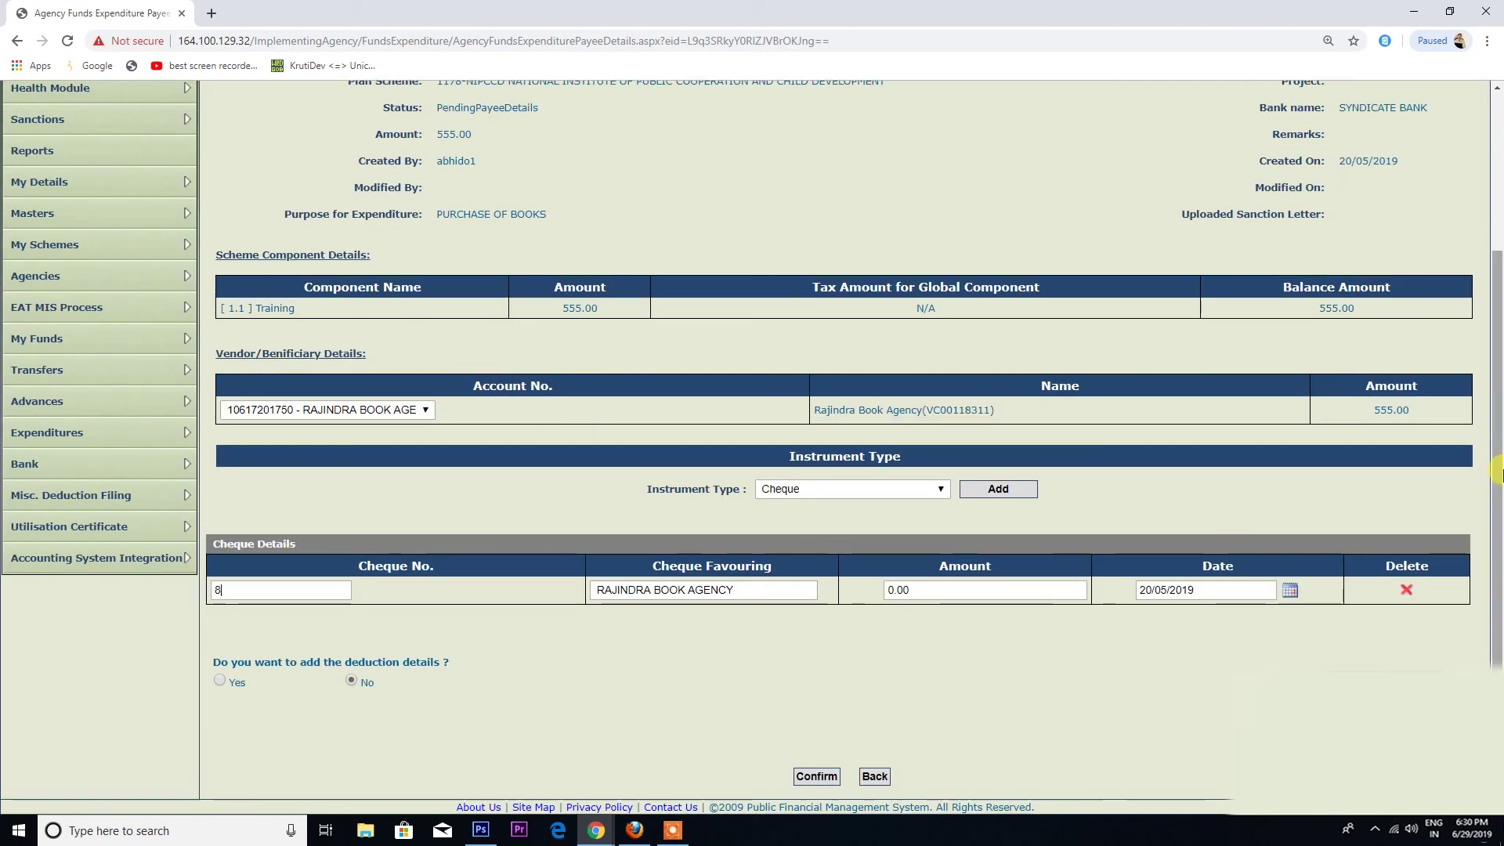
text(97897)
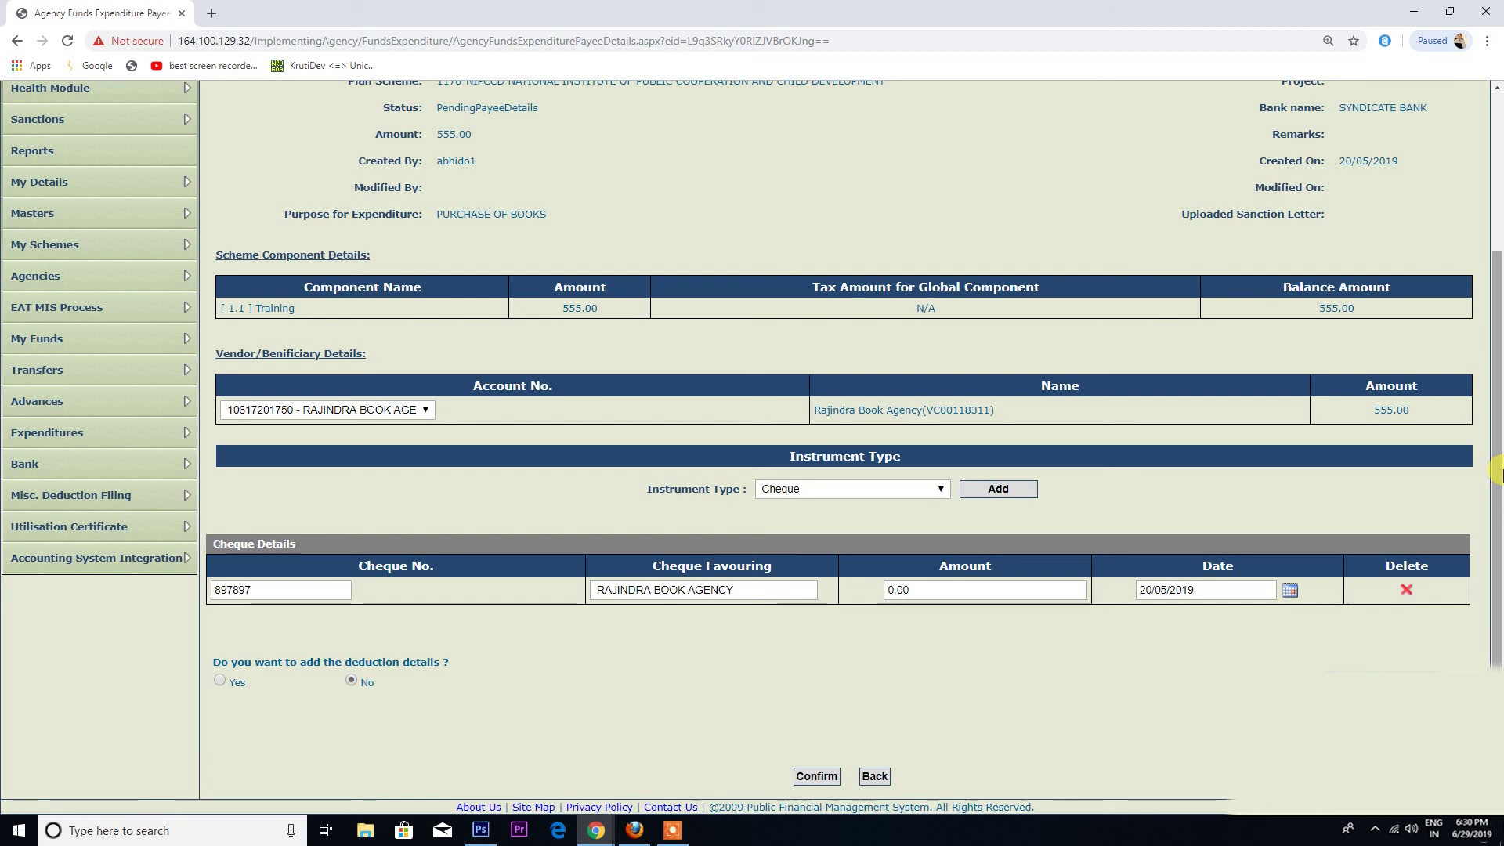
click(928, 592)
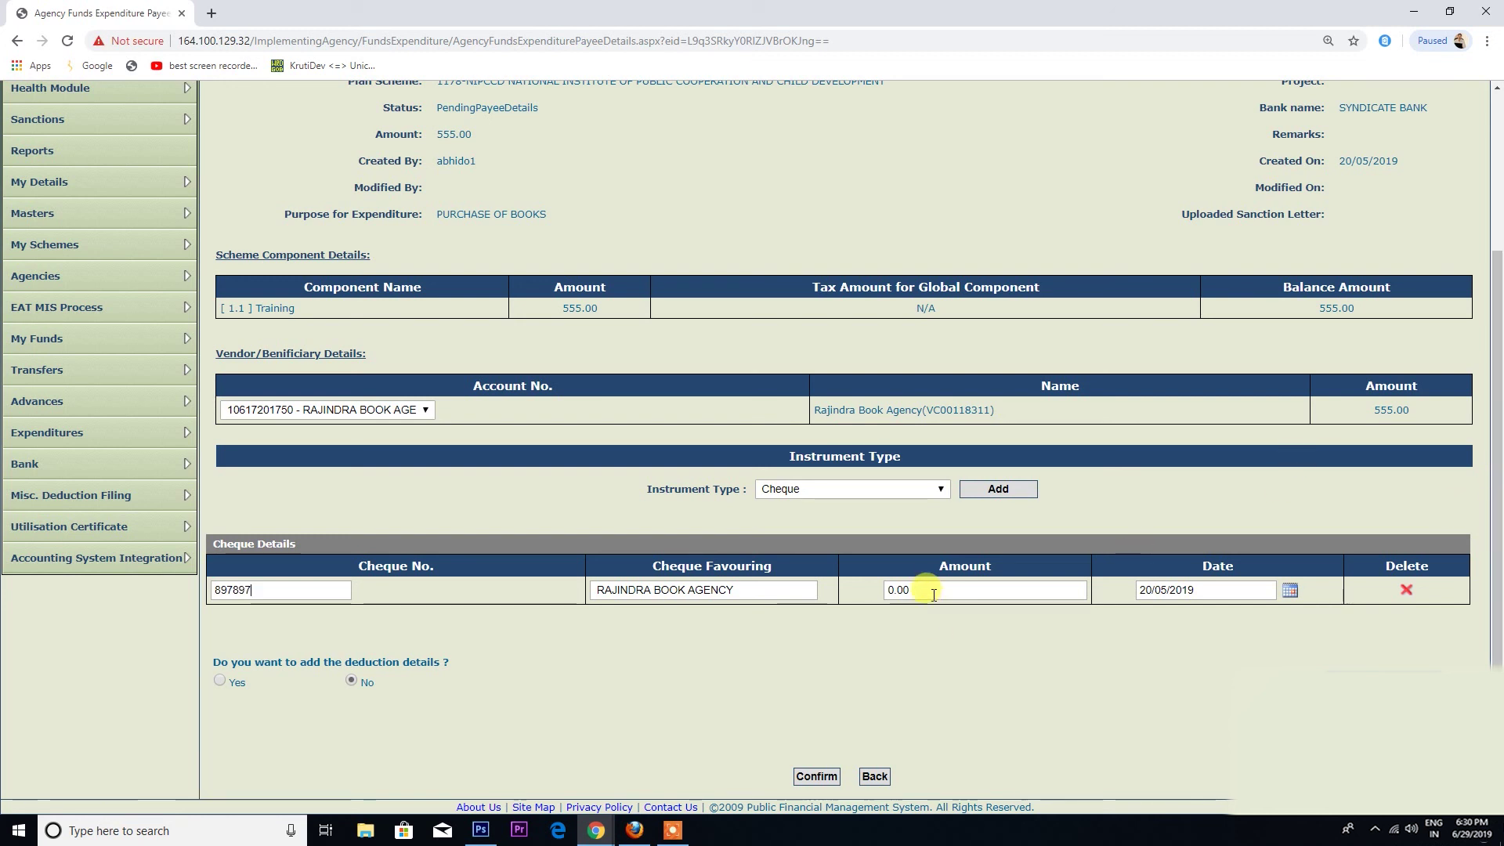
key(BackSpace)
key(BackSpace)
key(BackSpace)
key(BackSpace)
text(555)
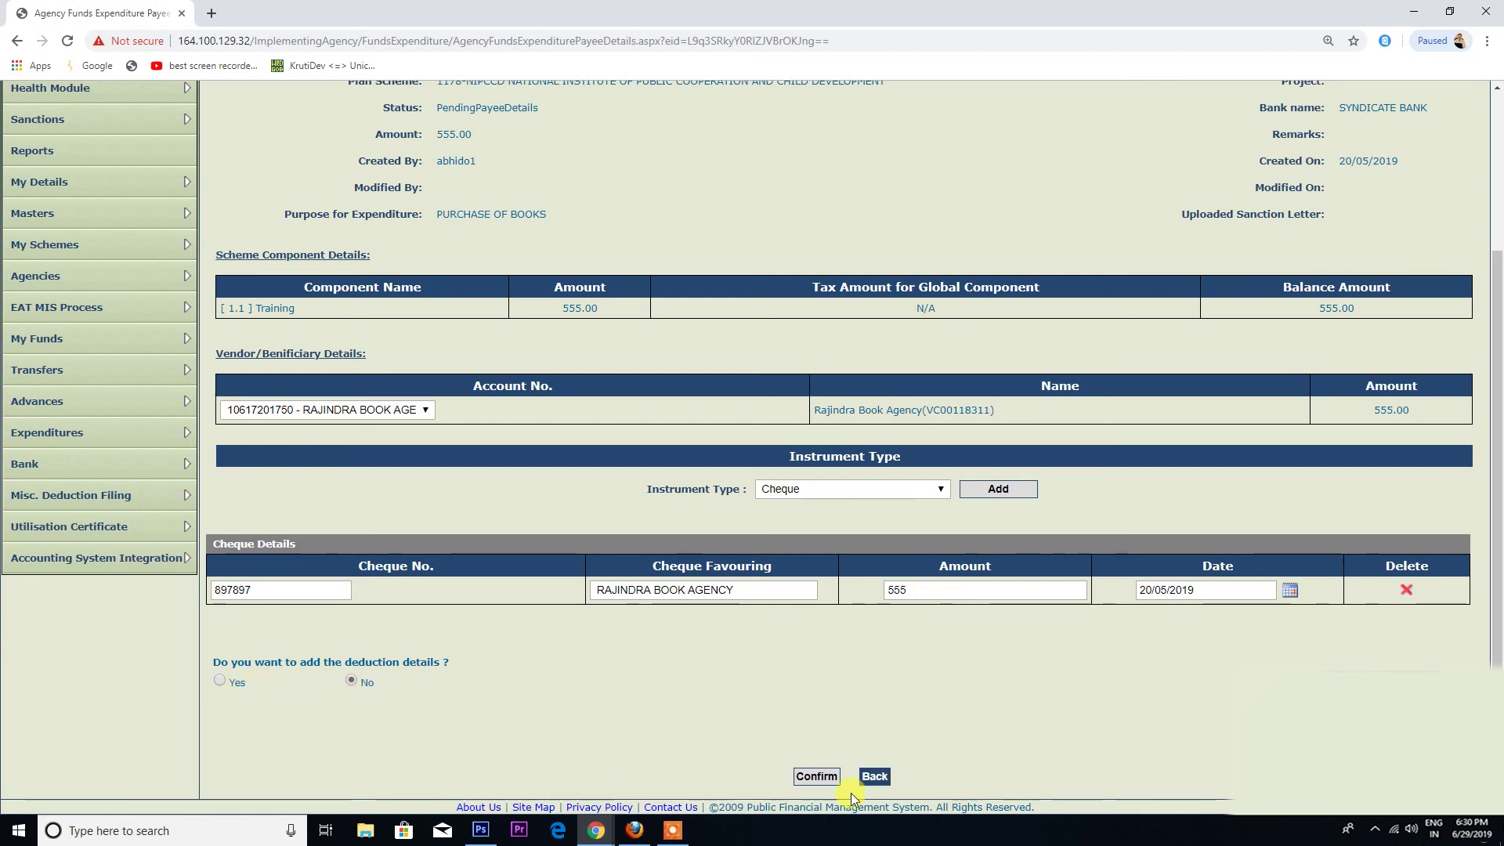
- Confirm the payee details, agreeing to use the same cheque number despite the duplicate
click(817, 778)
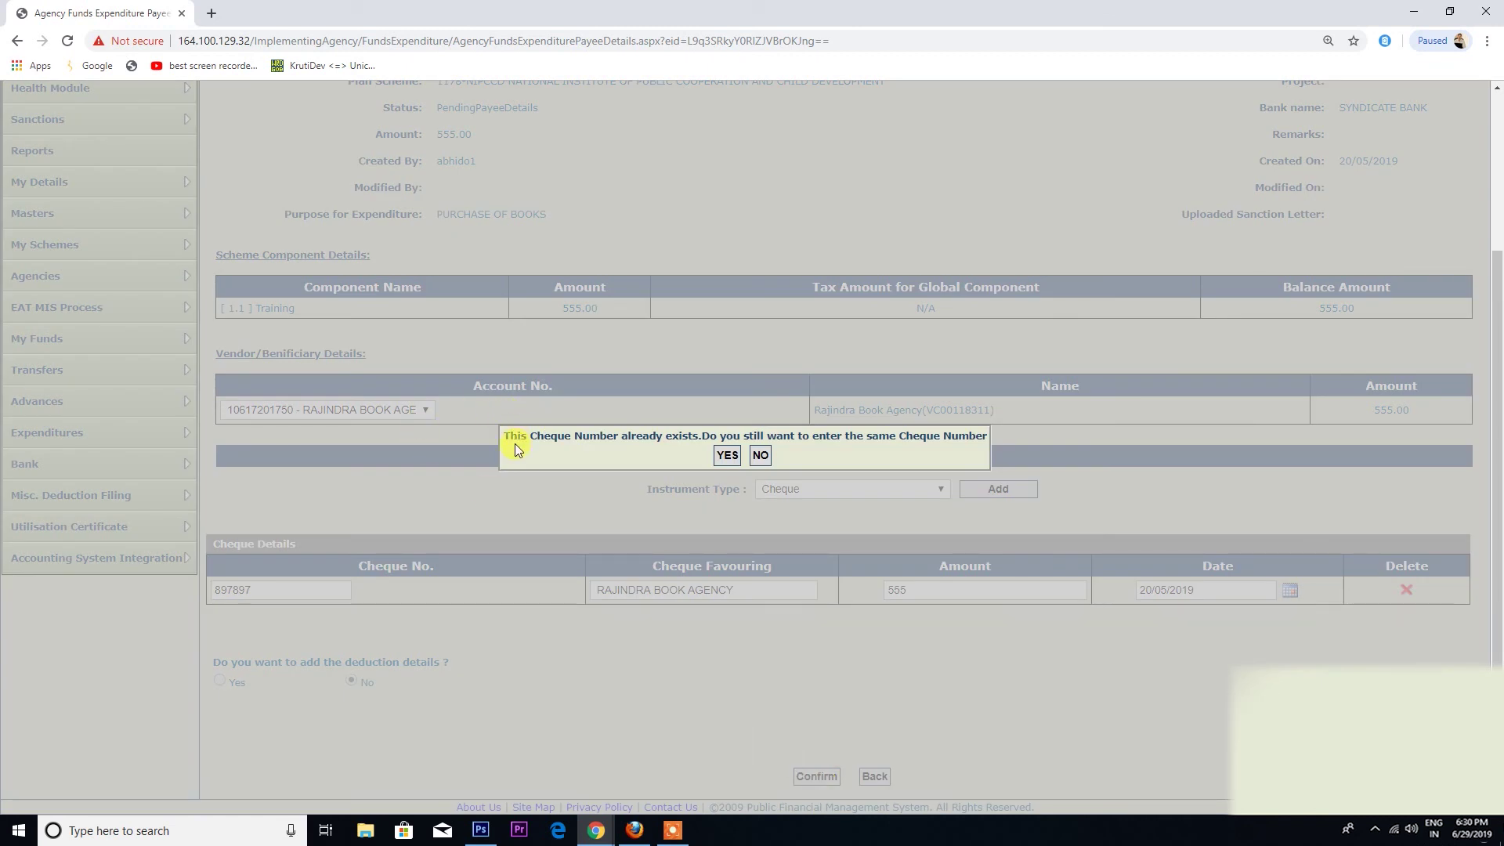
click(726, 457)
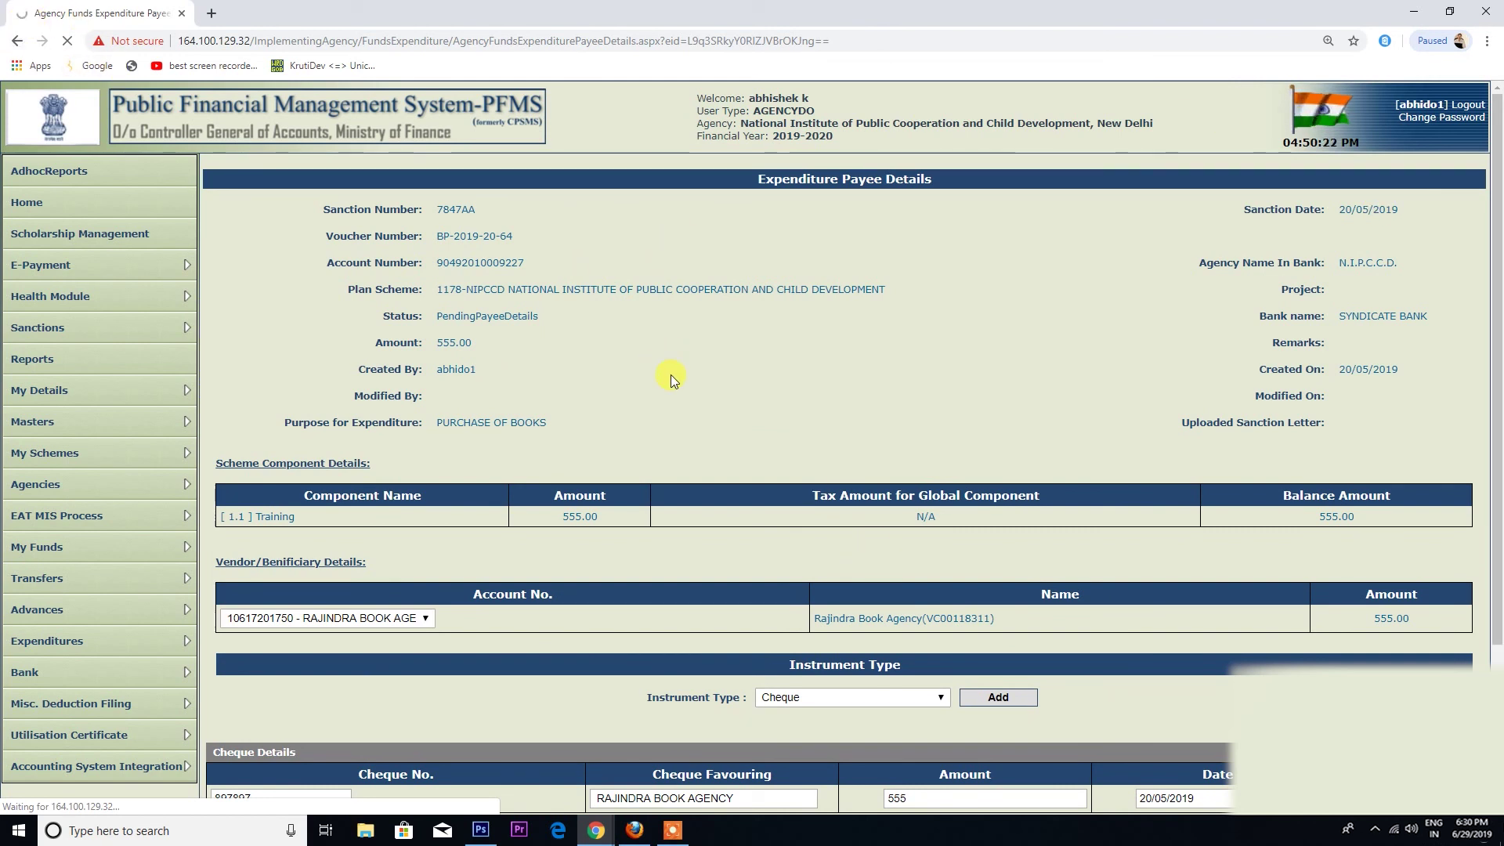
scroll(670, 374, down, 3)
scroll(679, 387, down, 3)
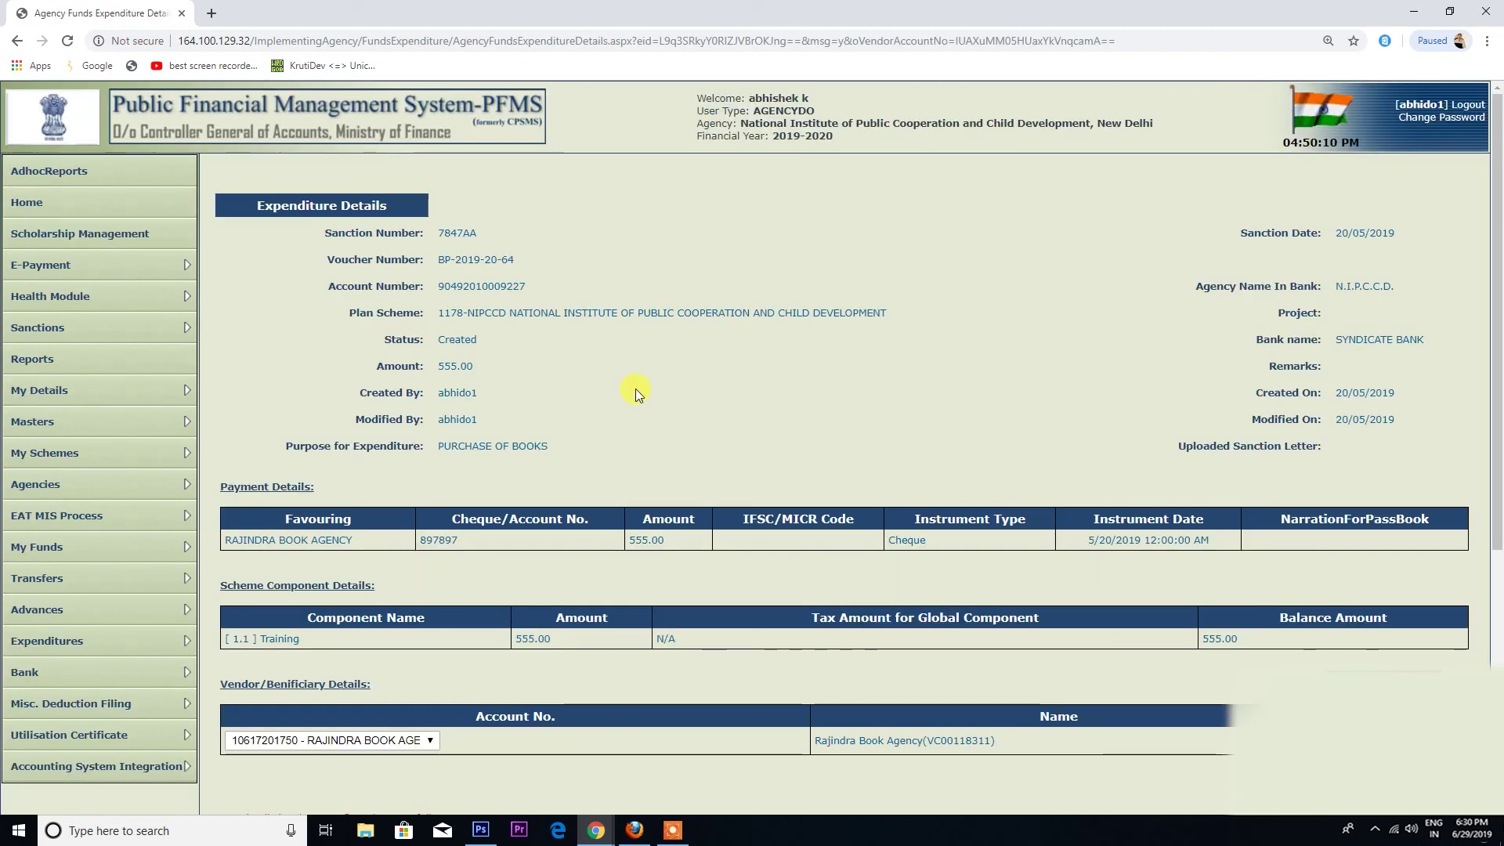
- Review the expenditure's payment, component and vendor details and submit it for approval
scroll(576, 459, down, 3)
scroll(524, 492, up, 3)
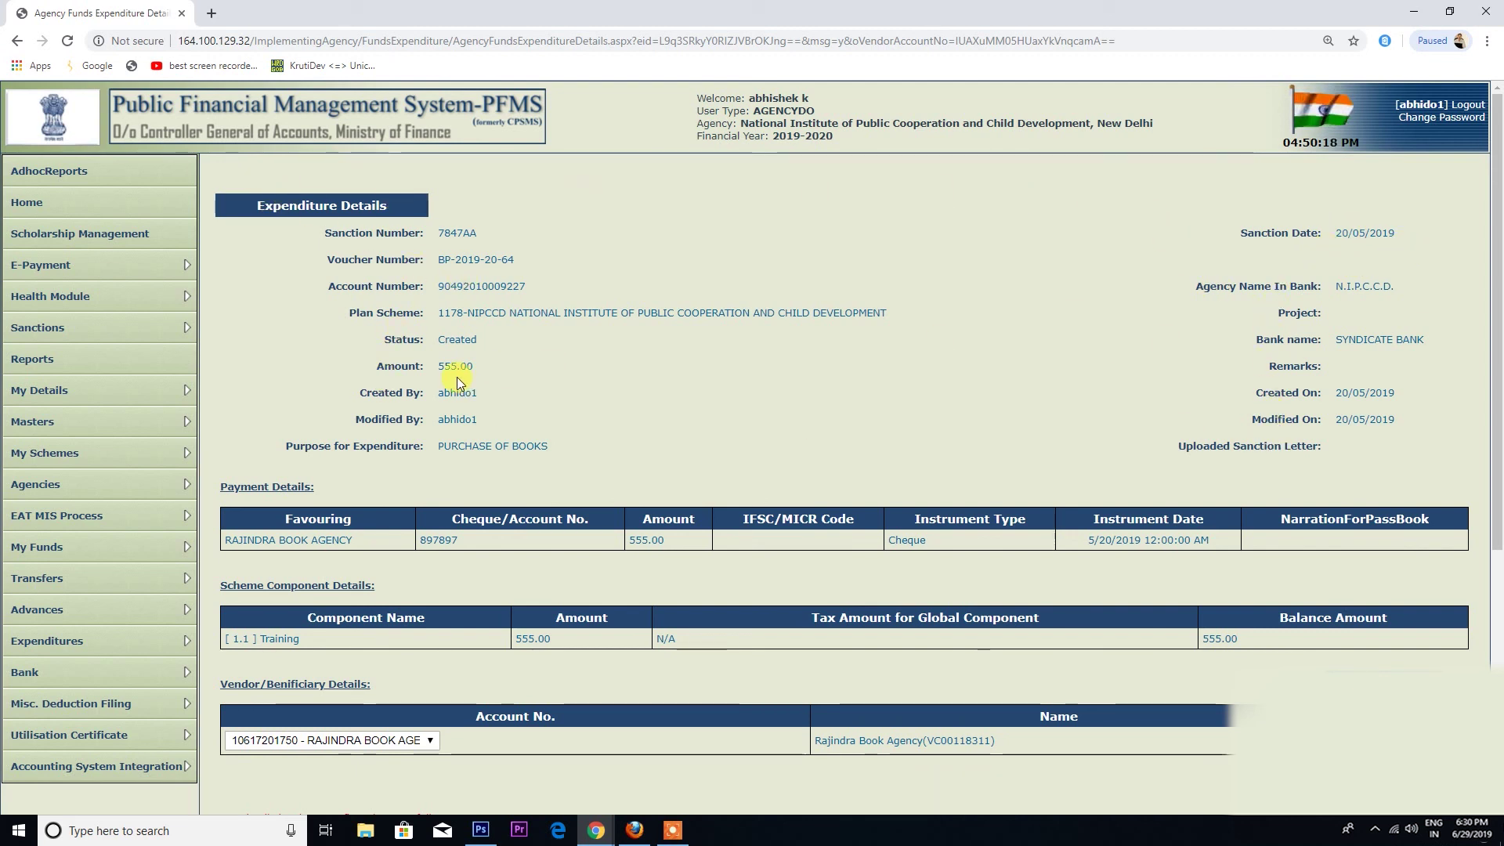
scroll(464, 396, down, 1)
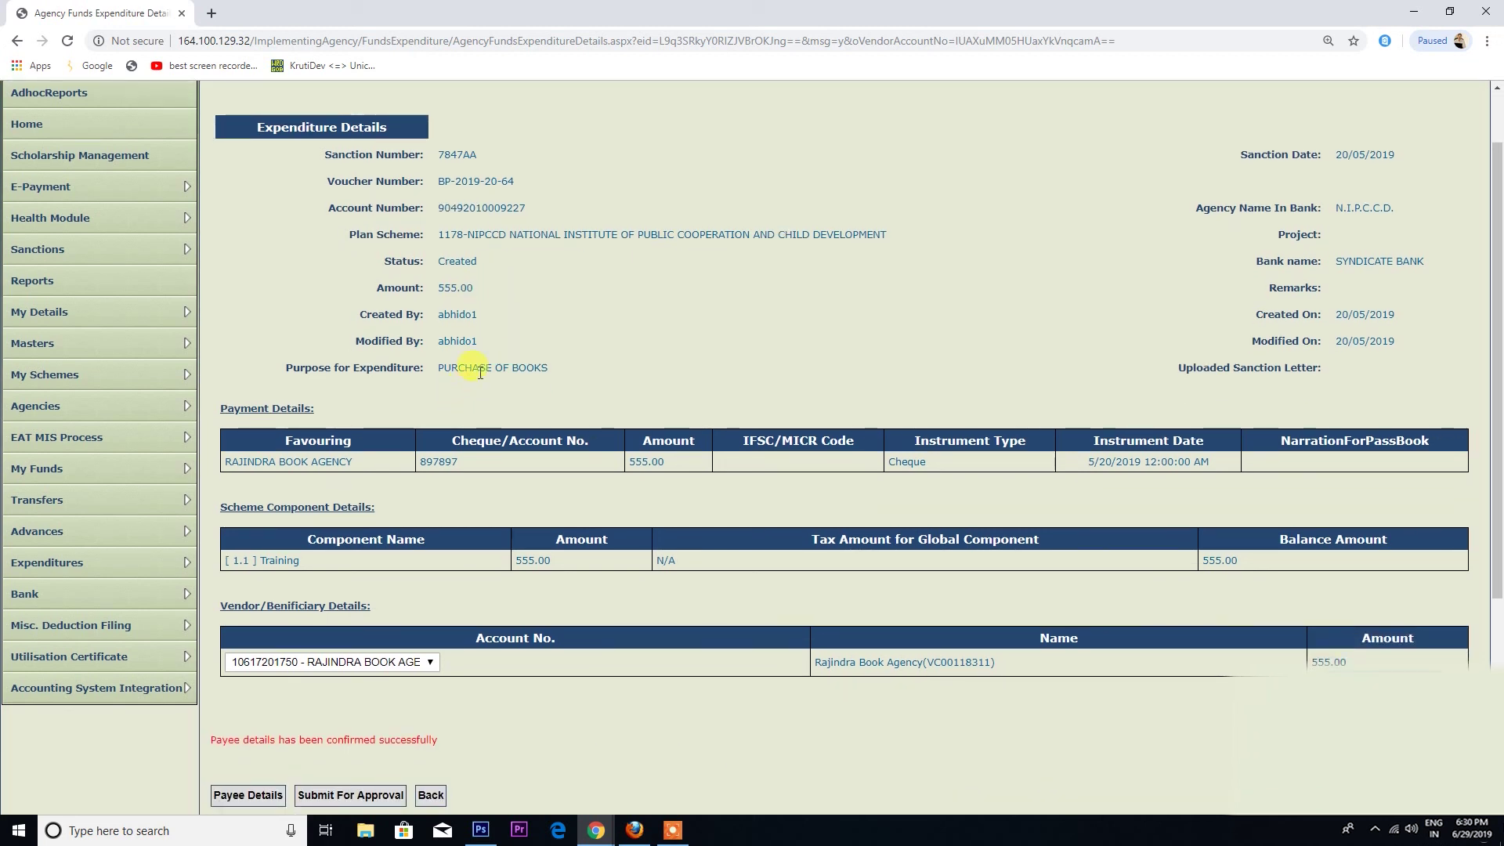
scroll(511, 379, down, 1)
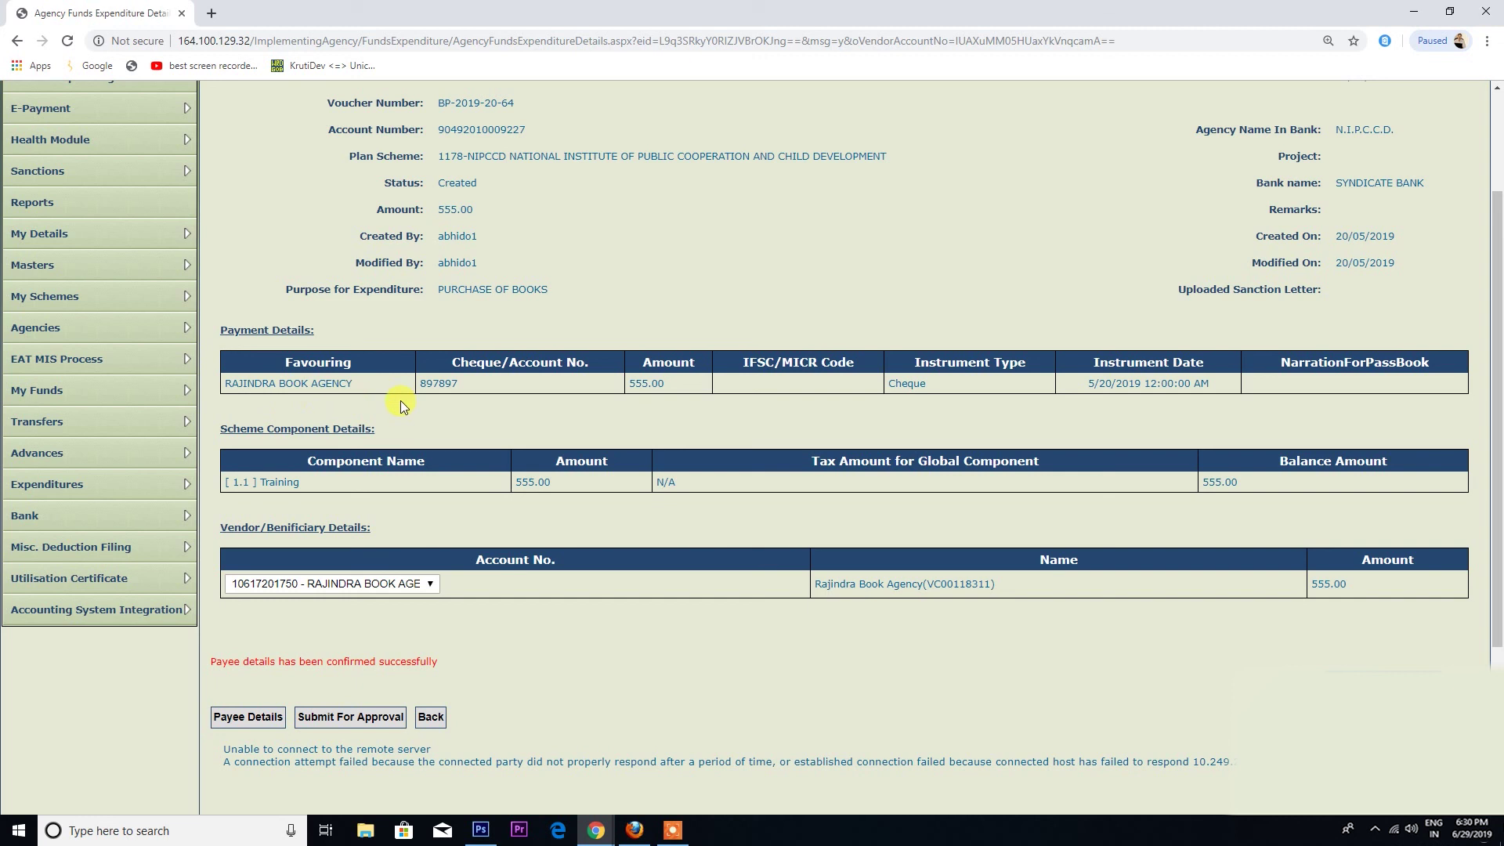
scroll(453, 394, down, 1)
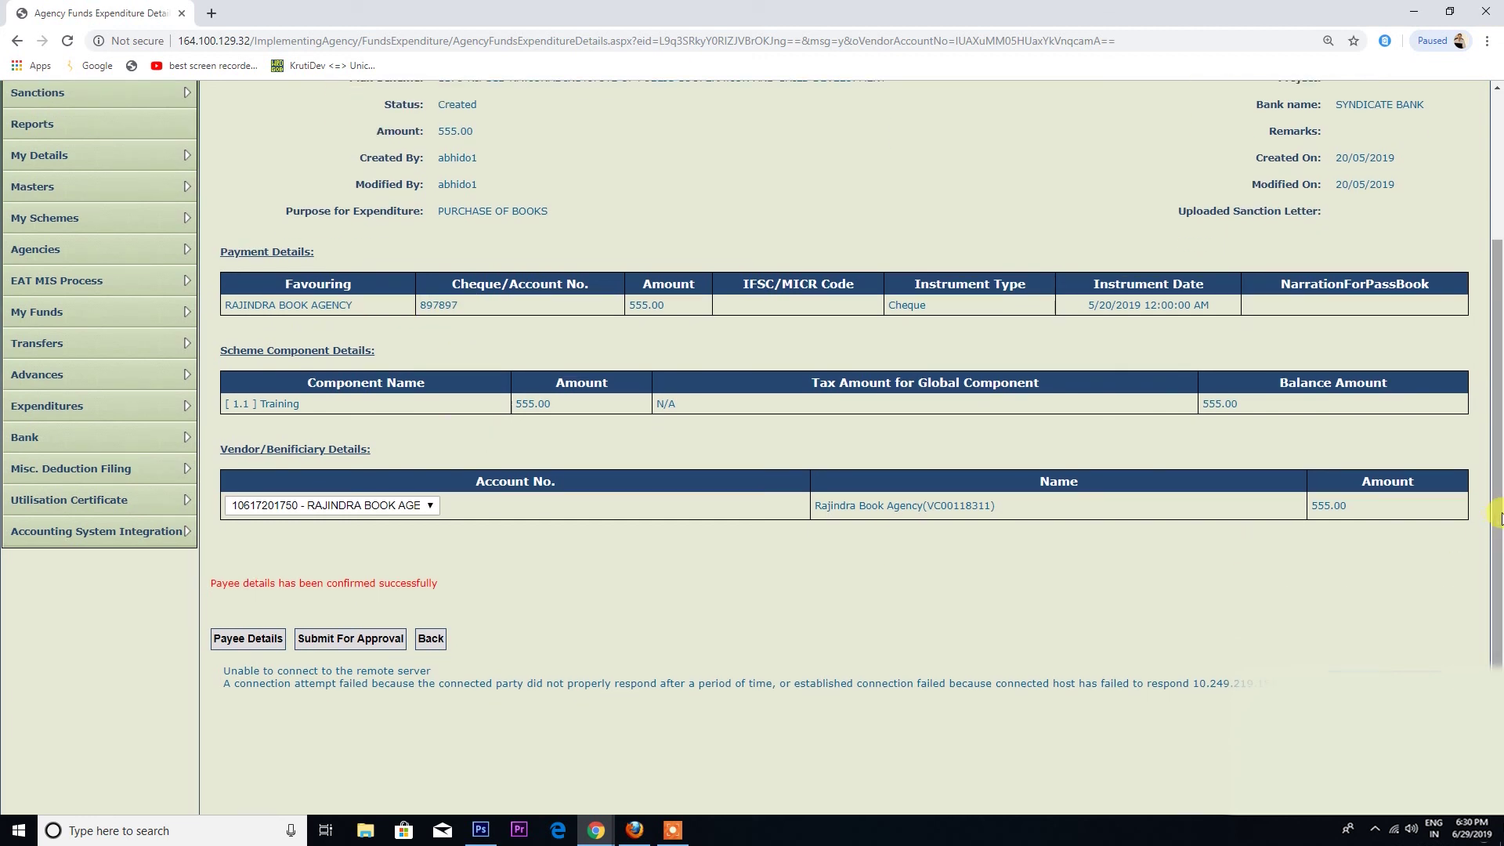
scroll(866, 562, down, 1)
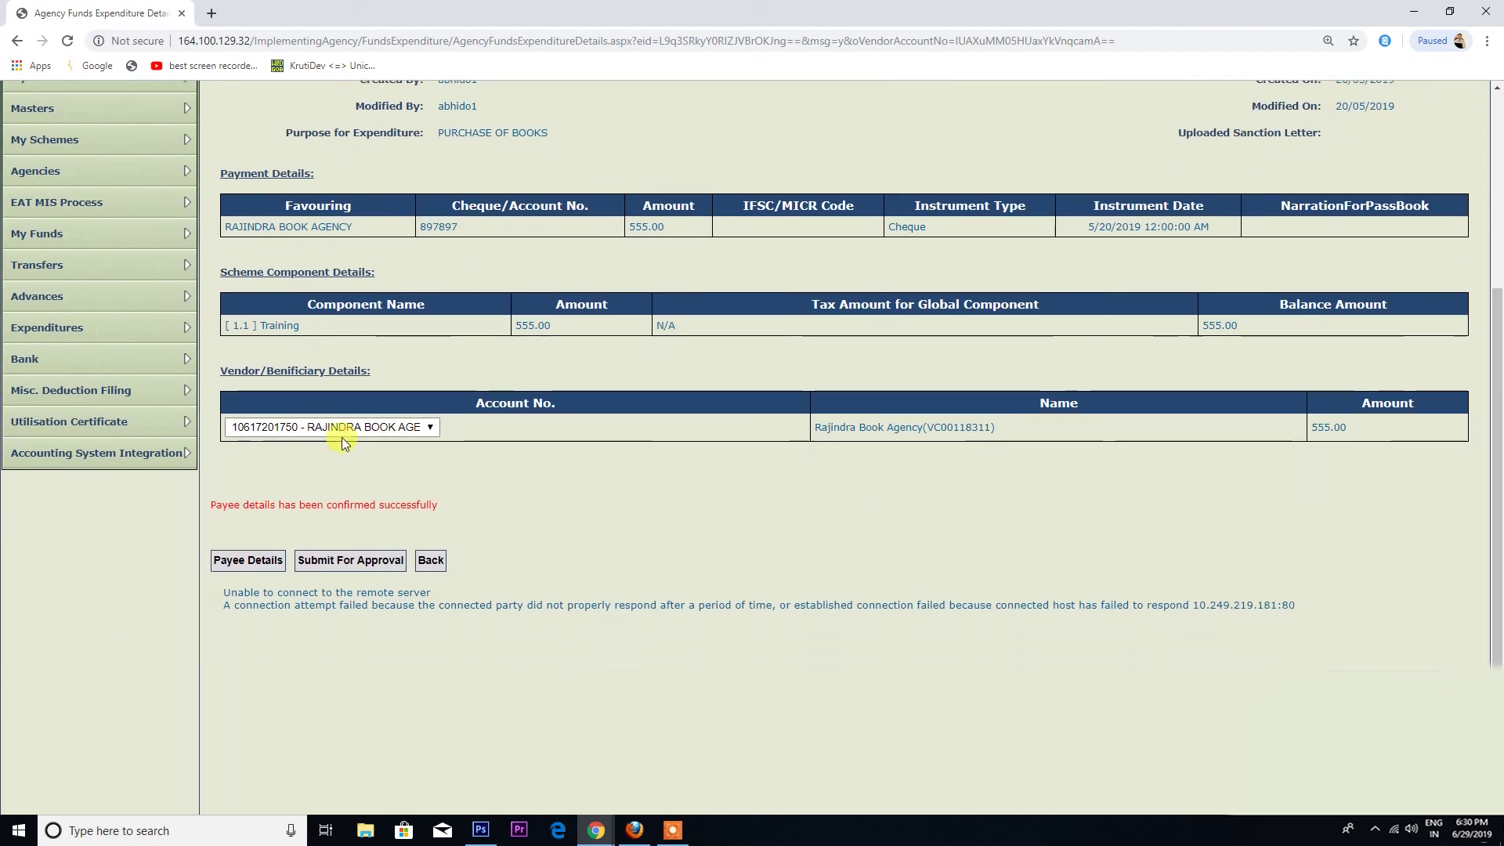
click(333, 566)
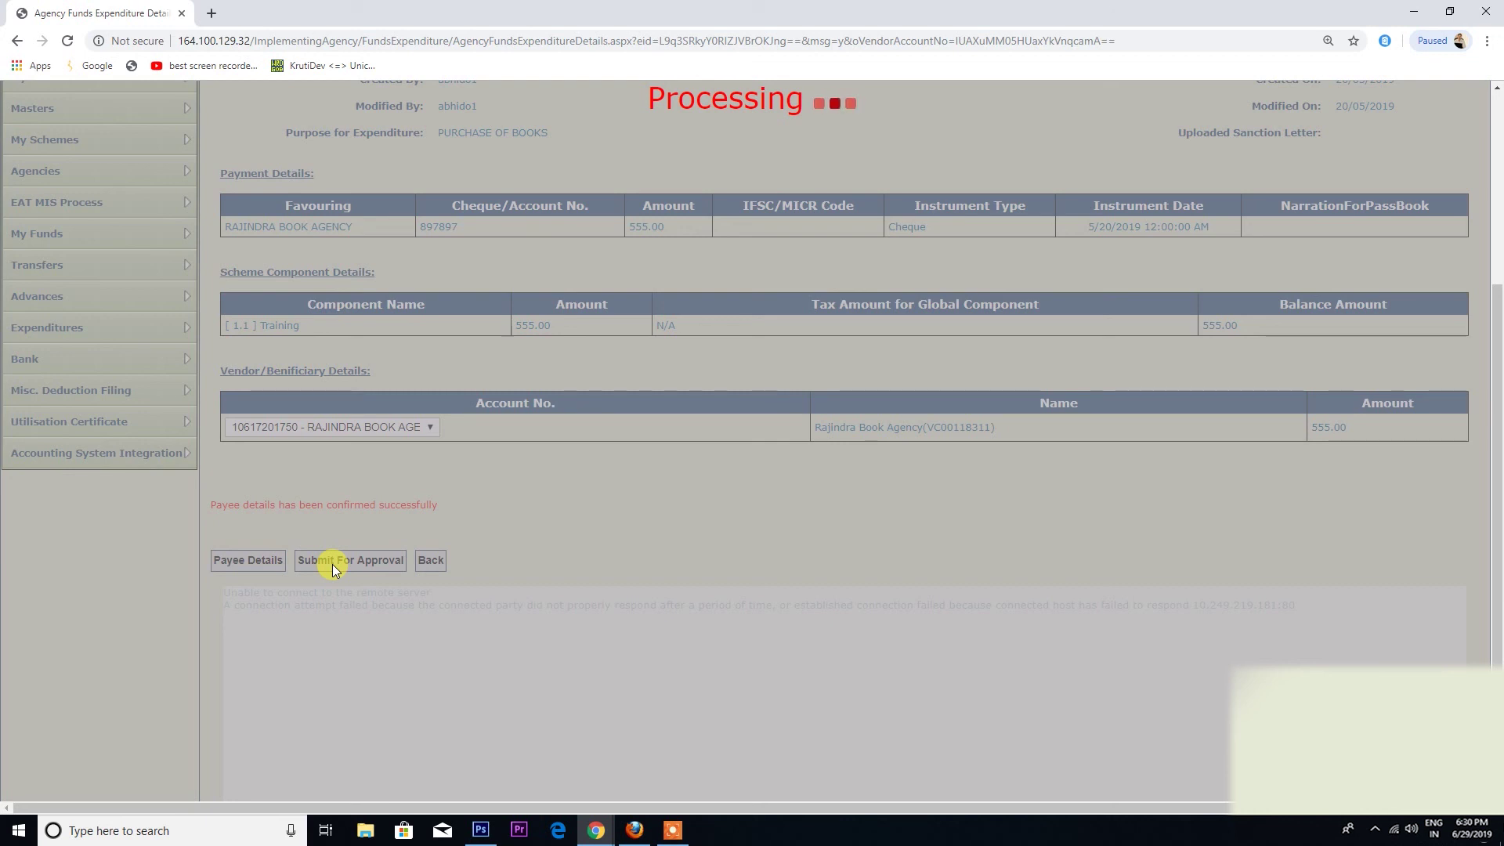
scroll(799, 418, up, 3)
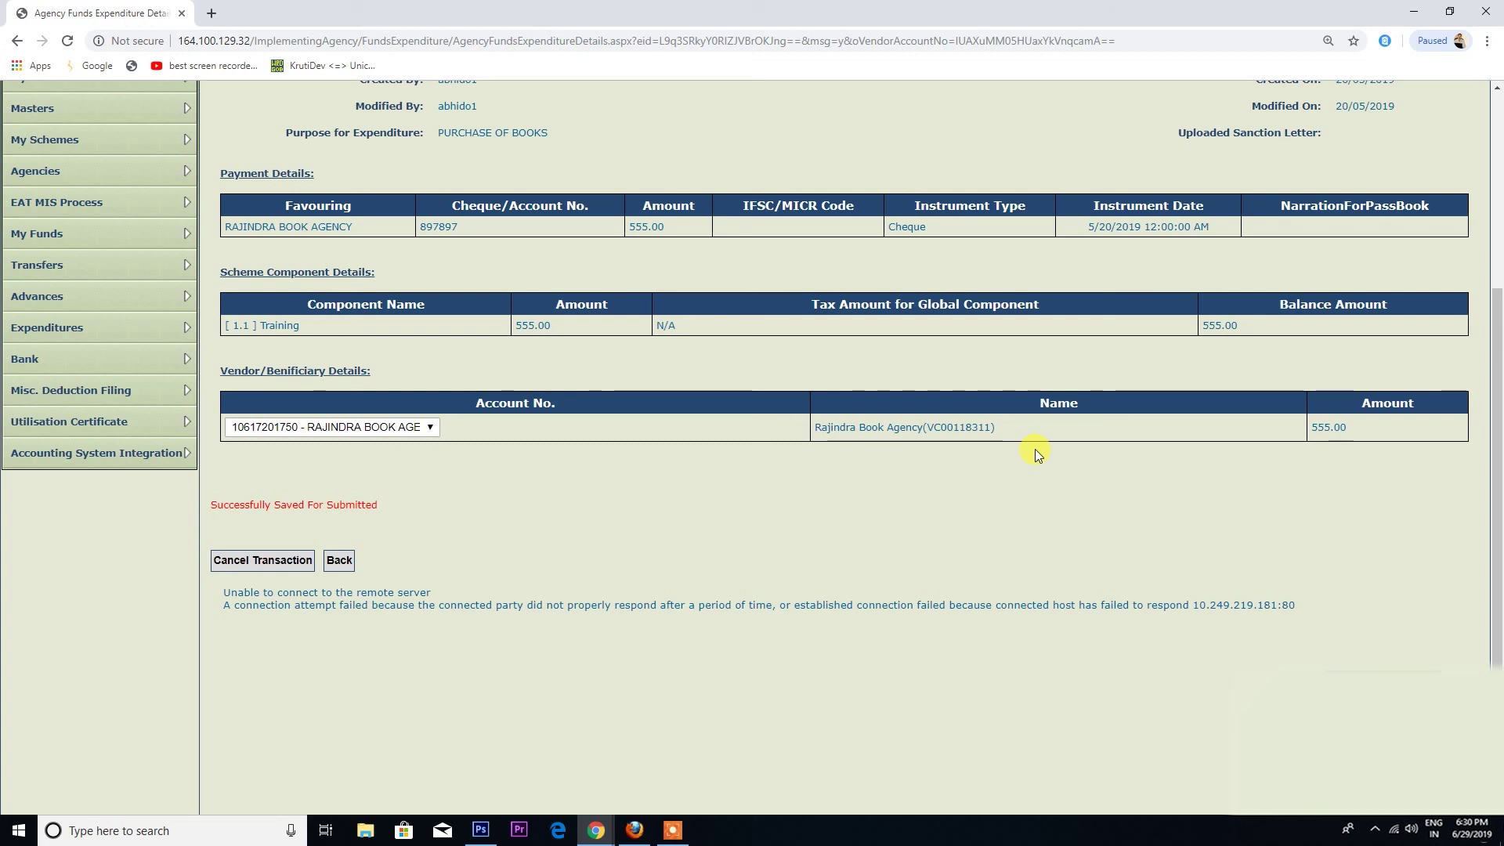
scroll(610, 461, up, 4)
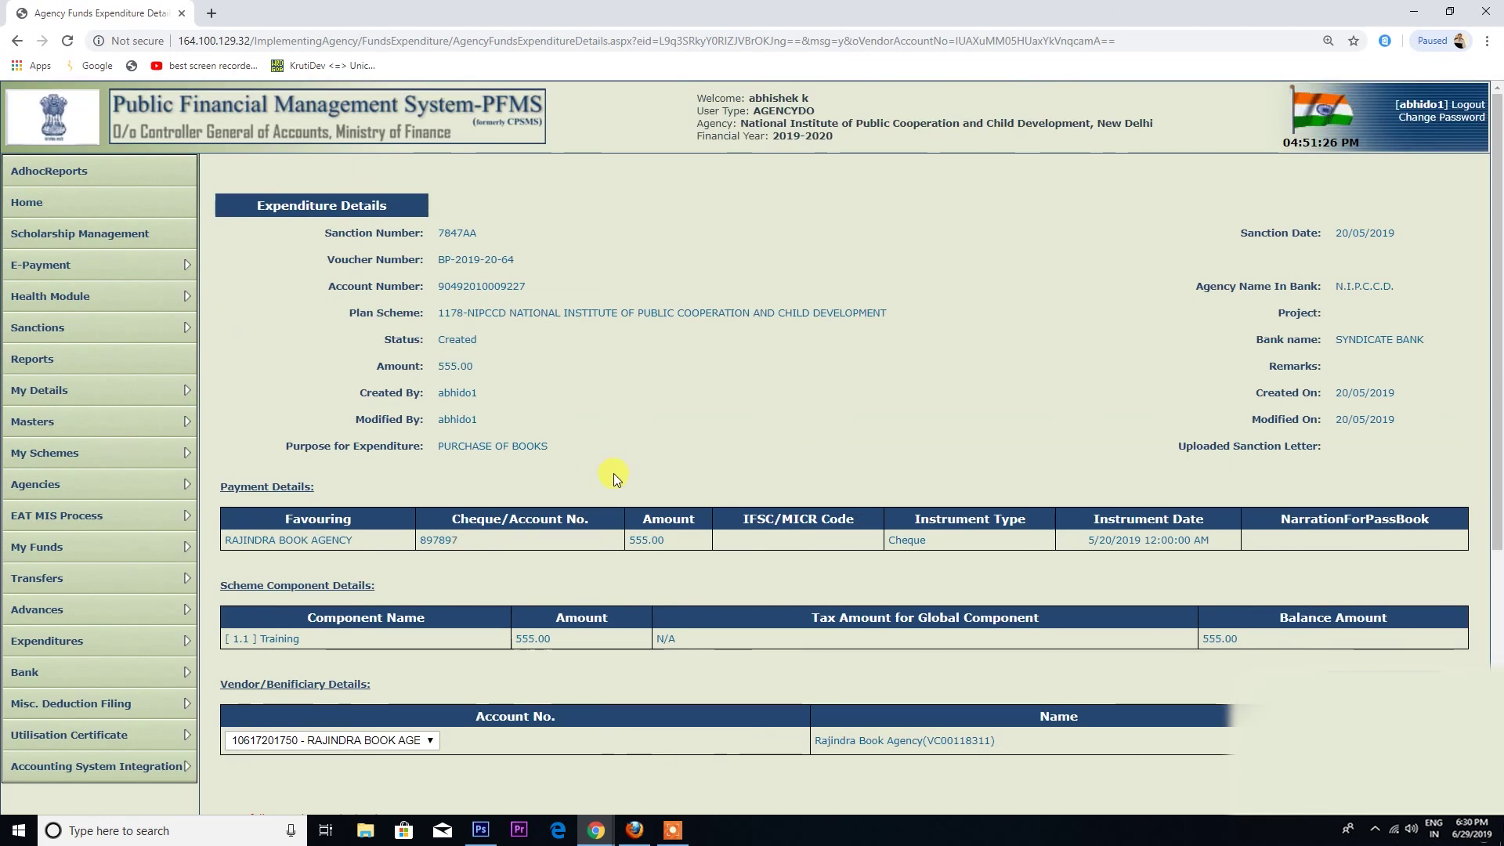
scroll(689, 461, down, 3)
scroll(689, 460, down, 1)
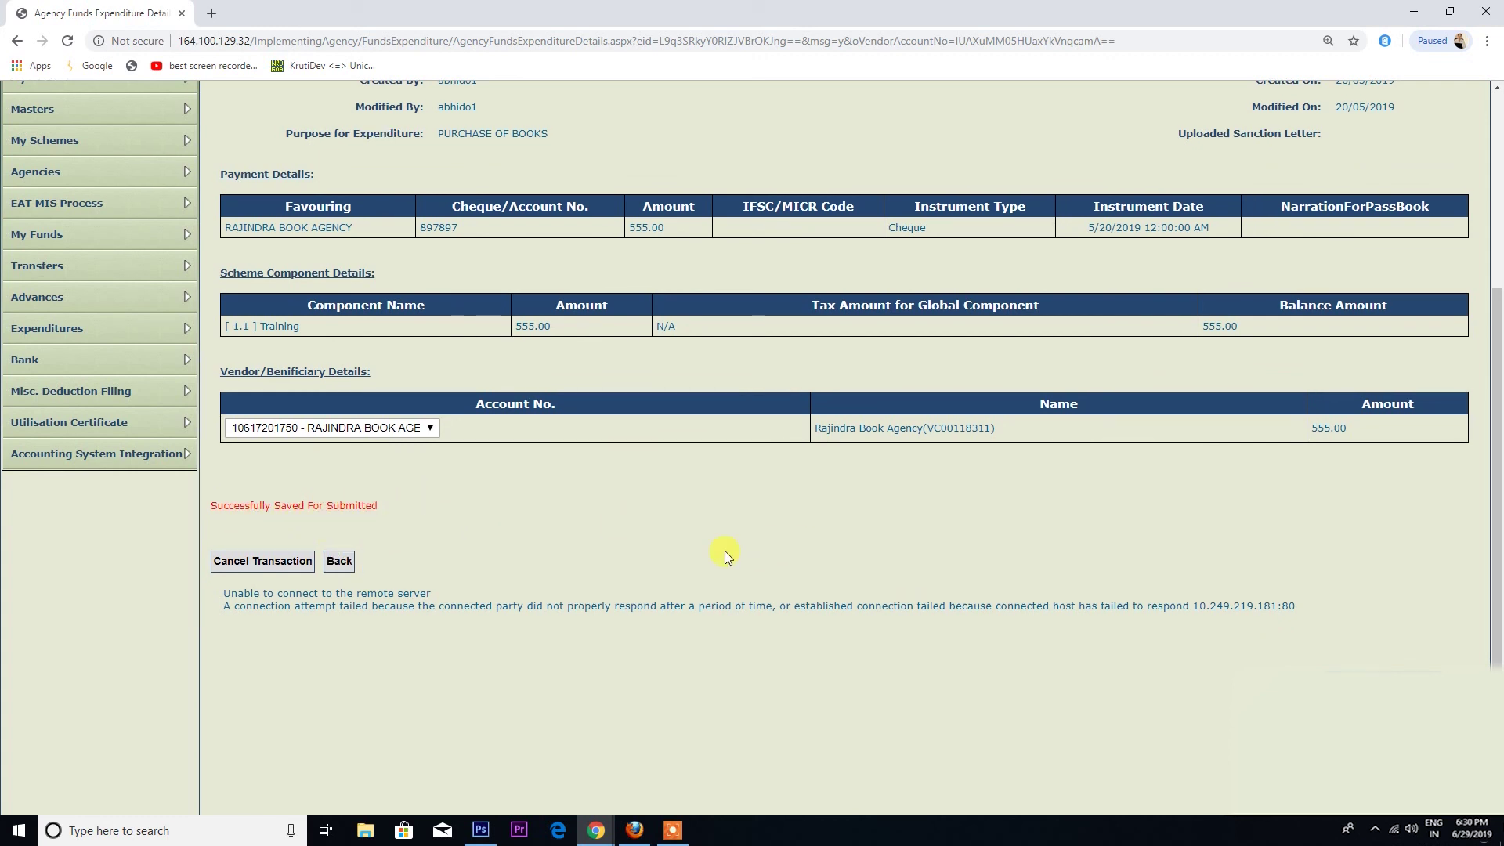
scroll(726, 552, up, 4)
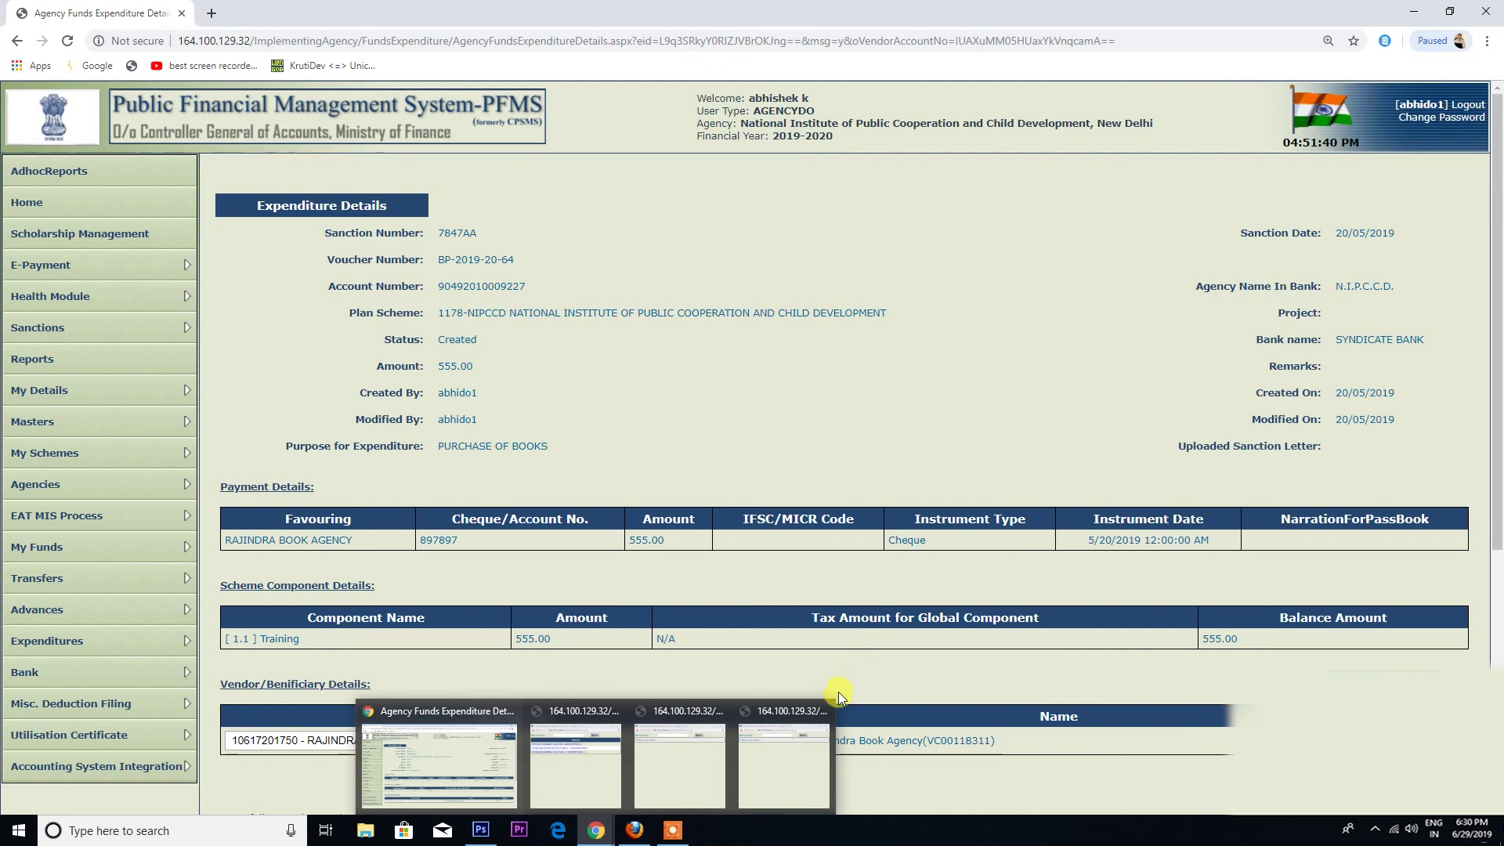
- Switch to the approver's PFMS session in Firefox and cancel the open approval remark for the other expenditure
mouse_move(634, 830)
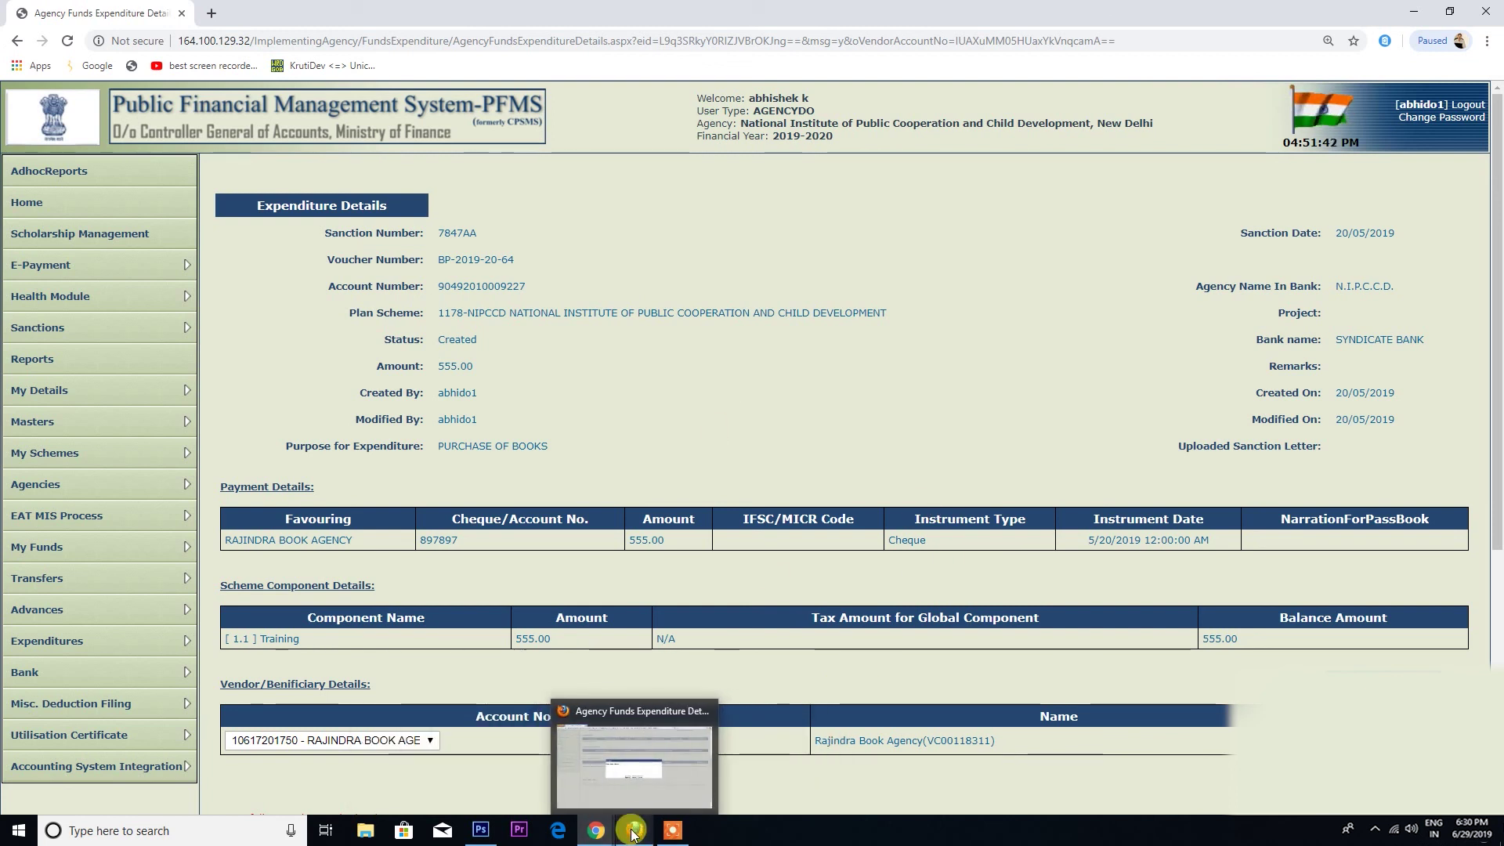
click(666, 752)
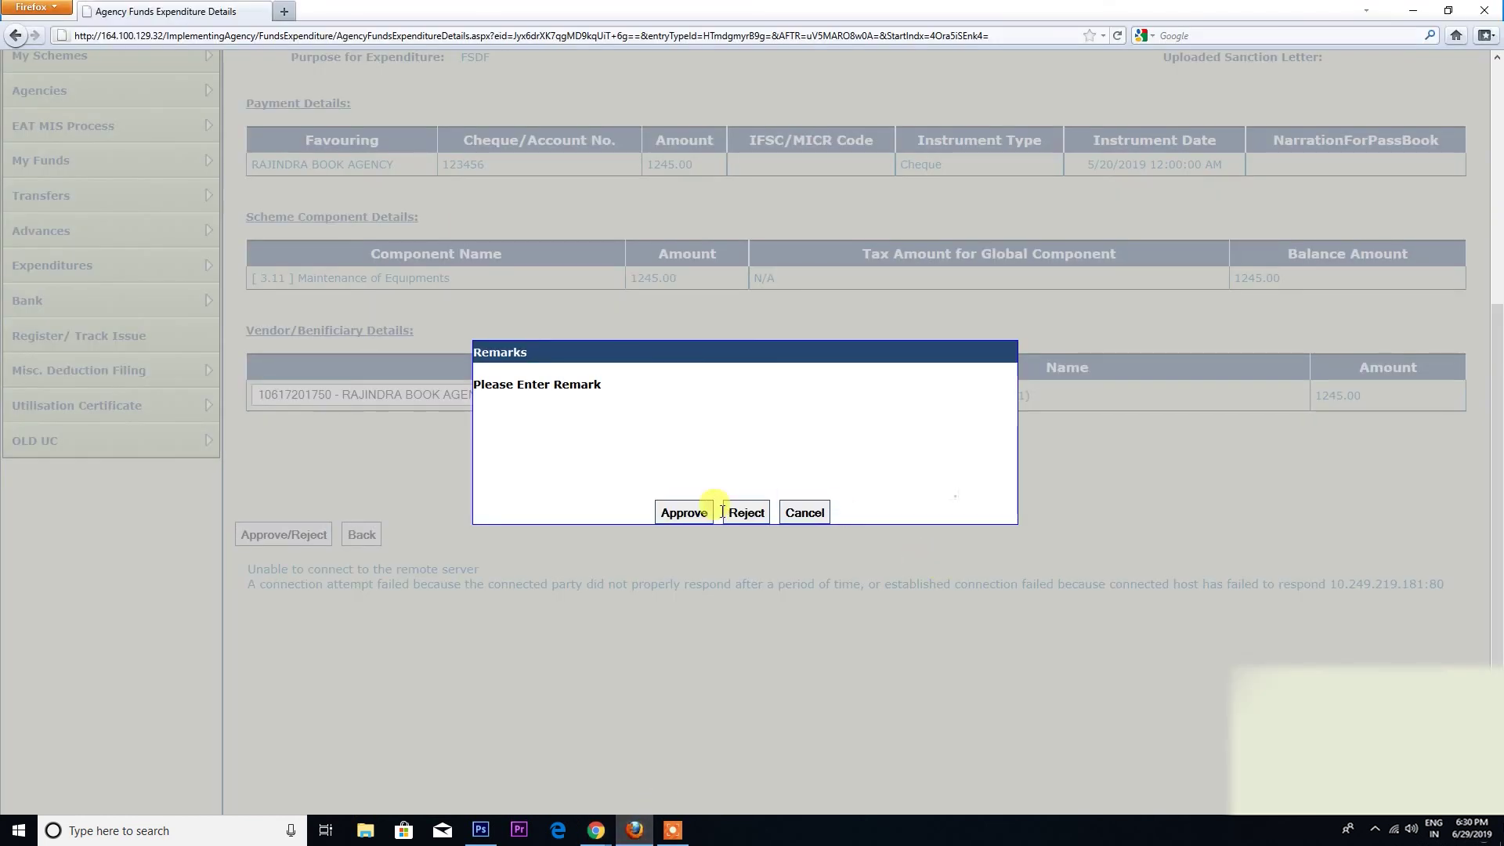
click(805, 512)
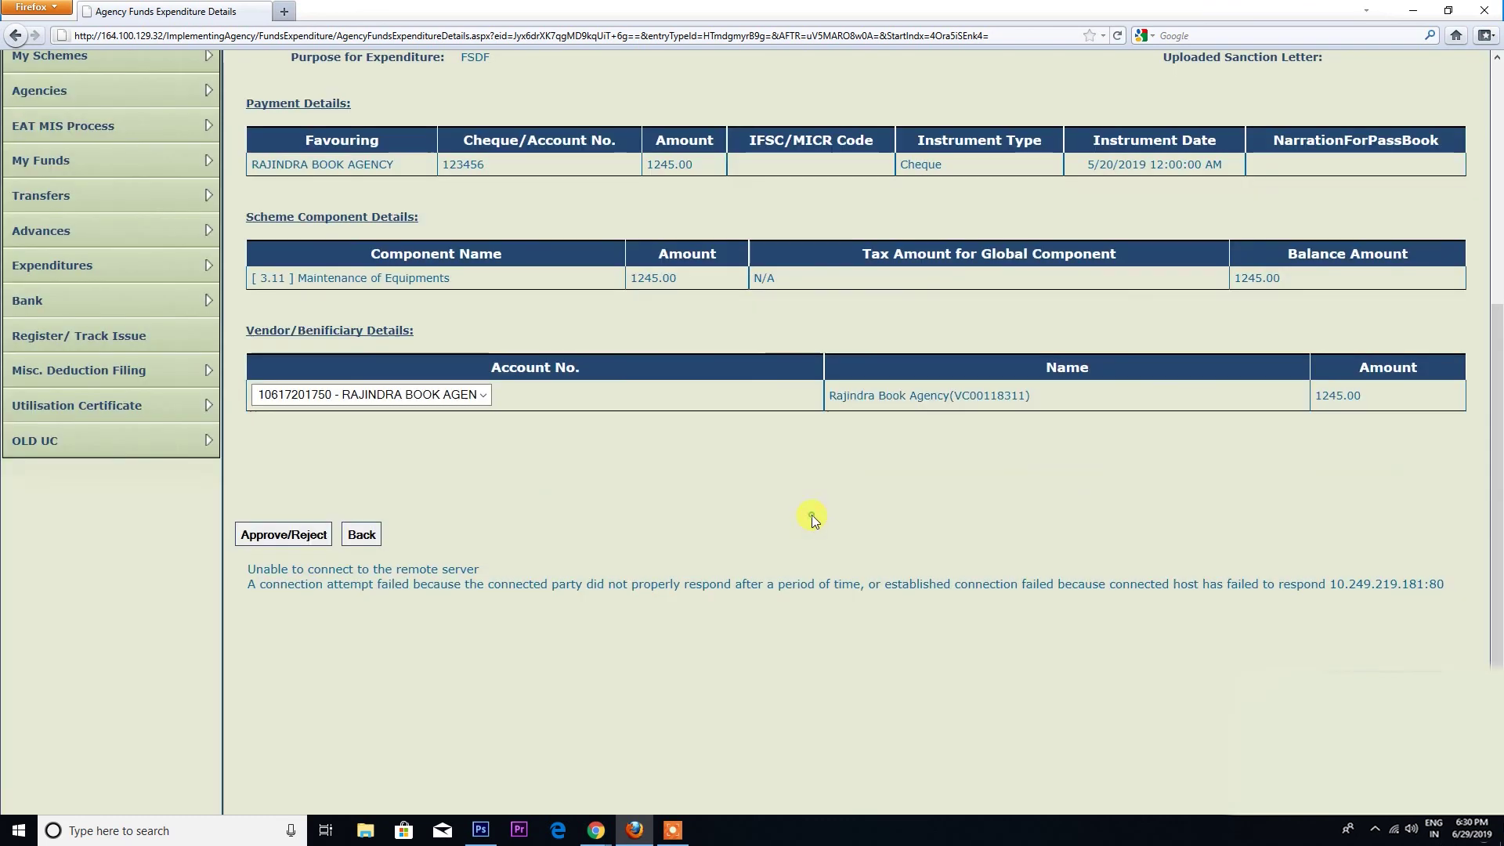
- Open the Manage Expenditures page in the approver's session
scroll(932, 529, up, 5)
mouse_move(51, 478)
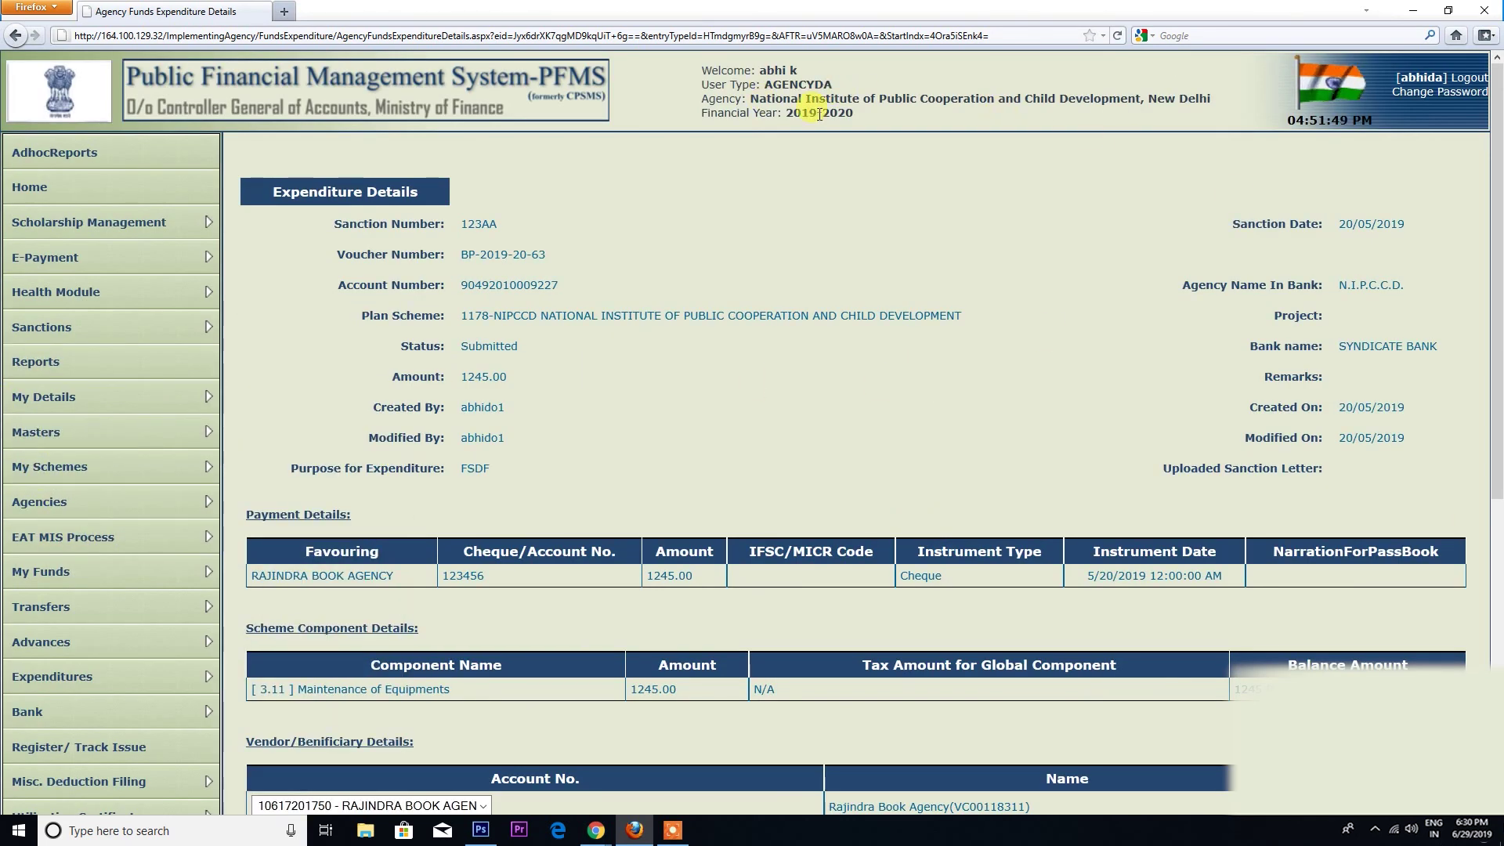
scroll(682, 188, down, 3)
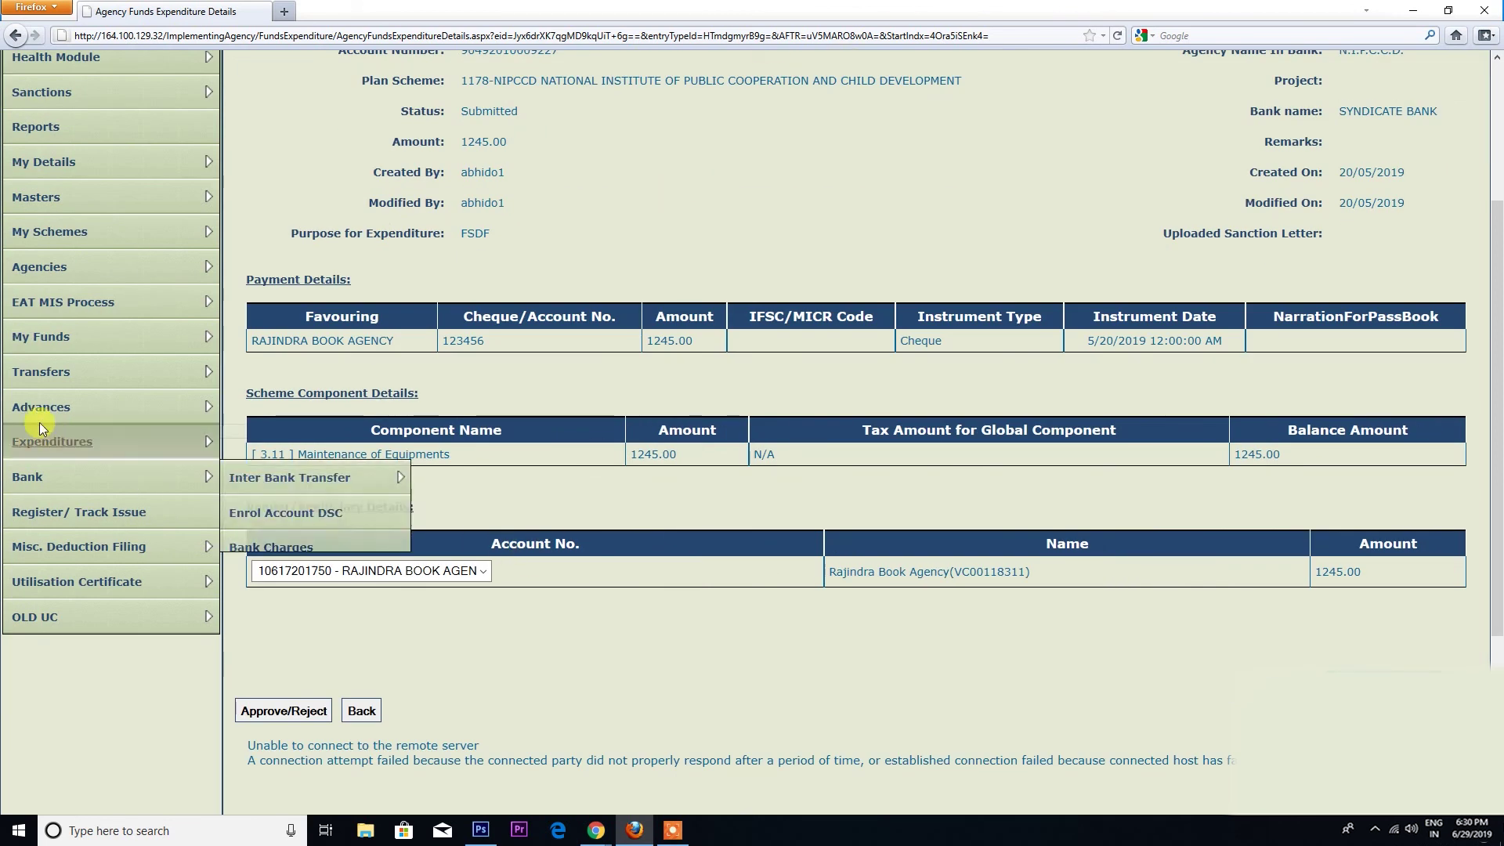
mouse_move(52, 441)
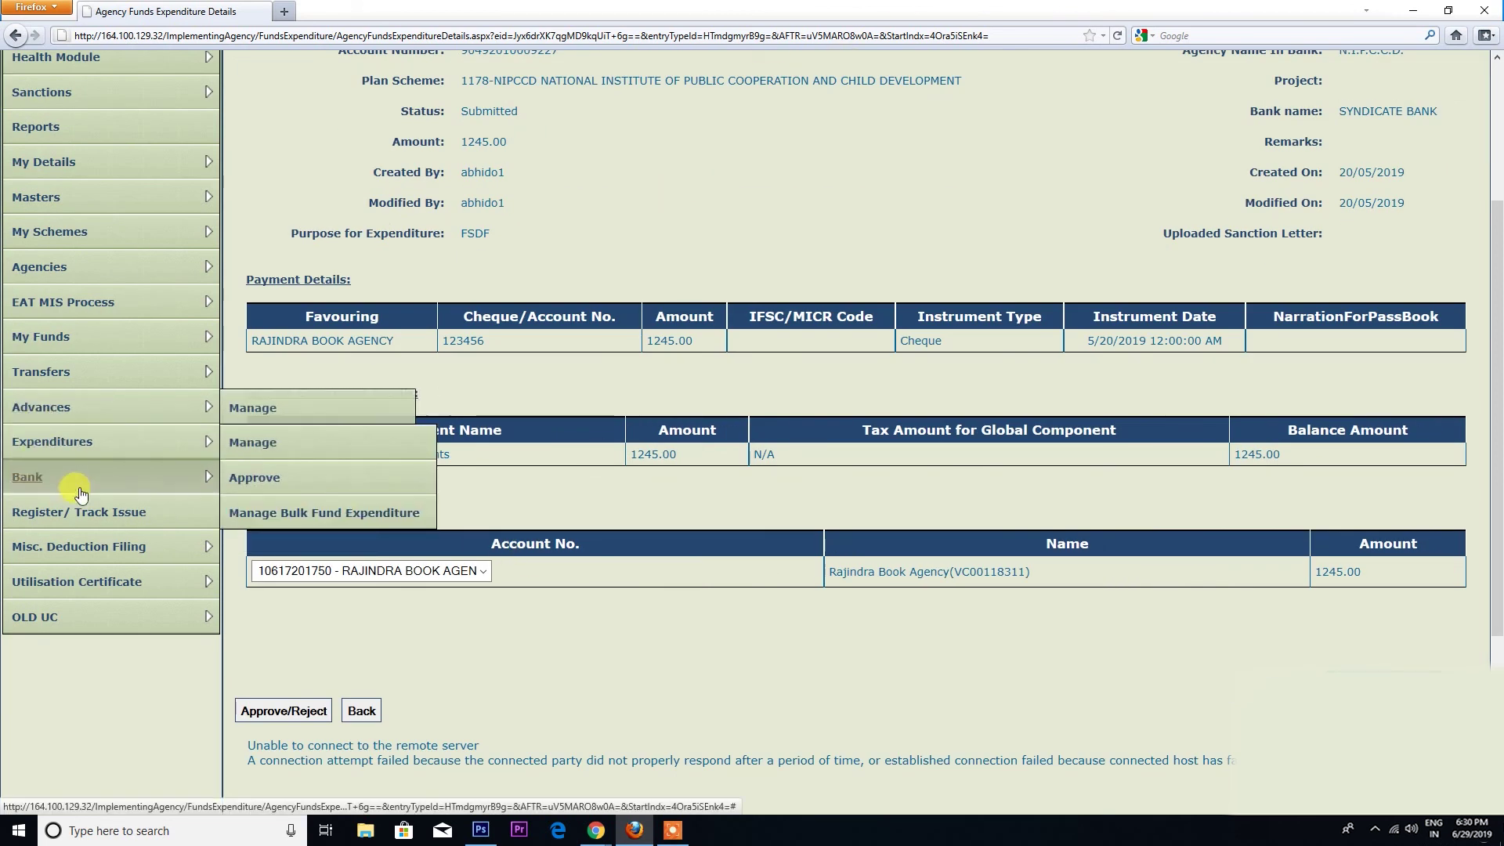
click(279, 455)
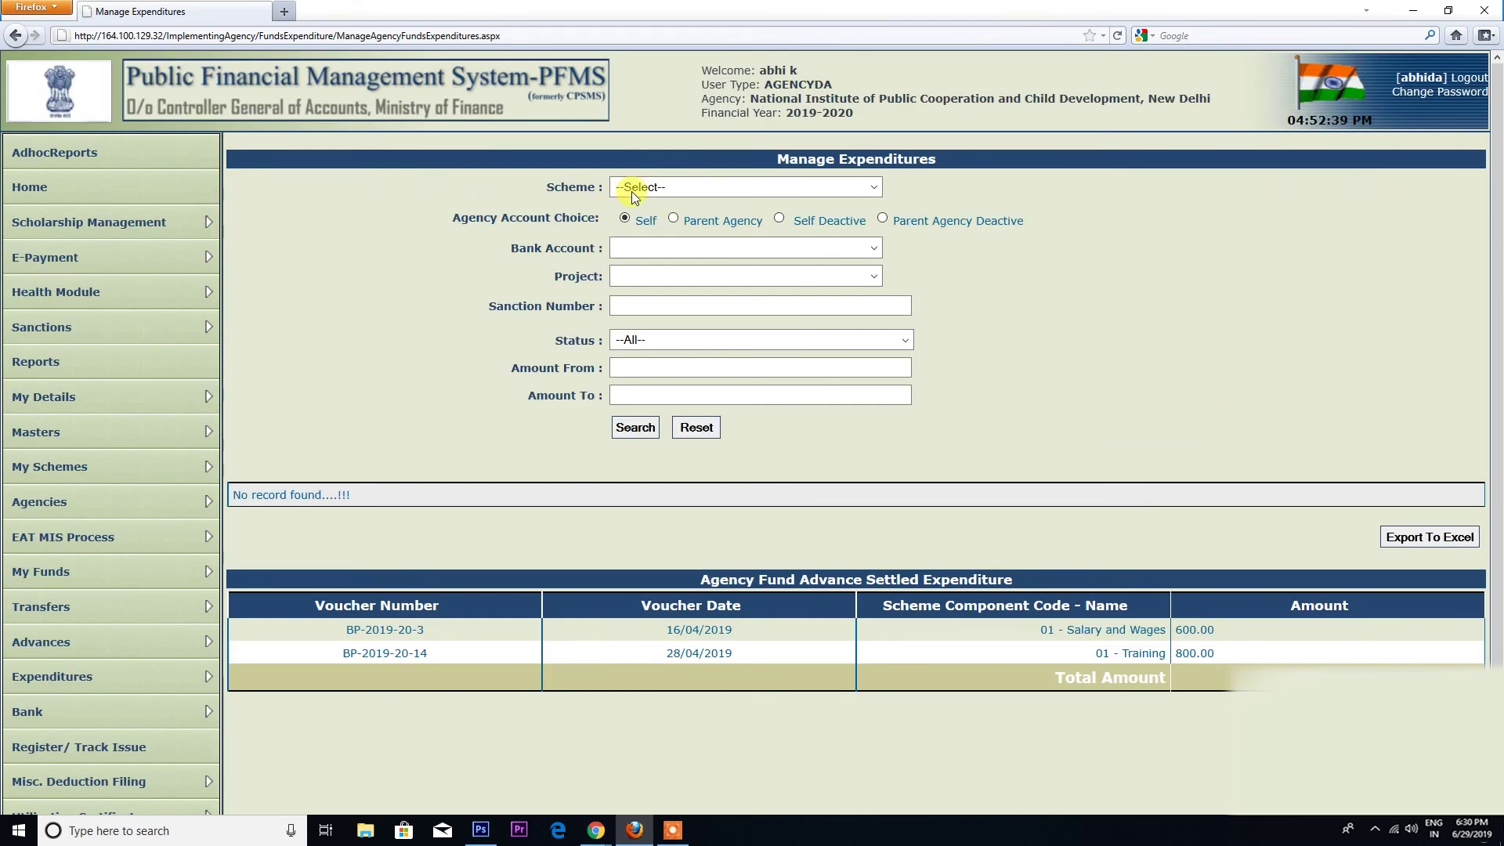
- Search the expenditures of scheme 1178 - NIPCCD National Institute of Public Cooperation and Child Development with status Submitted
click(649, 190)
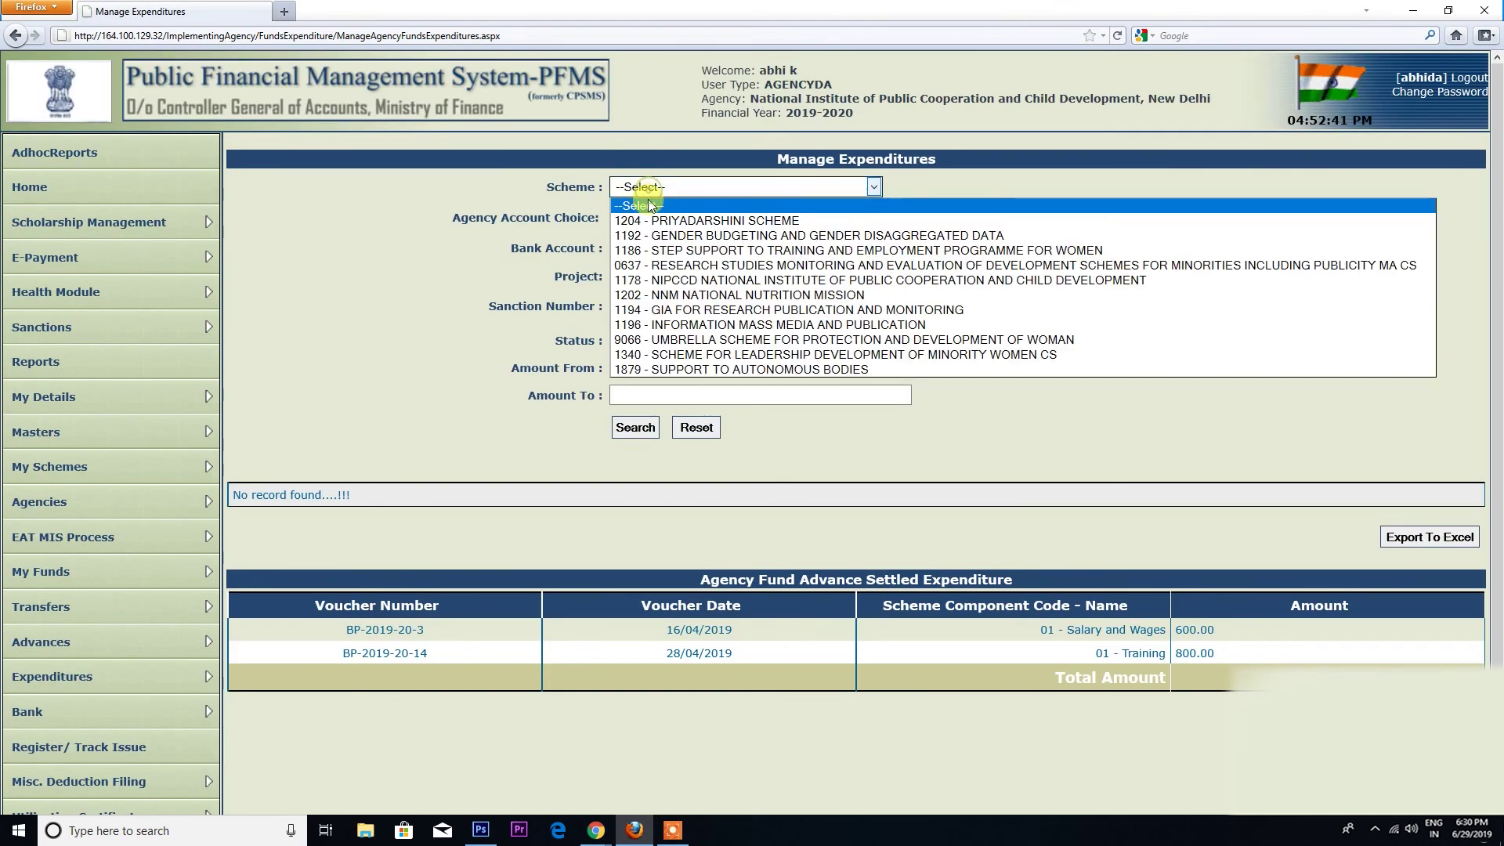
click(703, 280)
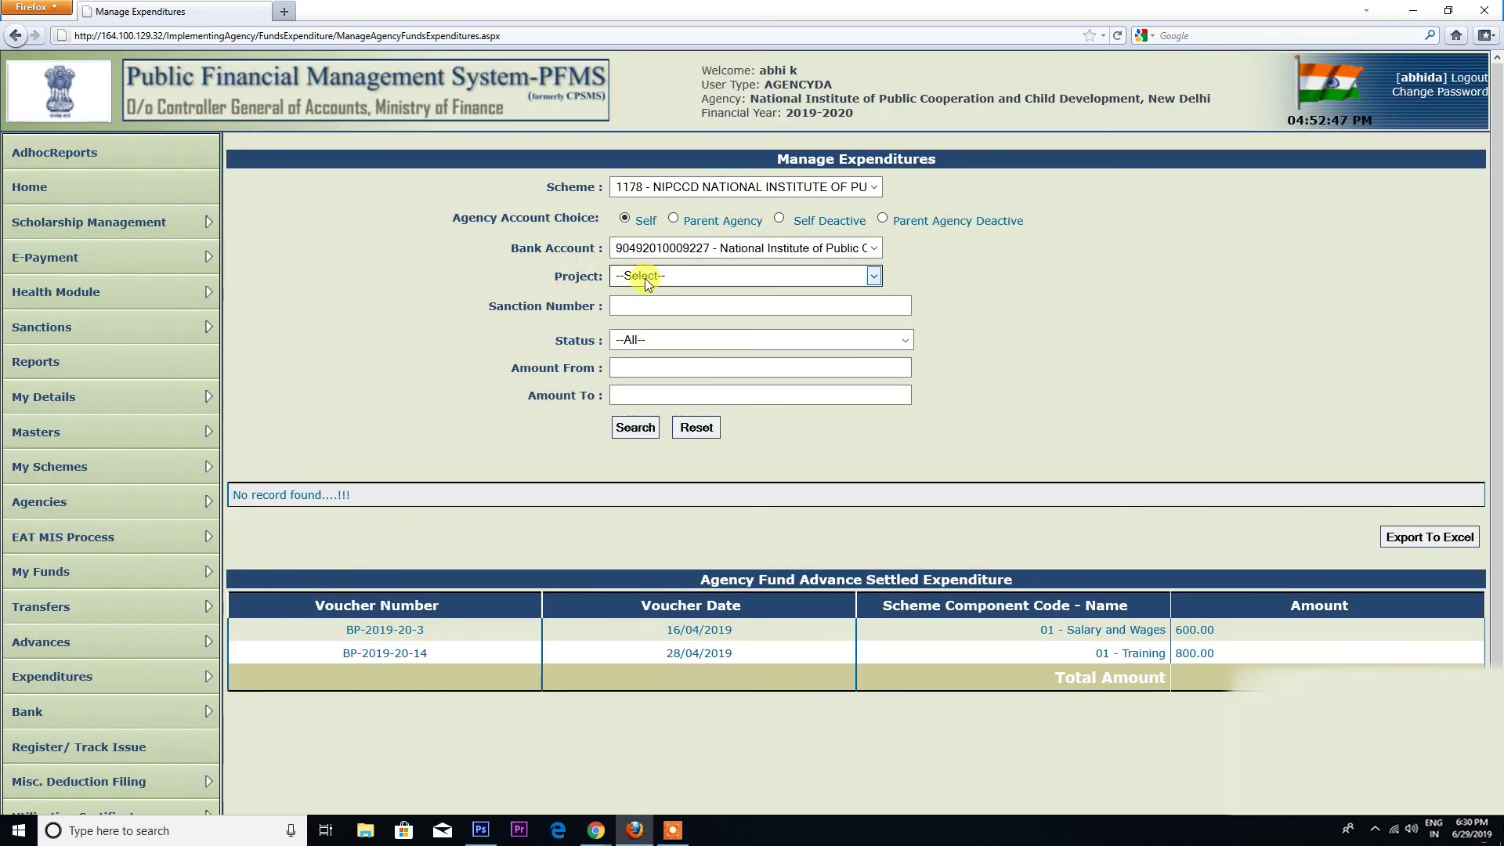
click(633, 340)
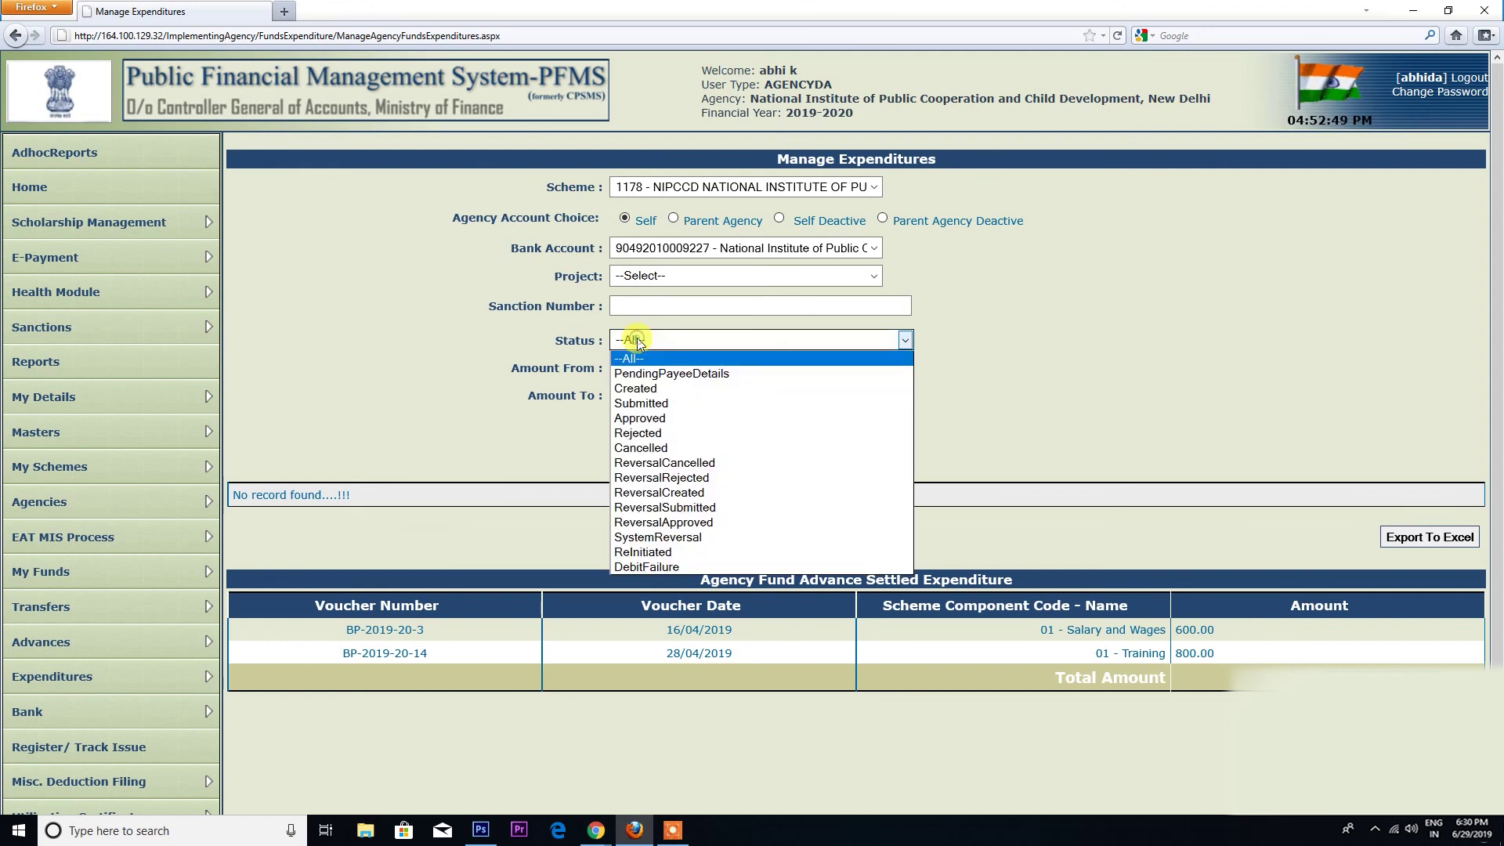
click(662, 403)
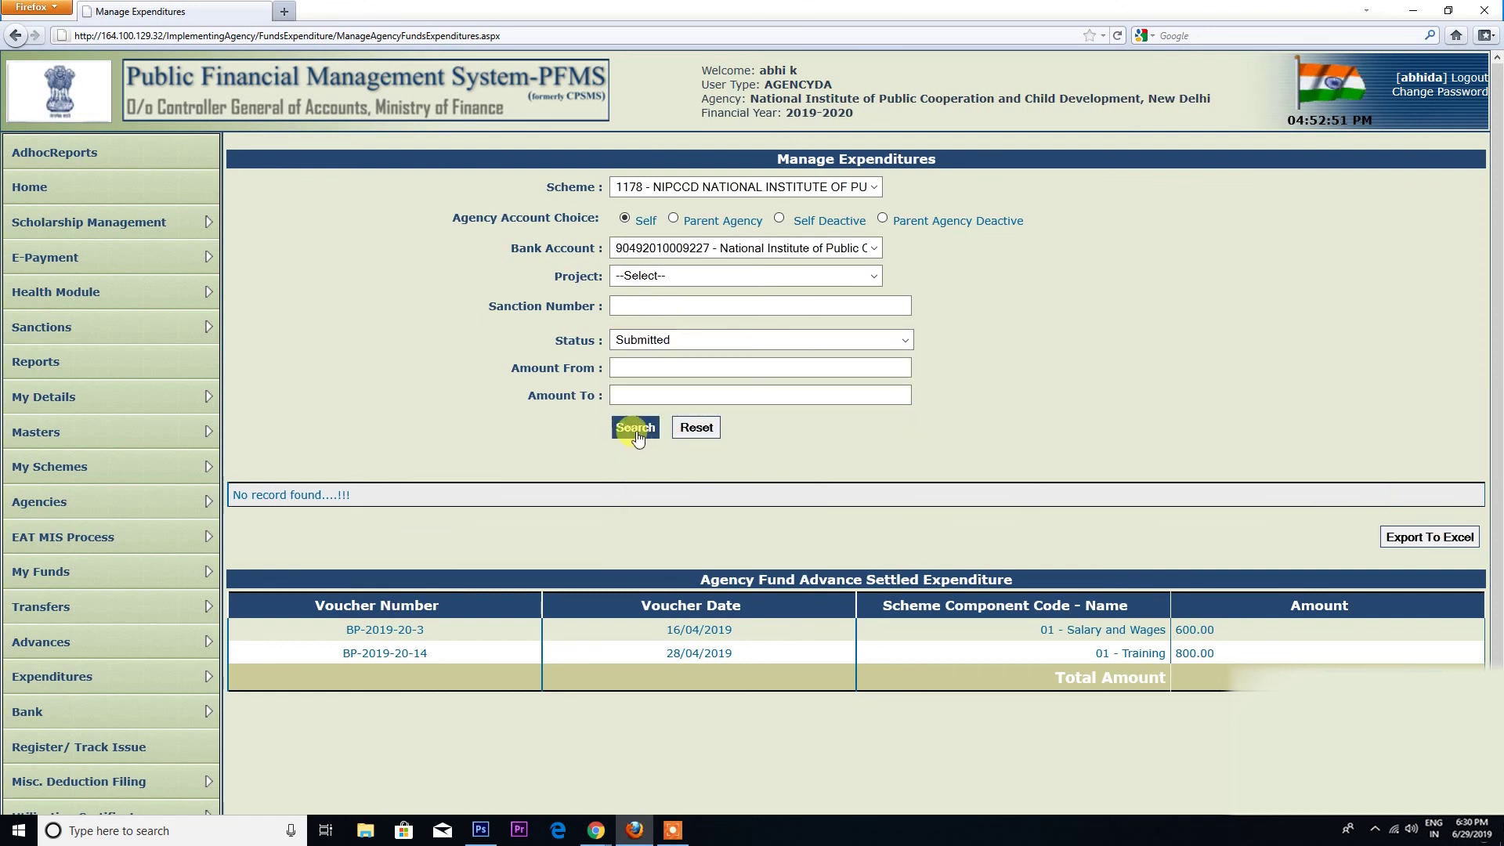
click(635, 429)
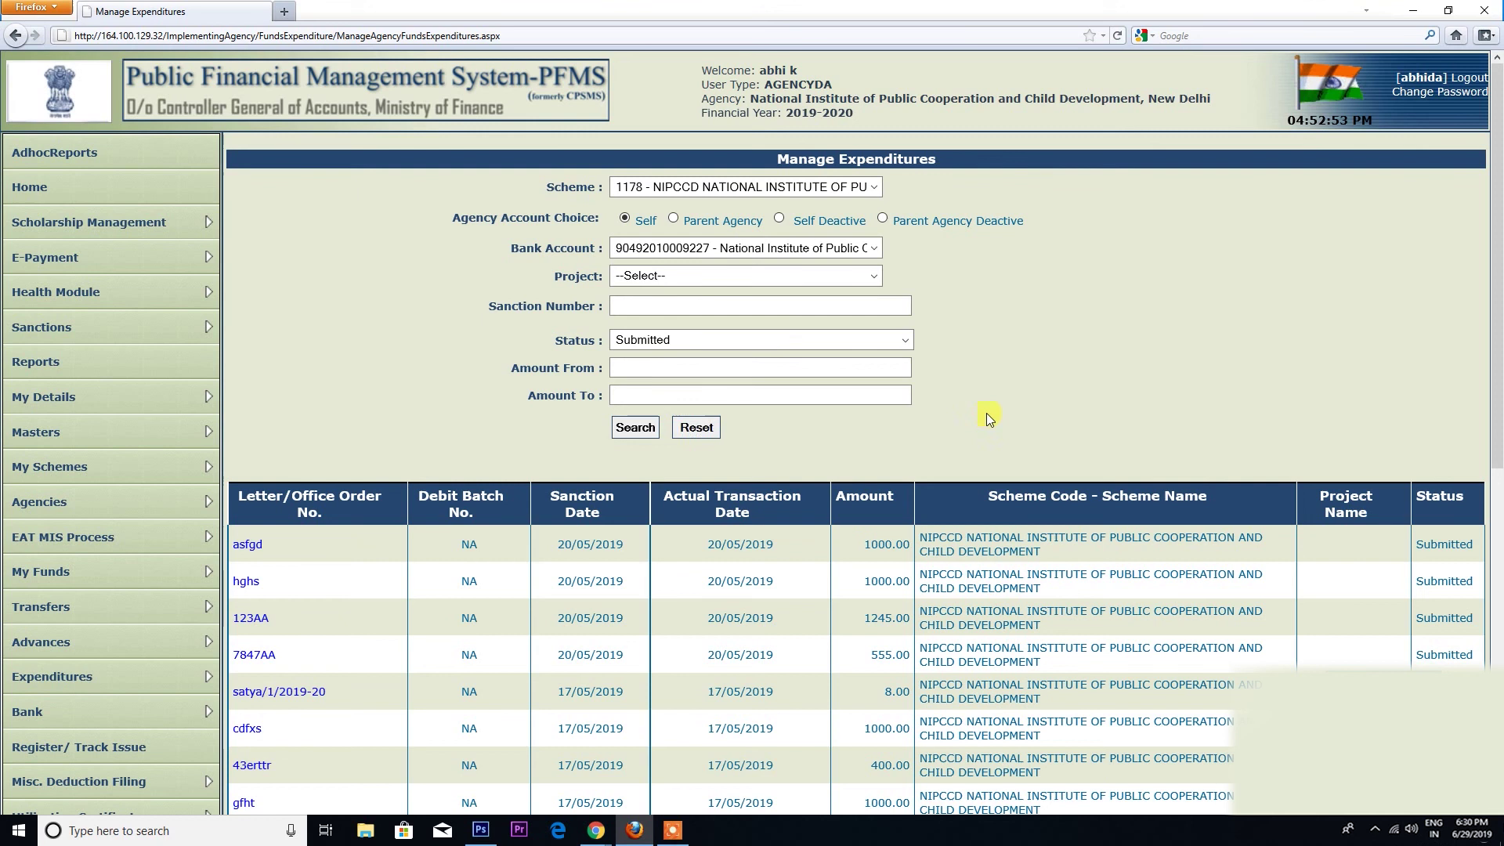
- Open the submitted 555.00 expenditure dated 20/05/2019 and review its payment, scheme component and vendor details
scroll(1026, 412, down, 3)
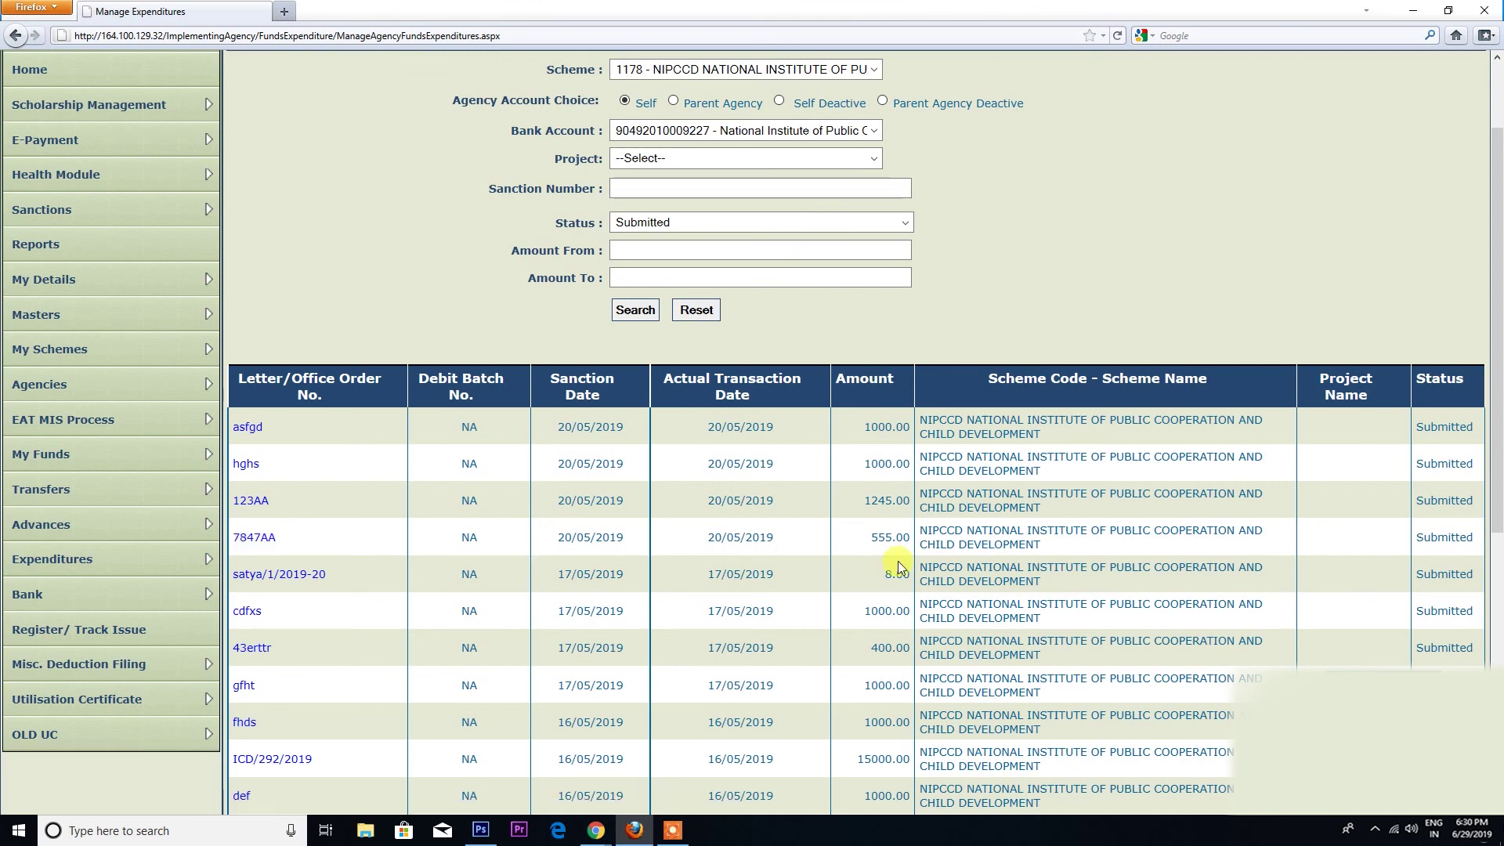
mouse_move(885, 540)
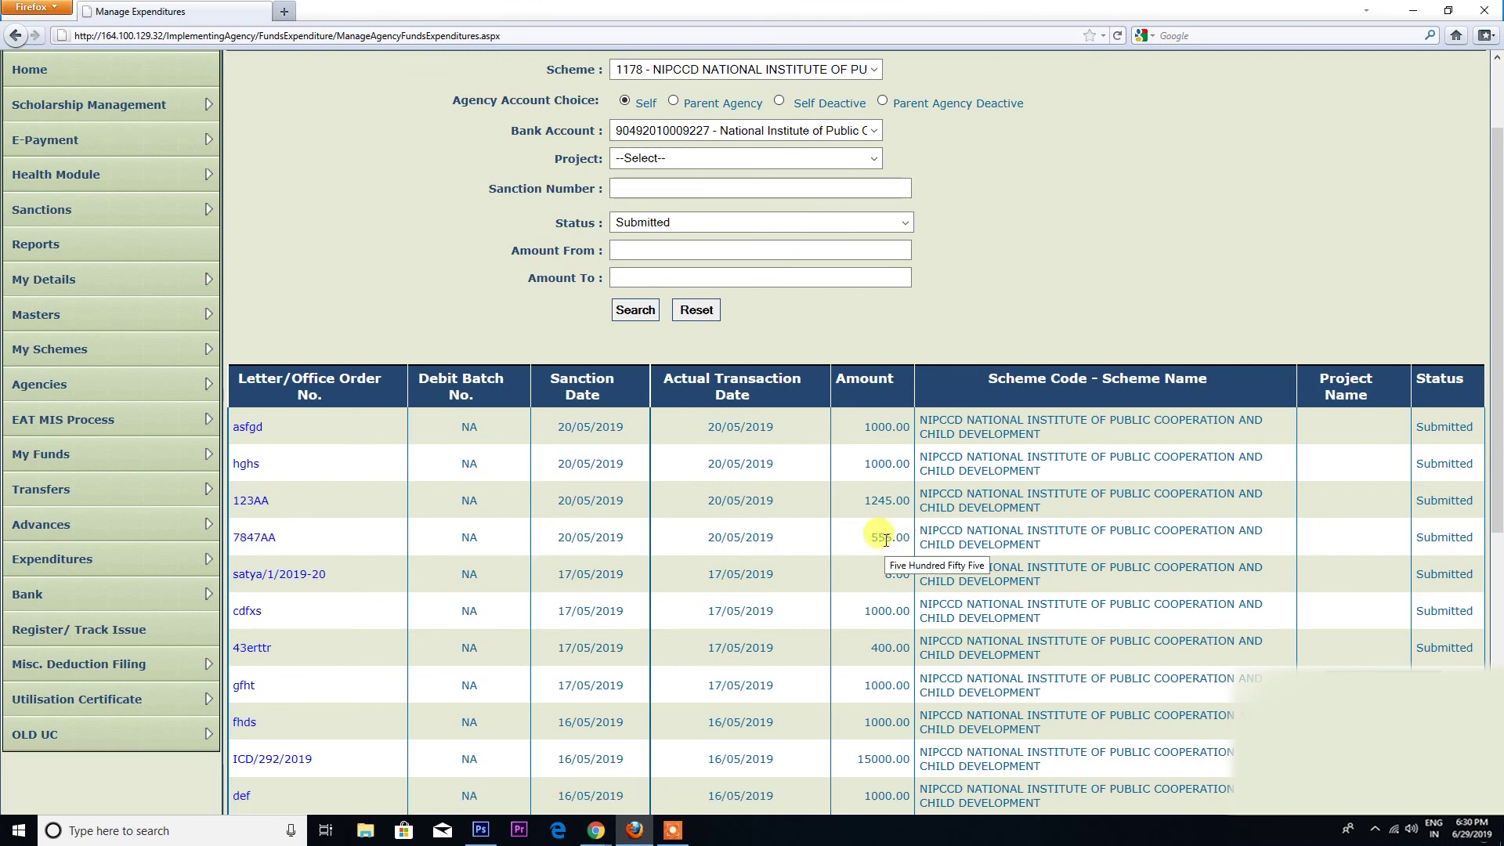
click(246, 539)
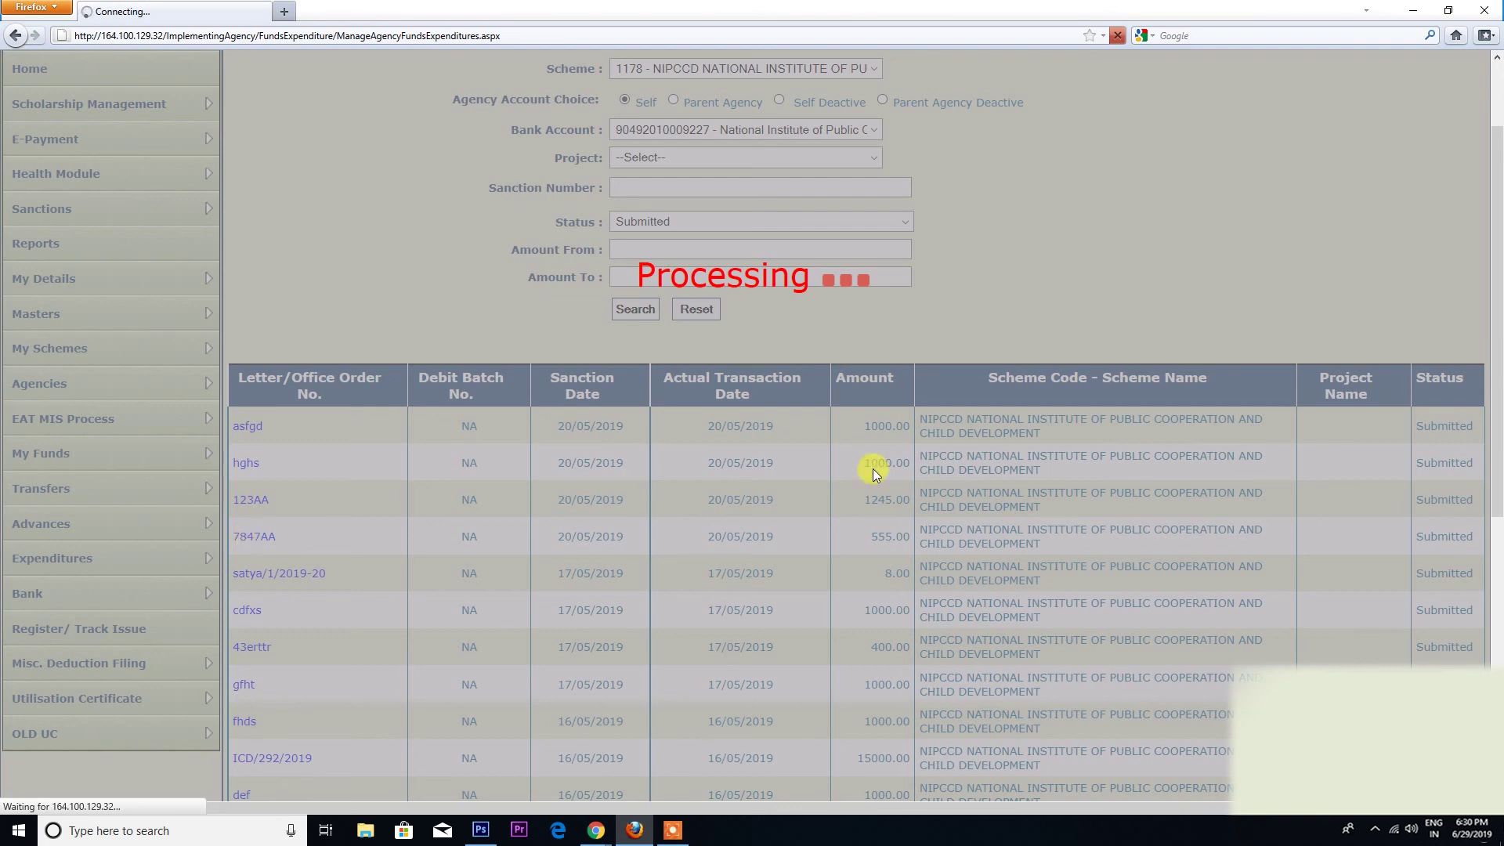
scroll(951, 453, up, 3)
scroll(946, 462, down, 1)
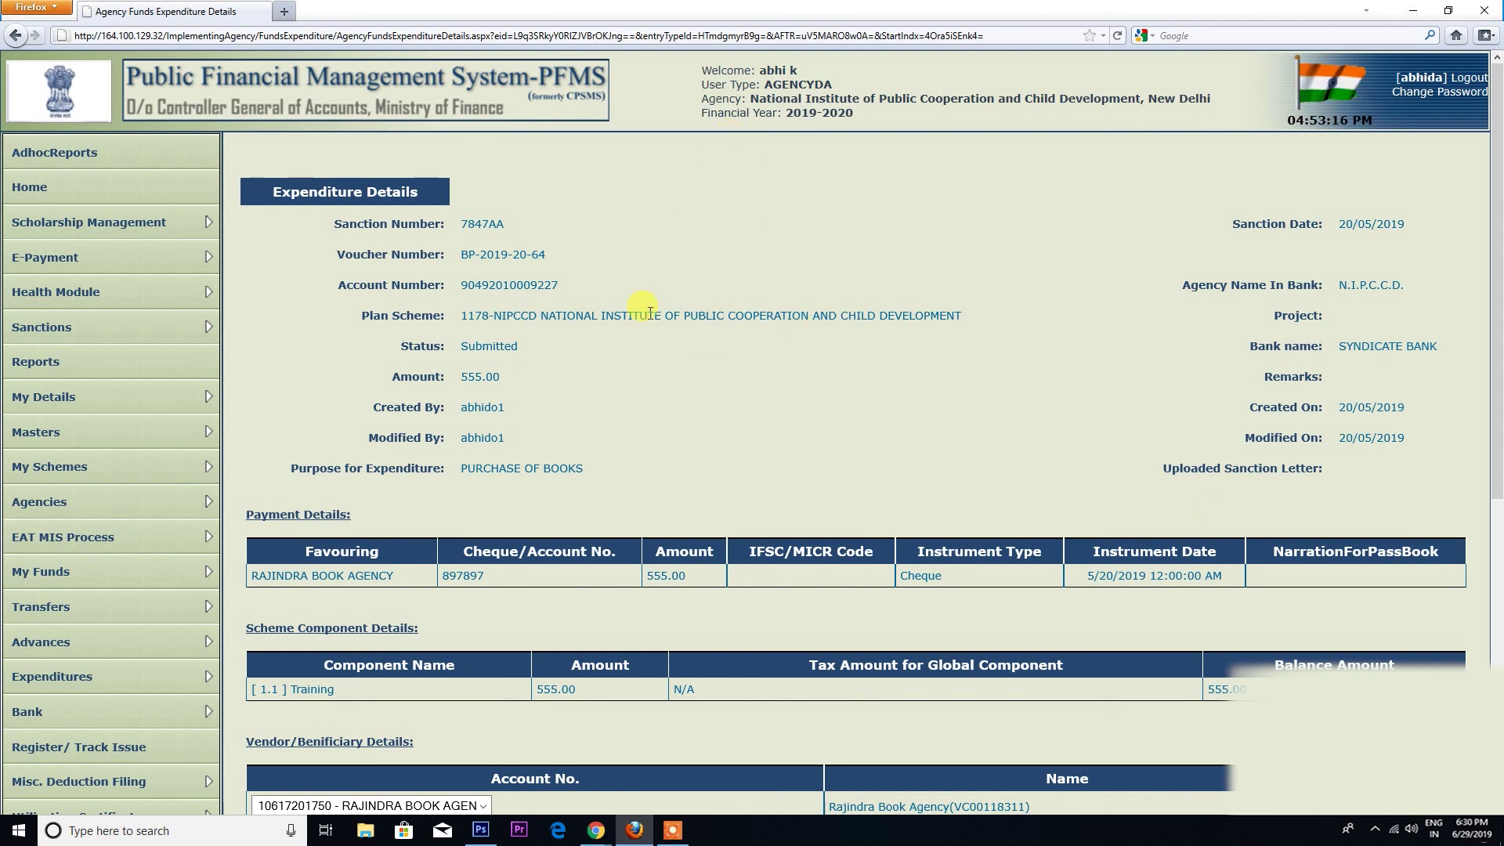
scroll(632, 342, down, 5)
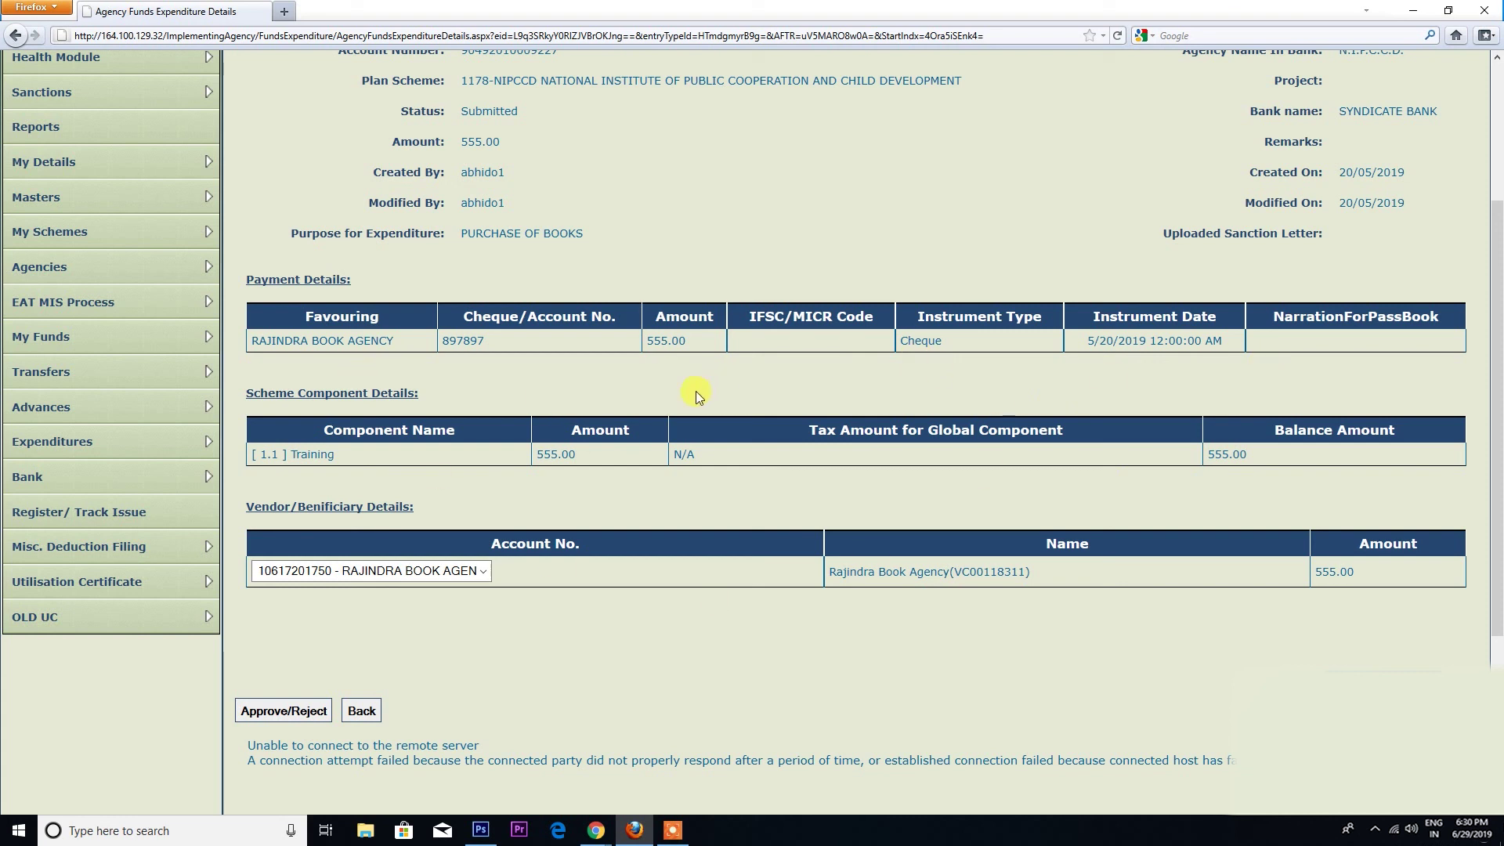
scroll(697, 389, up, 5)
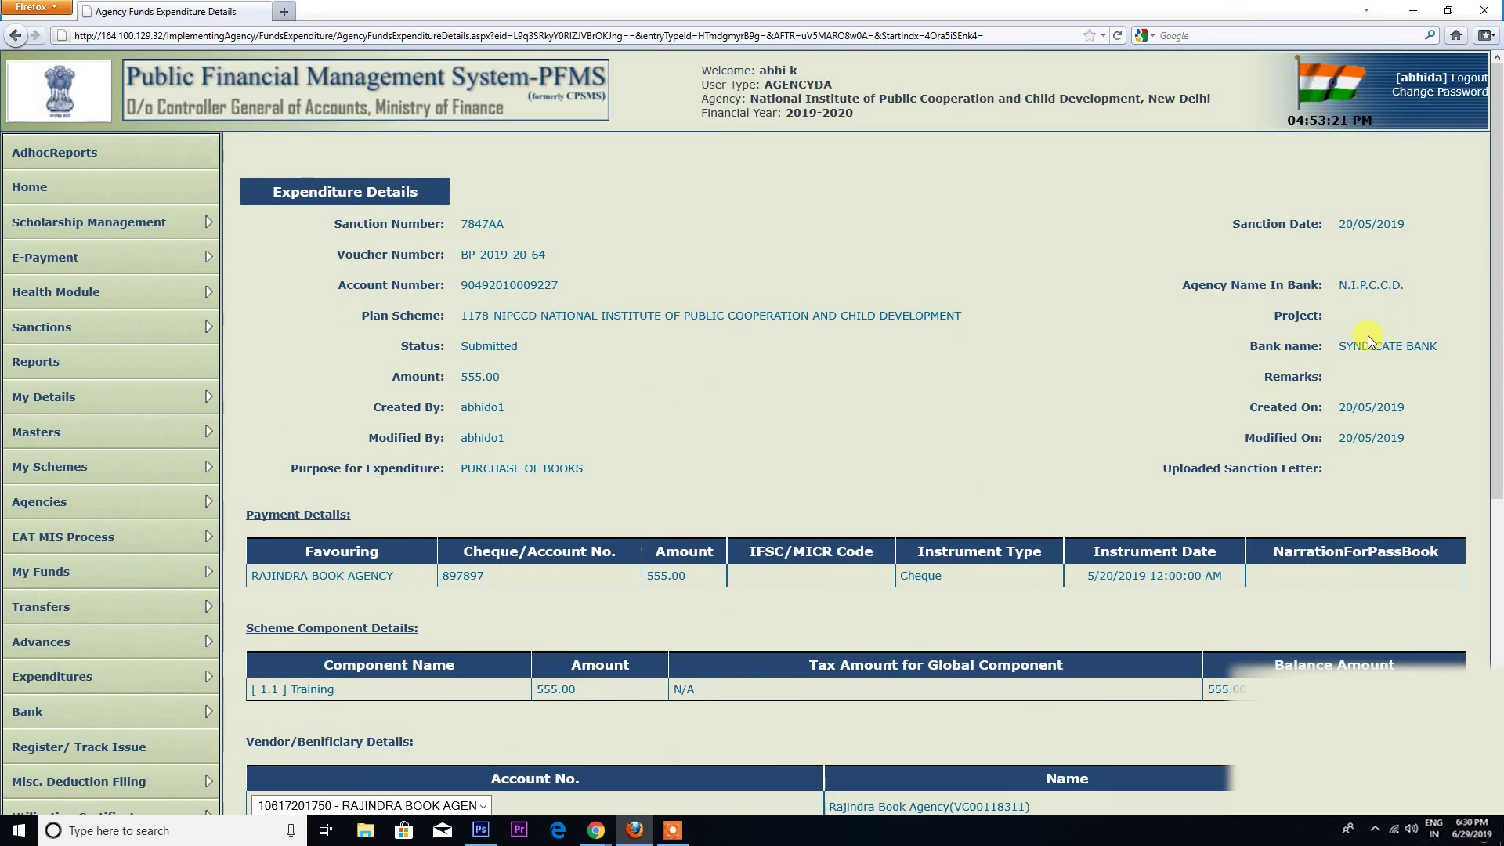
scroll(1368, 415, down, 3)
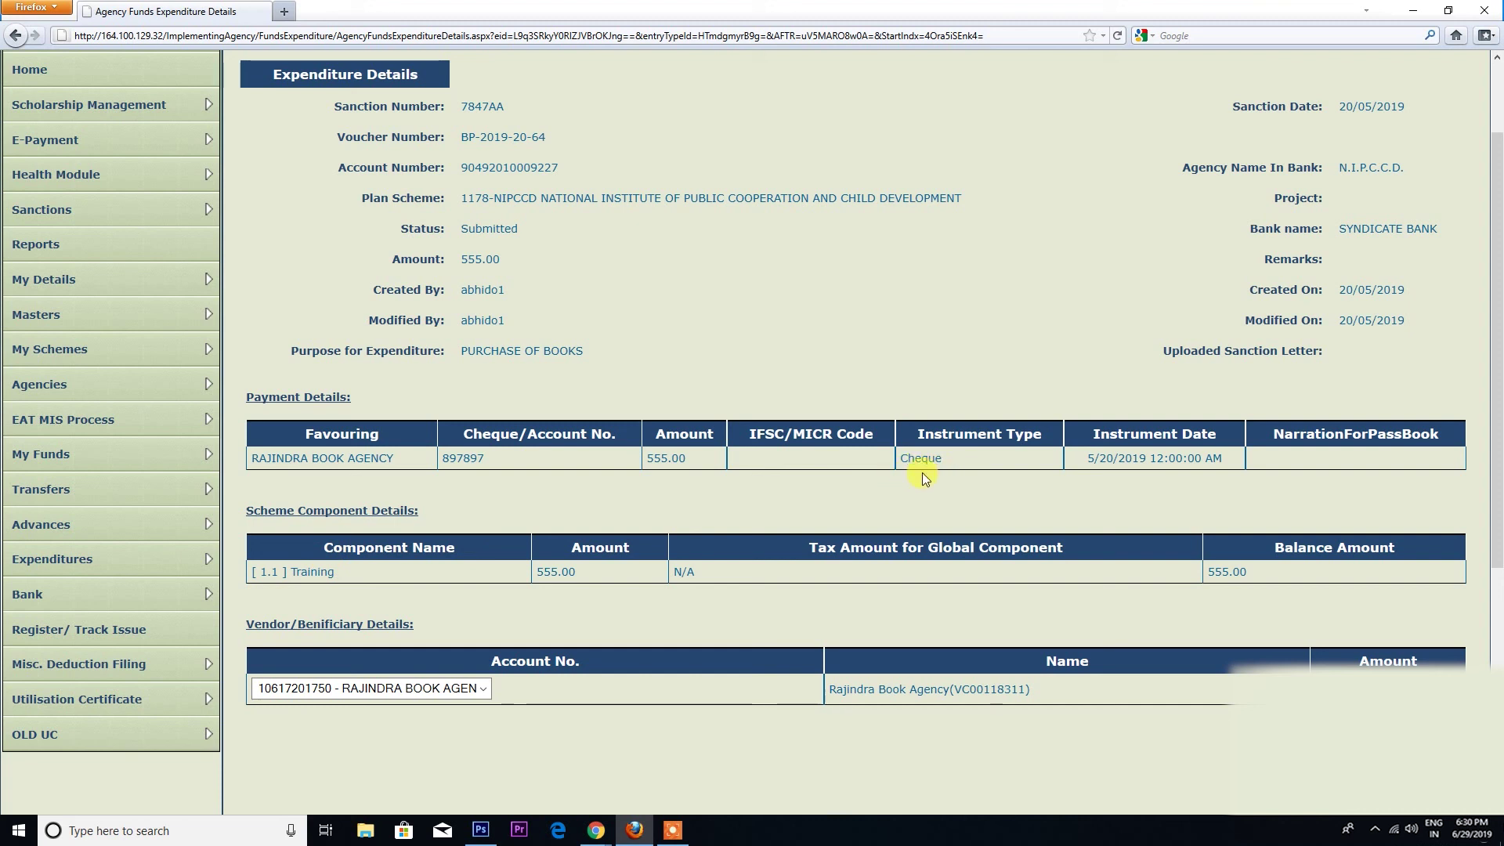
scroll(989, 539, down, 3)
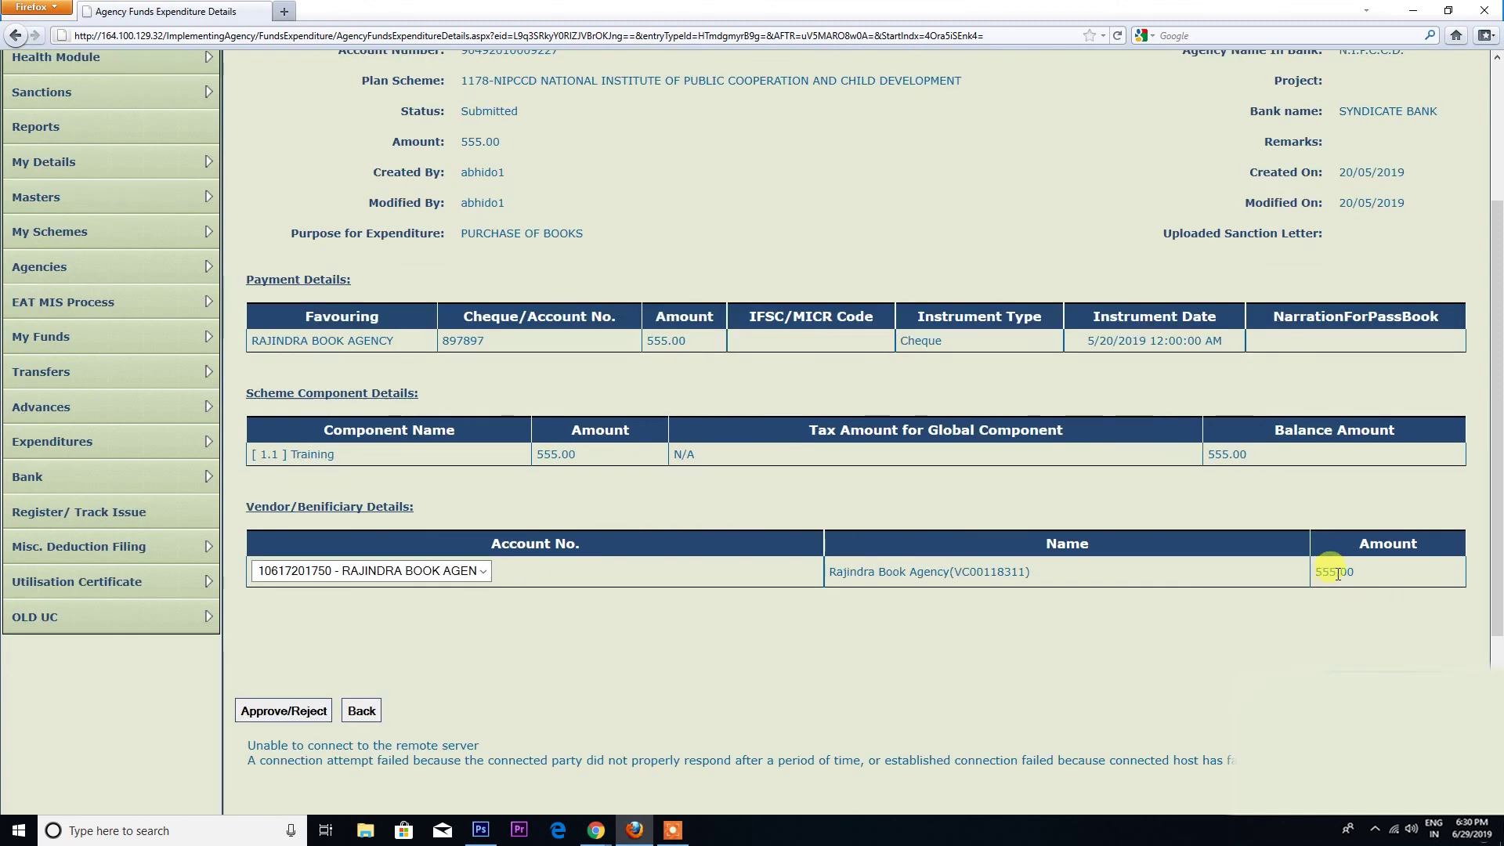
- Approve the book-purchase expenditure with the remark "APPROVED"
click(283, 712)
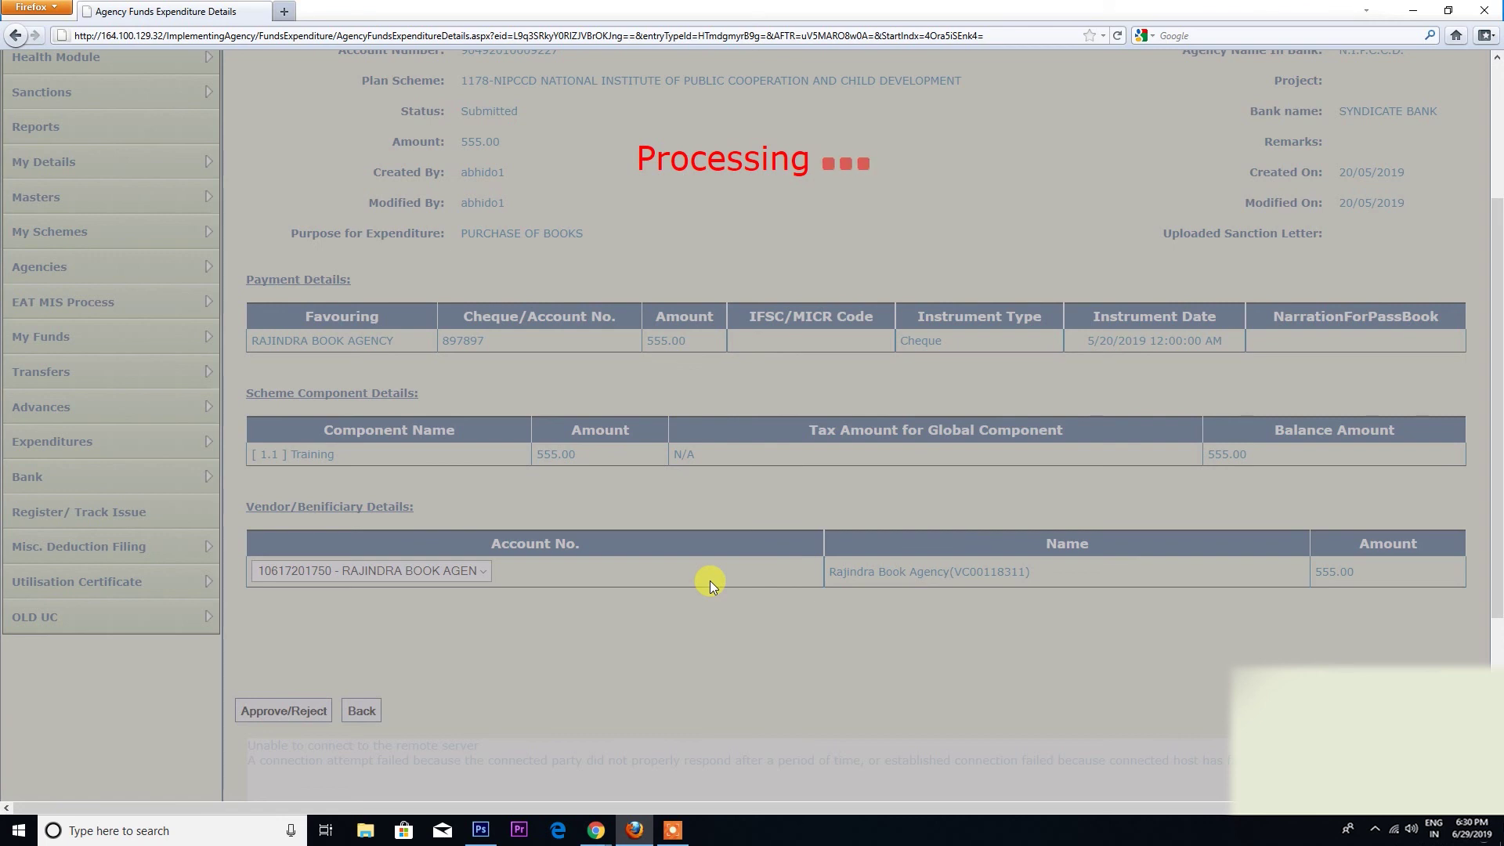
scroll(615, 603, up, 3)
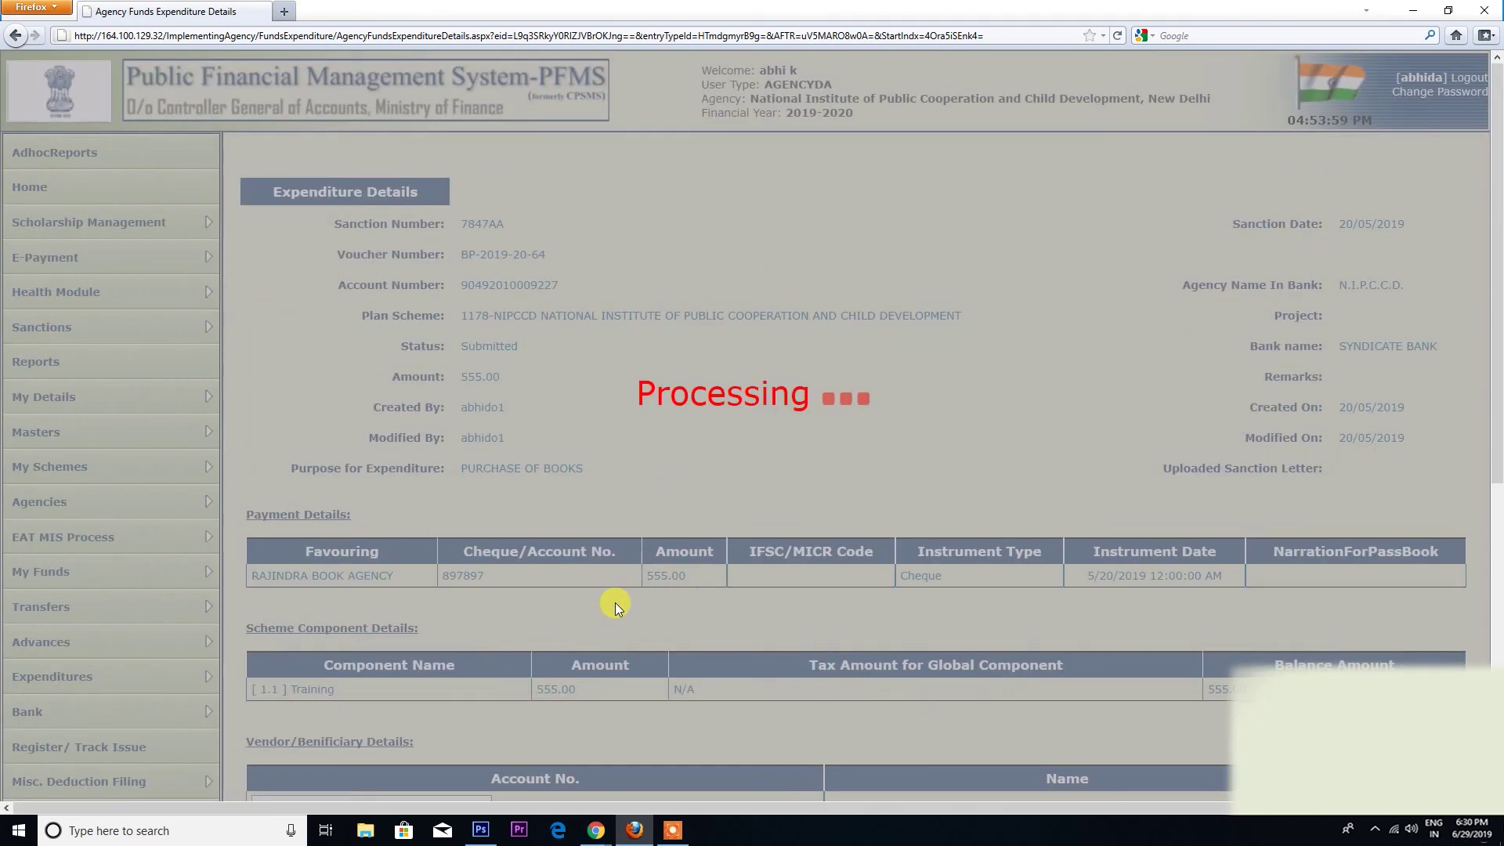
scroll(614, 603, down, 3)
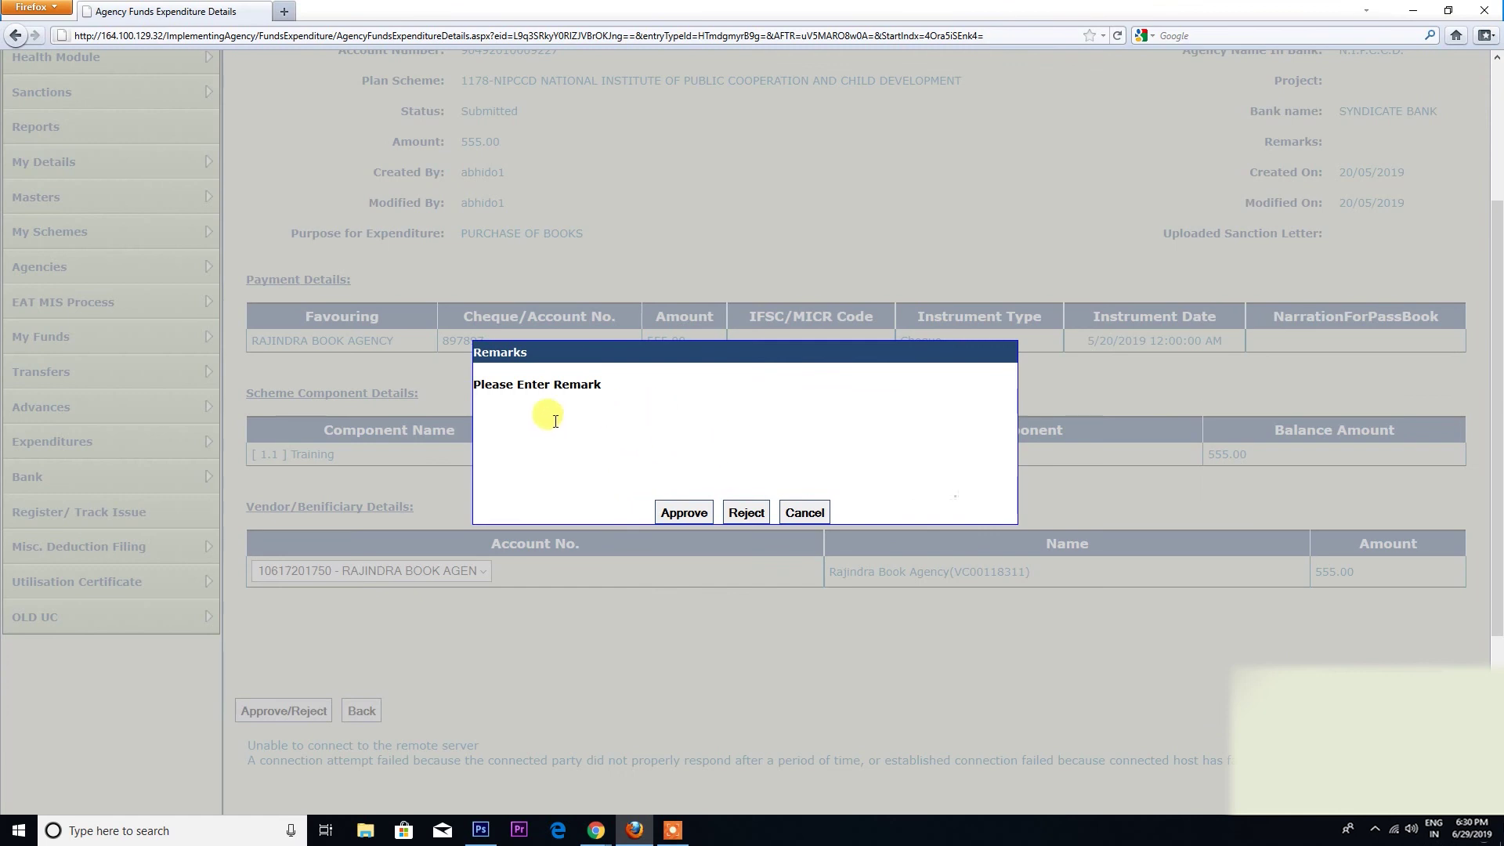
click(639, 391)
text(APPROVED)
click(556, 421)
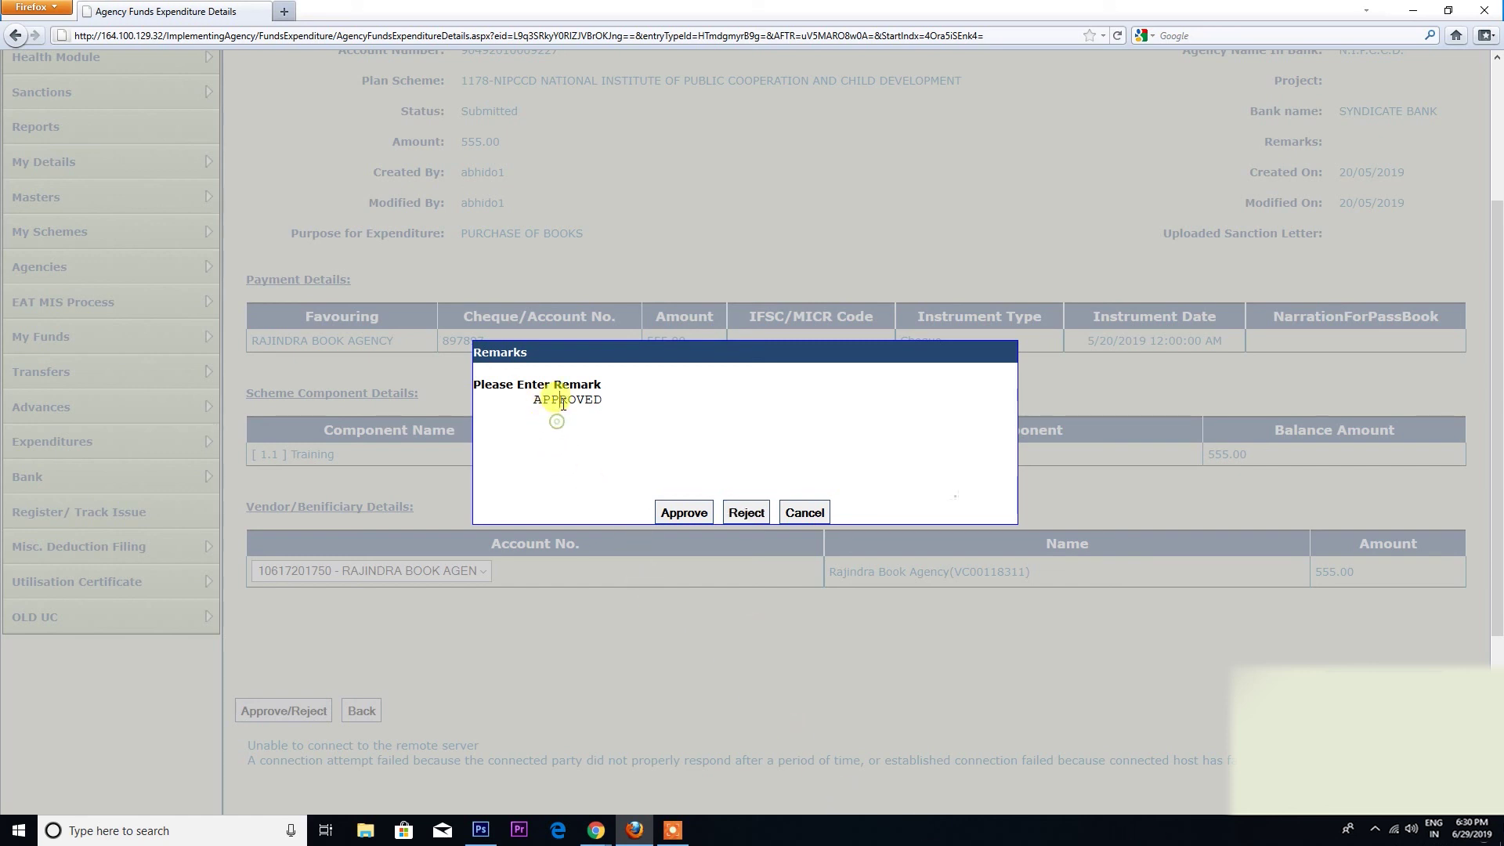
click(683, 514)
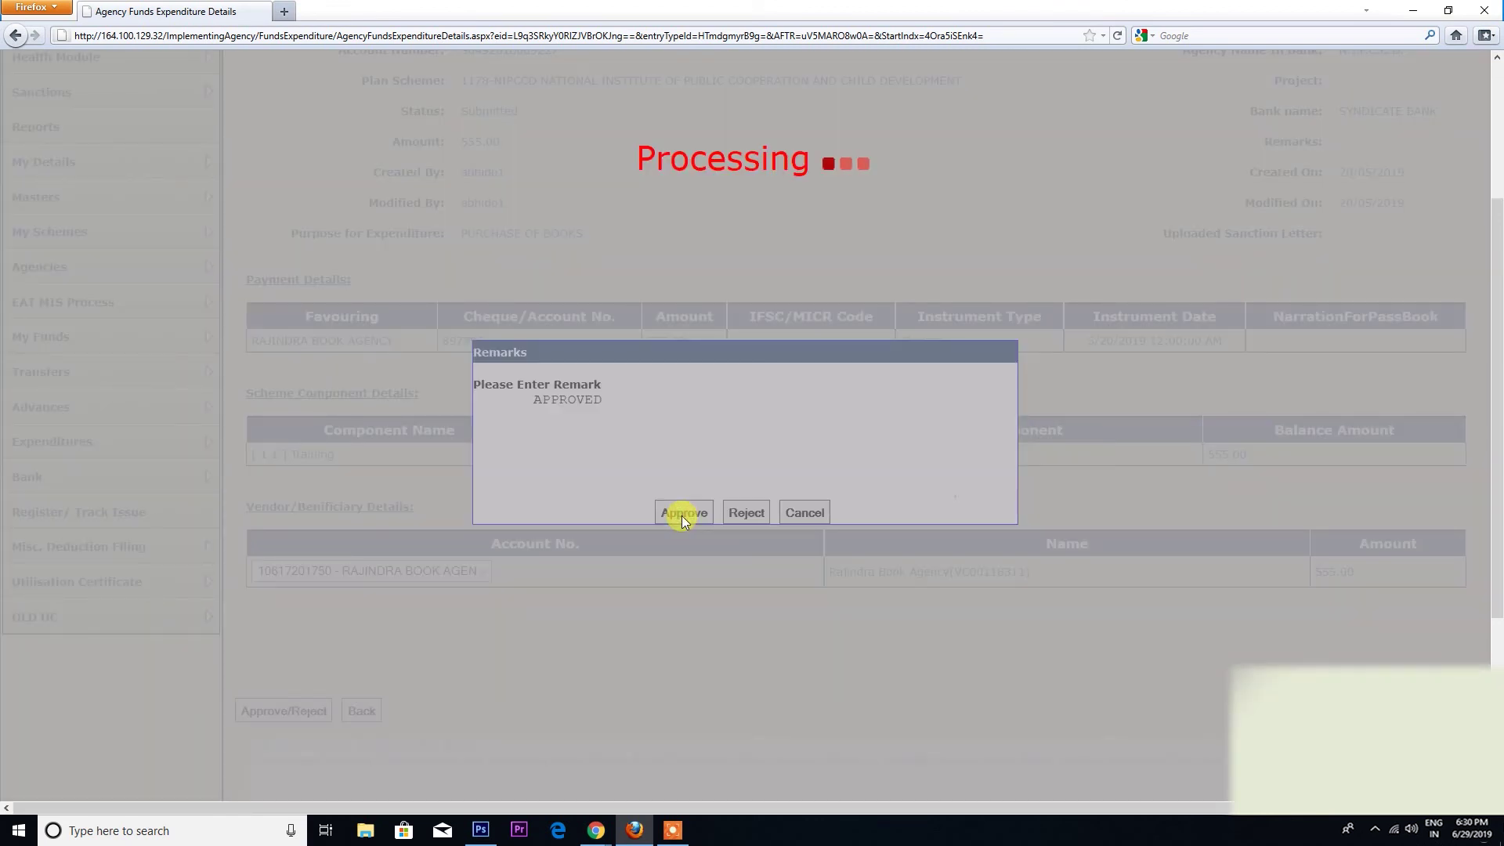